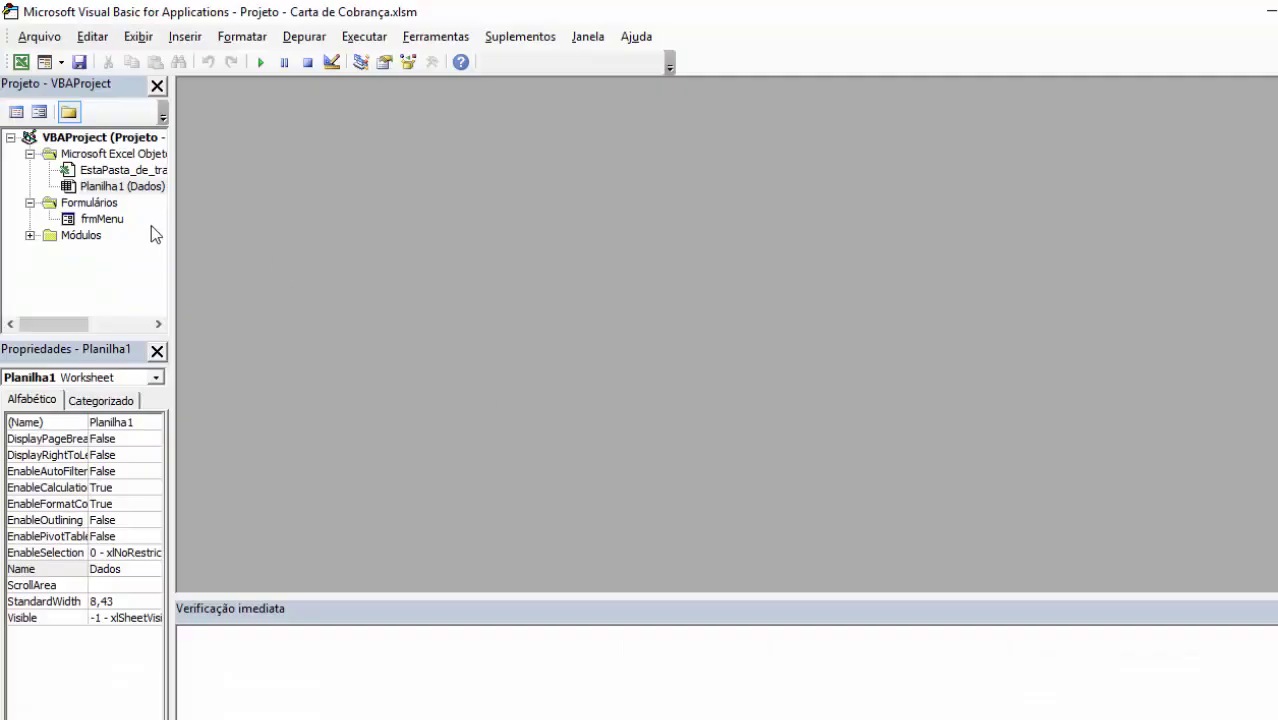
# Open the code behind frmMenu's first Gera Cartas button and scroll through the routine
pyautogui.doubleClick(103, 218)
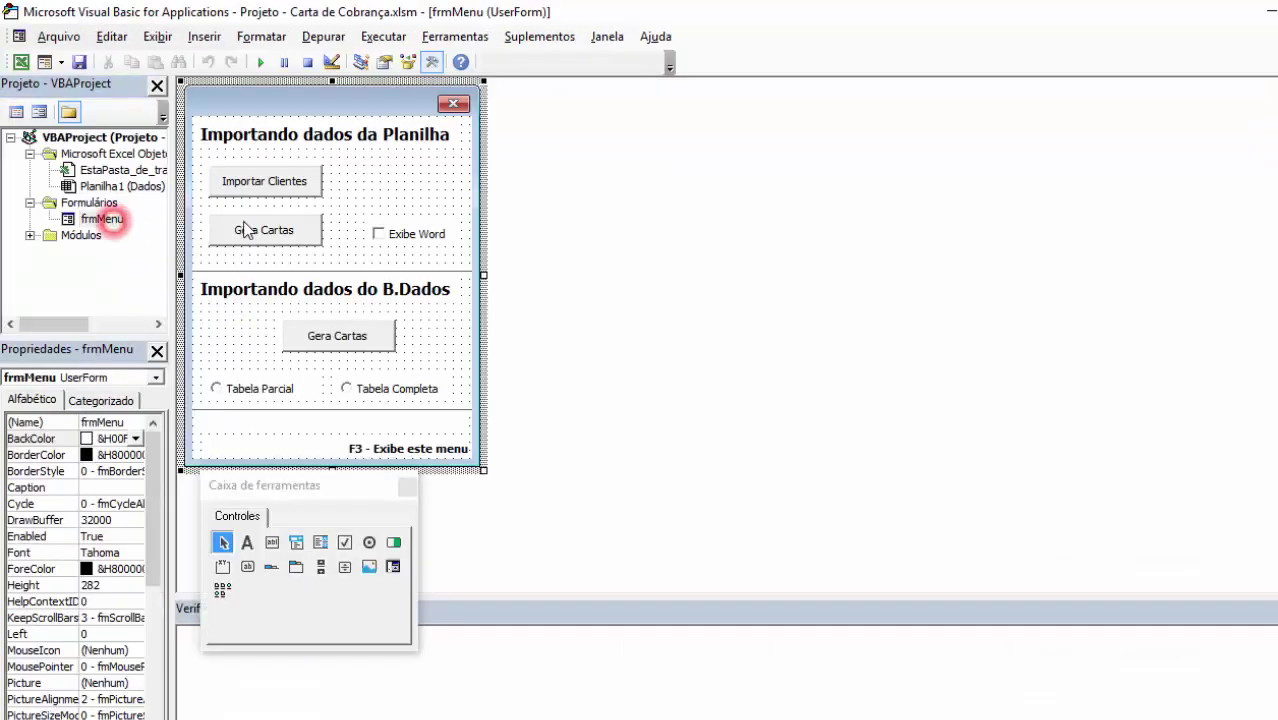
pyautogui.click(252, 236)
pyautogui.doubleClick(256, 240)
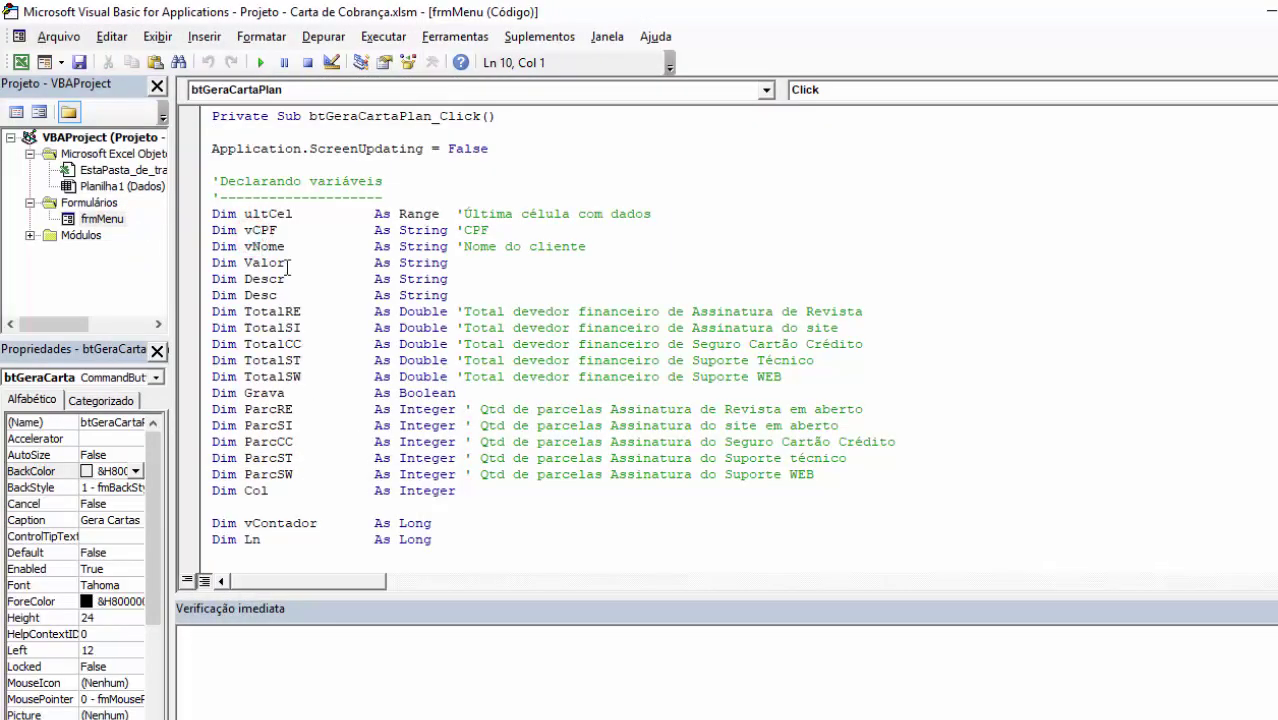
pyautogui.scroll(-1, 565, 464)
pyautogui.scroll(-4, 565, 464)
pyautogui.scroll(-2, 565, 464)
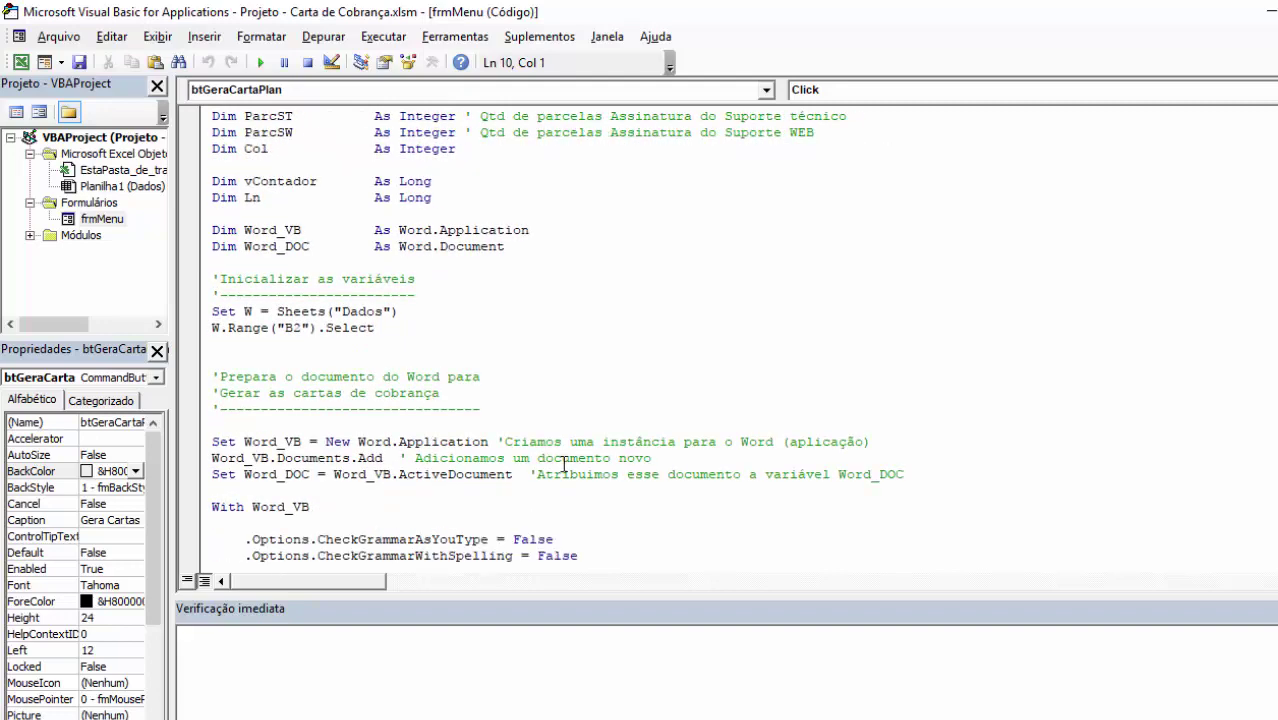
pyautogui.scroll(-3, 565, 464)
pyautogui.scroll(-7, 565, 464)
pyautogui.scroll(-6, 565, 464)
pyautogui.scroll(-5, 565, 464)
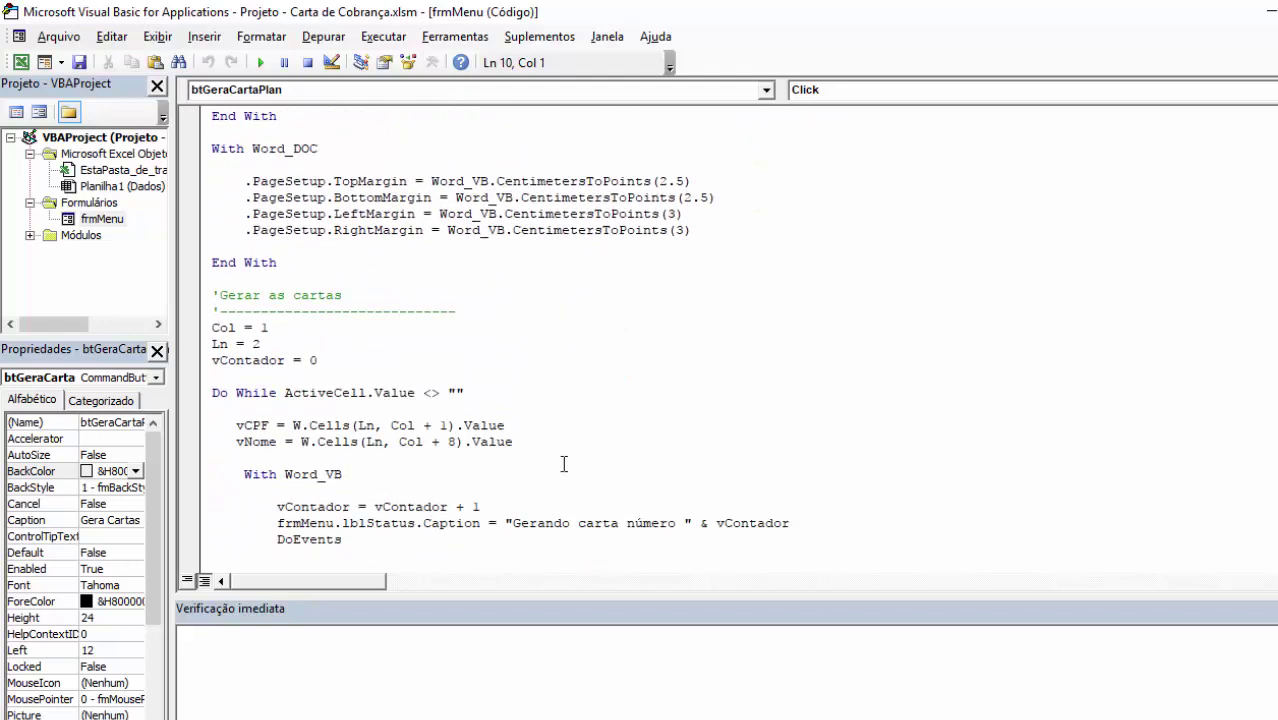
pyautogui.scroll(1, 565, 464)
pyautogui.scroll(3, 564, 464)
pyautogui.scroll(1, 564, 464)
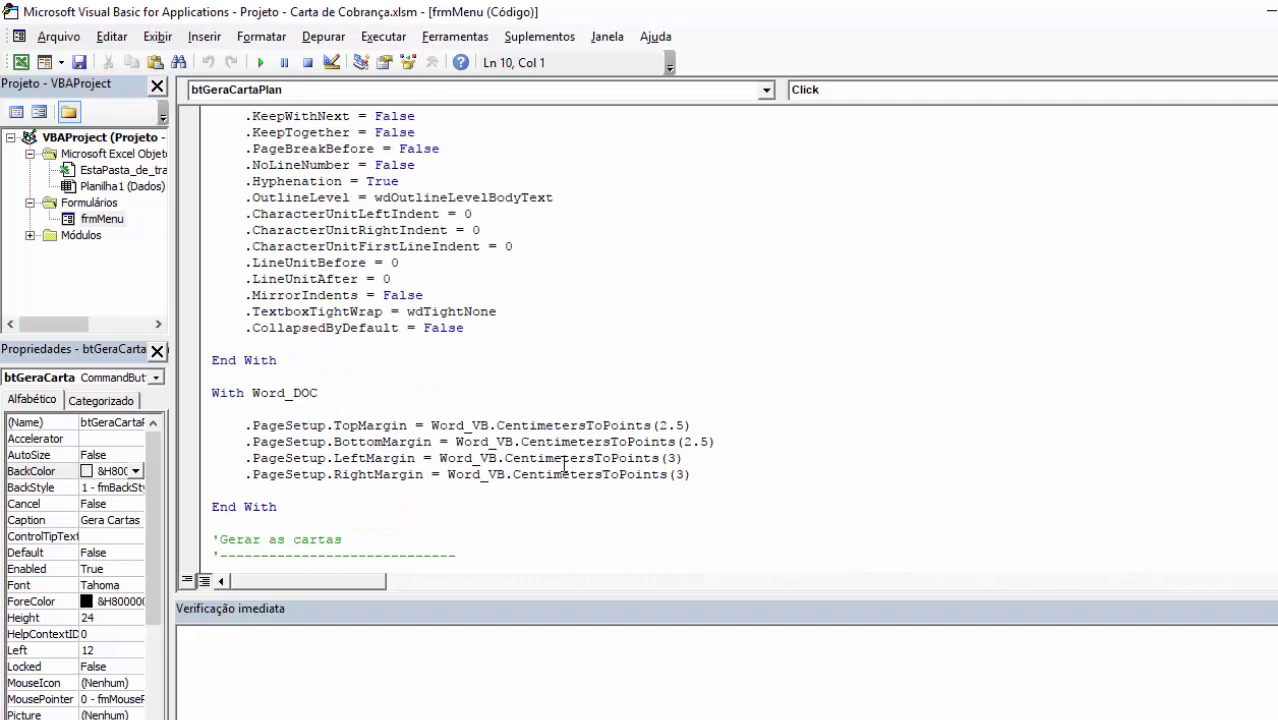
pyautogui.scroll(1, 564, 464)
pyautogui.scroll(2, 564, 464)
pyautogui.scroll(1, 564, 464)
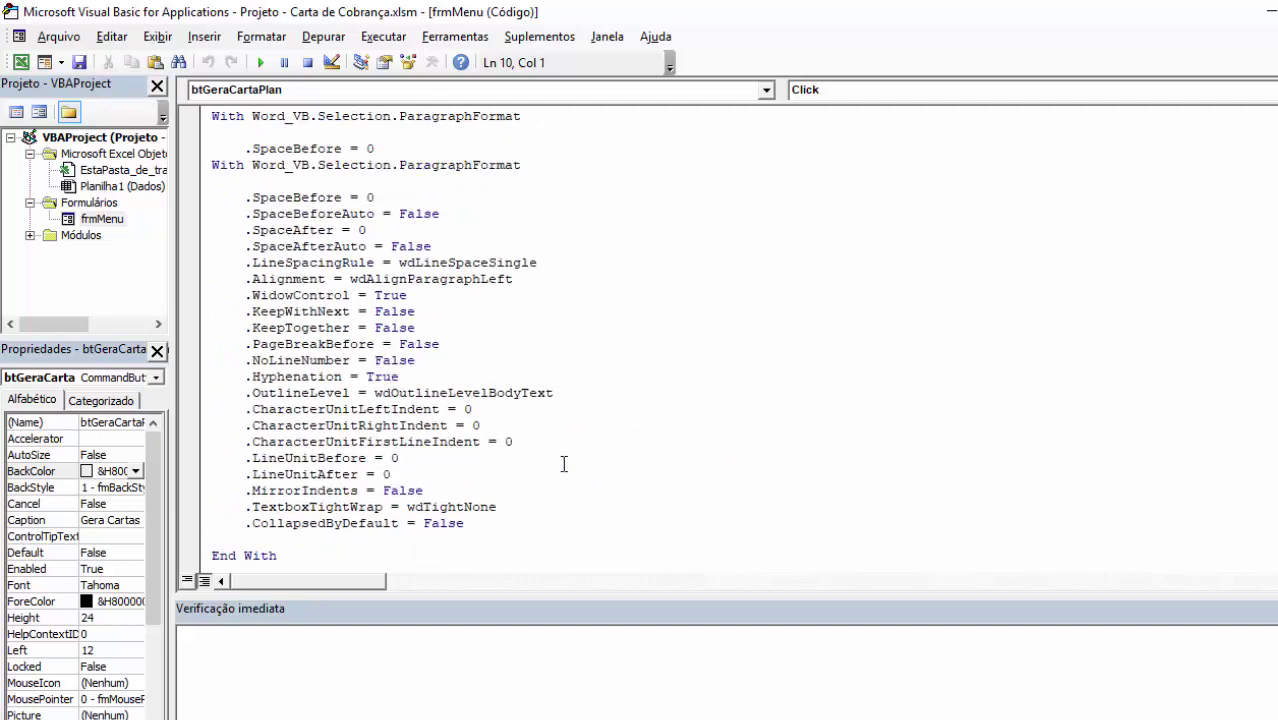
# Review the paragraph-format settings: .SpaceBefore = 0, .SpaceAfter = 0, and the indent lines
pyautogui.click(352, 523)
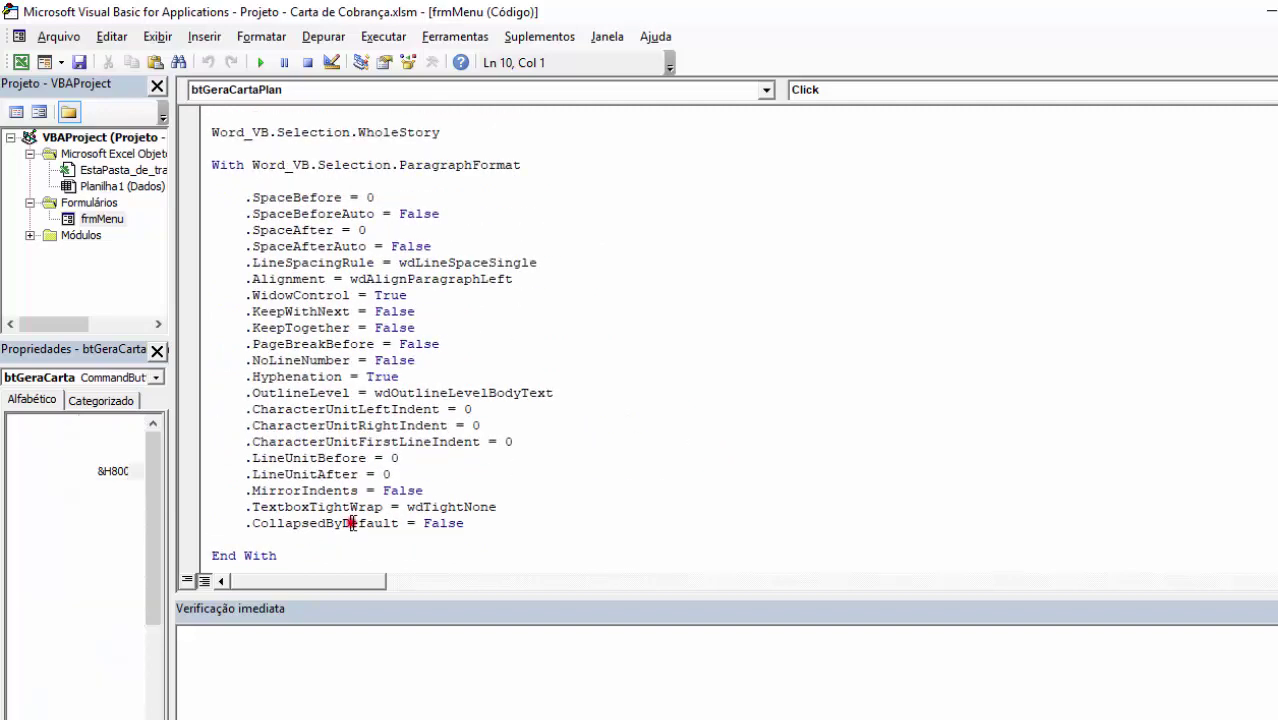
pyautogui.click(372, 279)
pyautogui.click(364, 230)
pyautogui.click(291, 200)
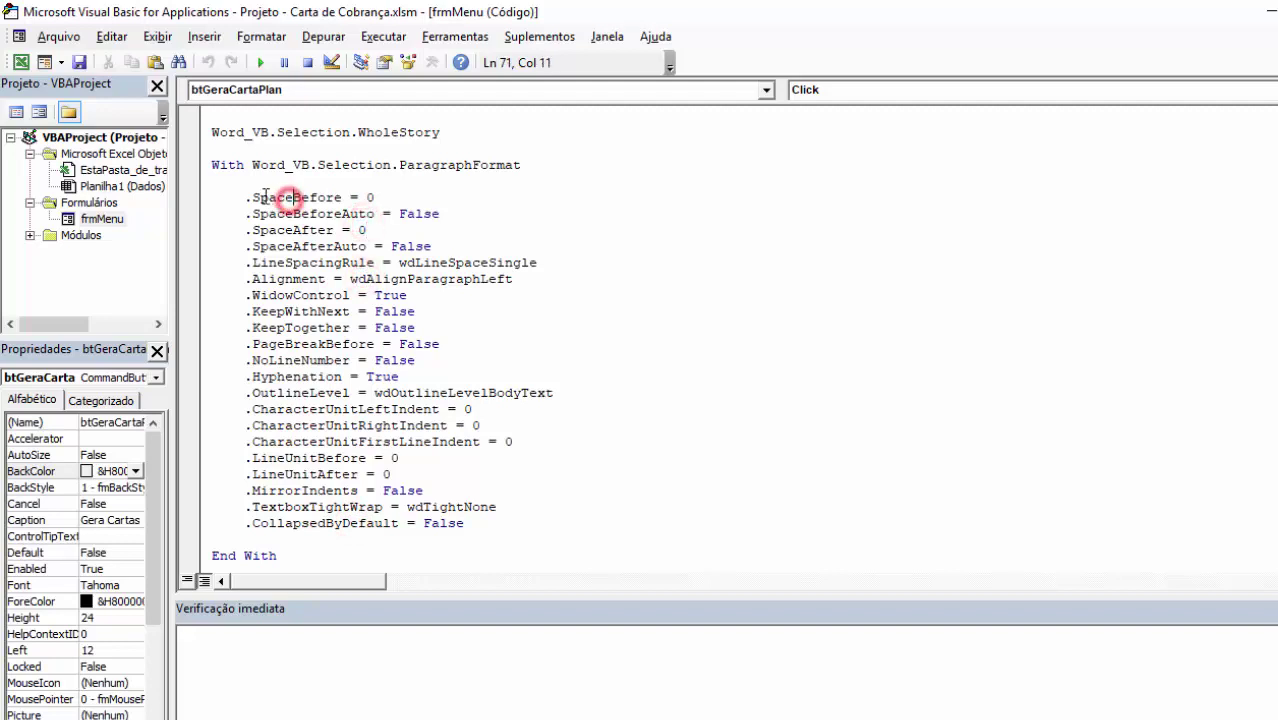
pyautogui.moveTo(252, 197); pyautogui.dragTo(391, 197)
pyautogui.moveTo(250, 230); pyautogui.dragTo(366, 230)
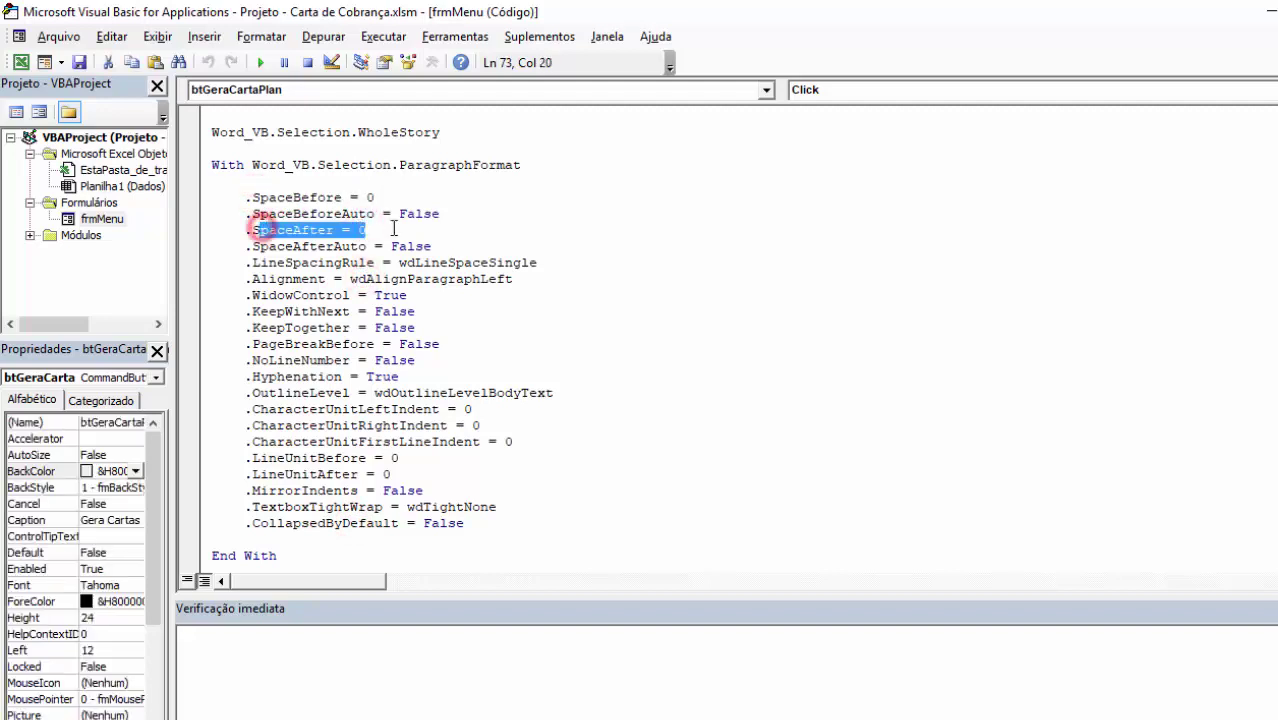
pyautogui.click(362, 441)
pyautogui.click(308, 462)
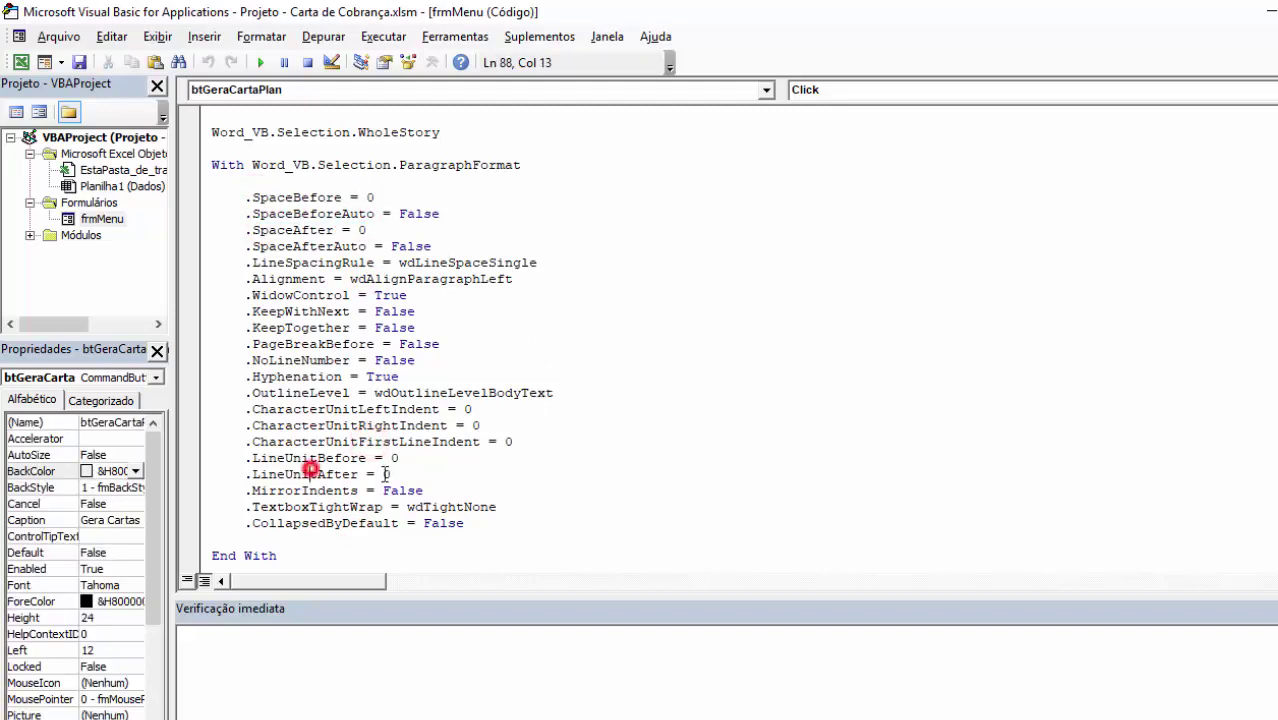
pyautogui.click(300, 457)
pyautogui.click(318, 474)
pyautogui.scroll(-3, 328, 441)
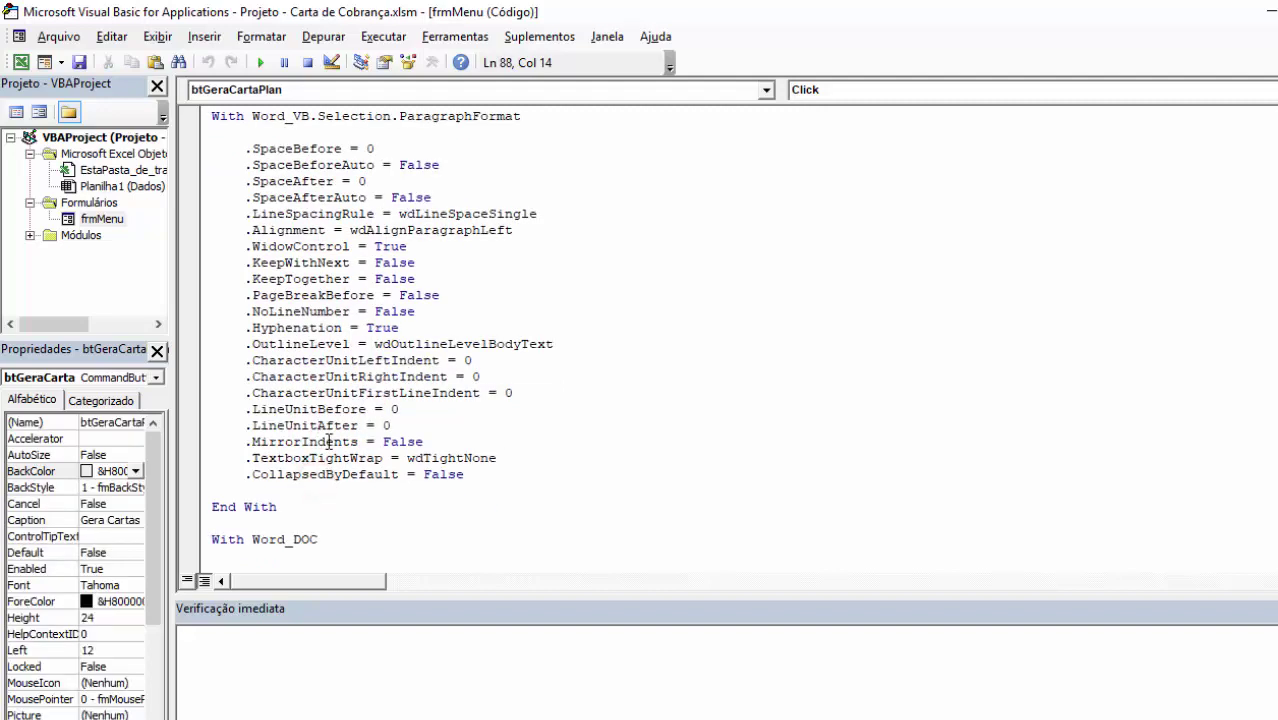
pyautogui.scroll(-1, 329, 441)
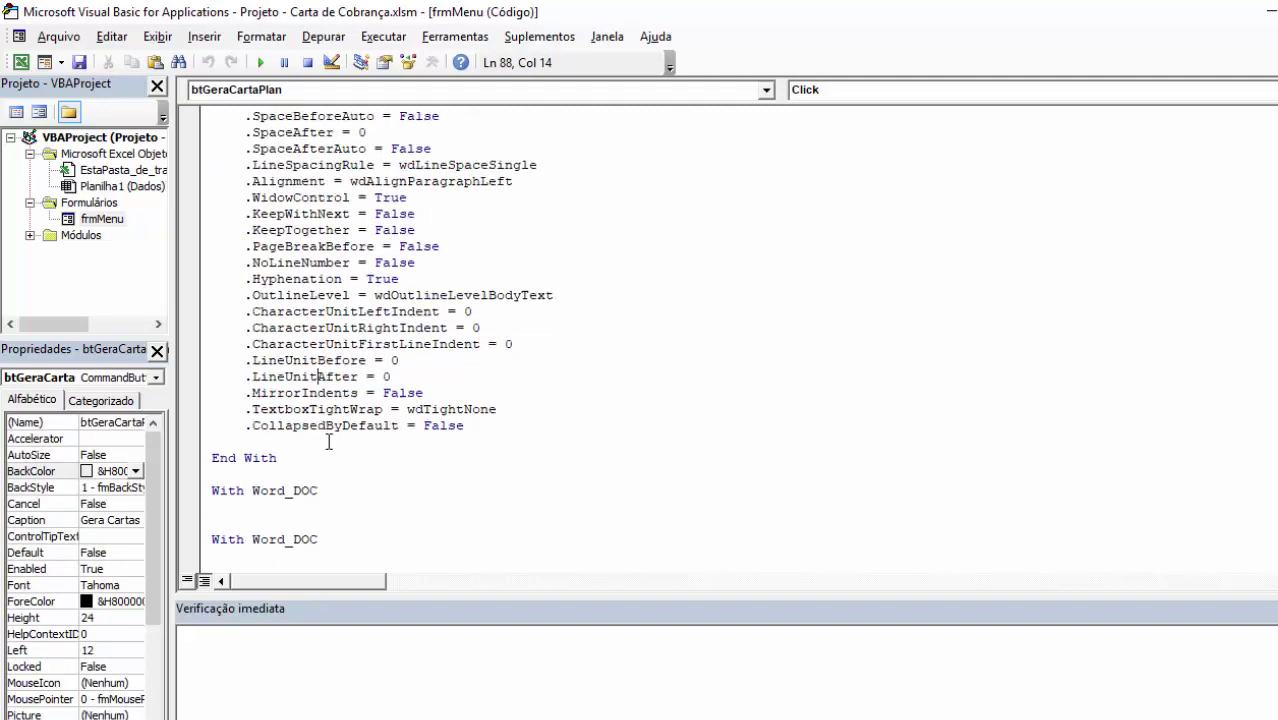
pyautogui.scroll(-1, 329, 441)
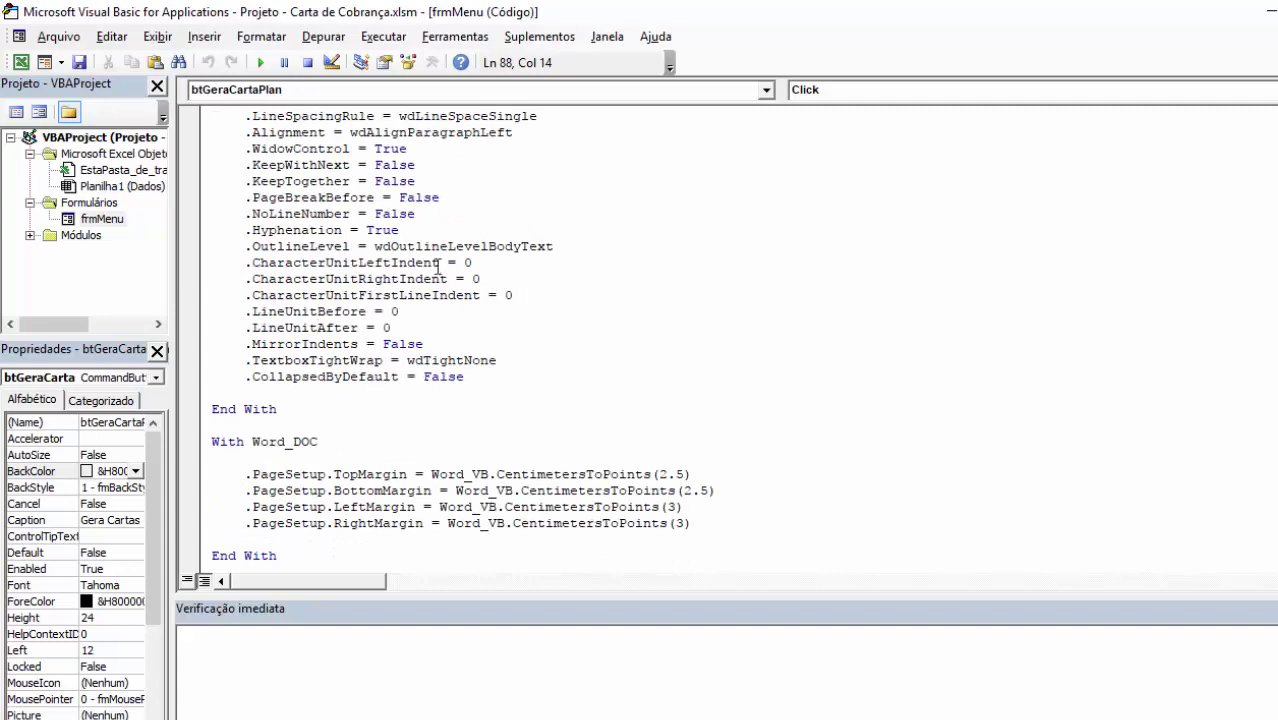
# Close the VBA editor and Excel, then launch winword from Run after correcting a typo
pyautogui.click(1245, 15)
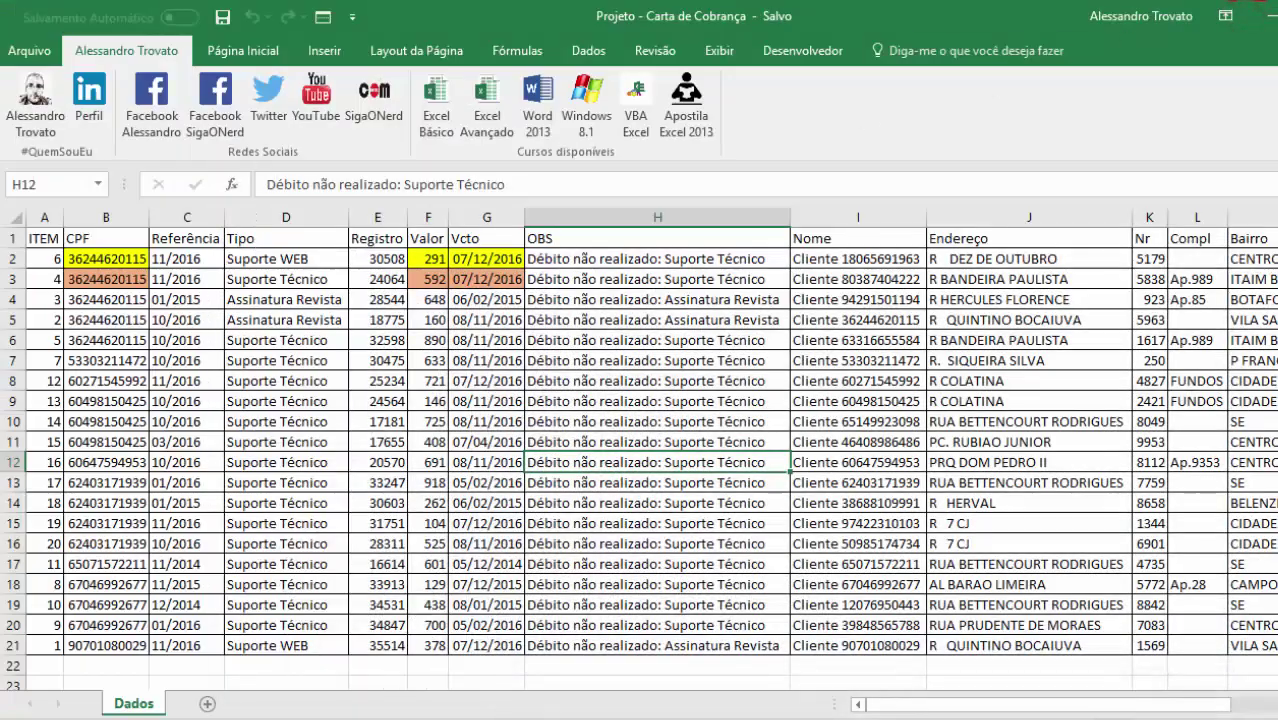
pyautogui.click(1262, 15)
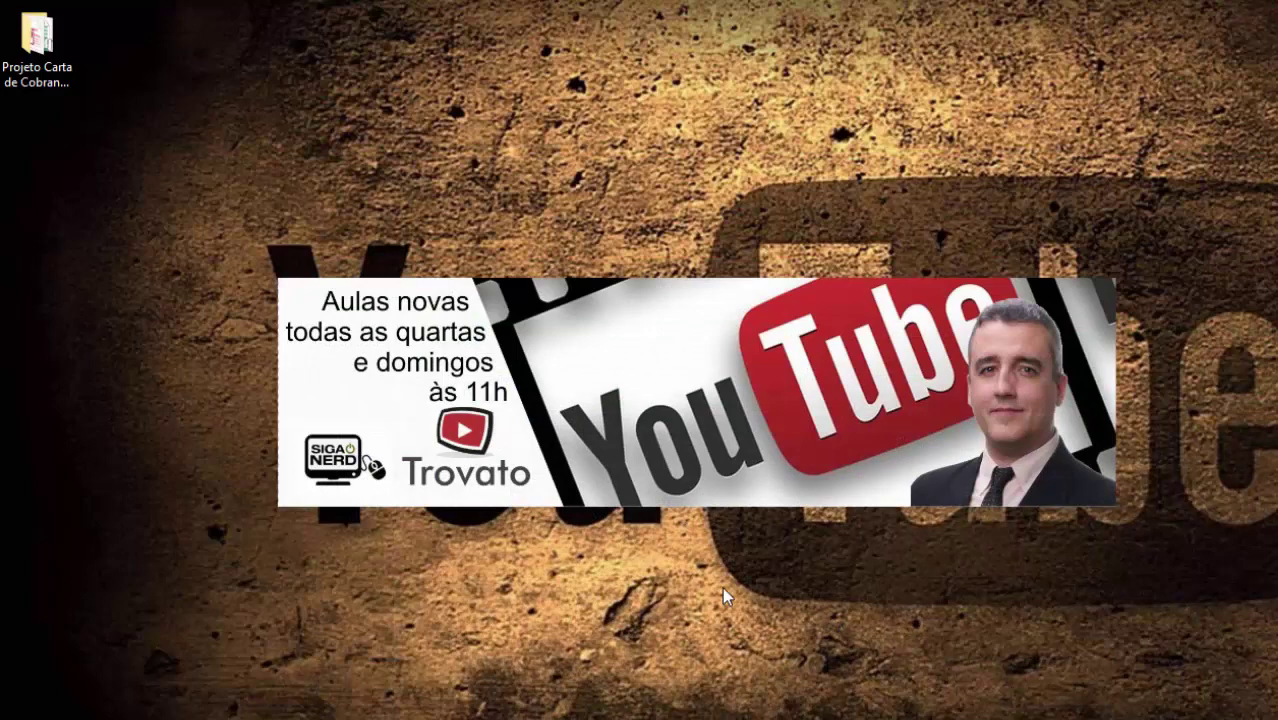
pyautogui.press('super+r')
pyautogui.write('winwrod')
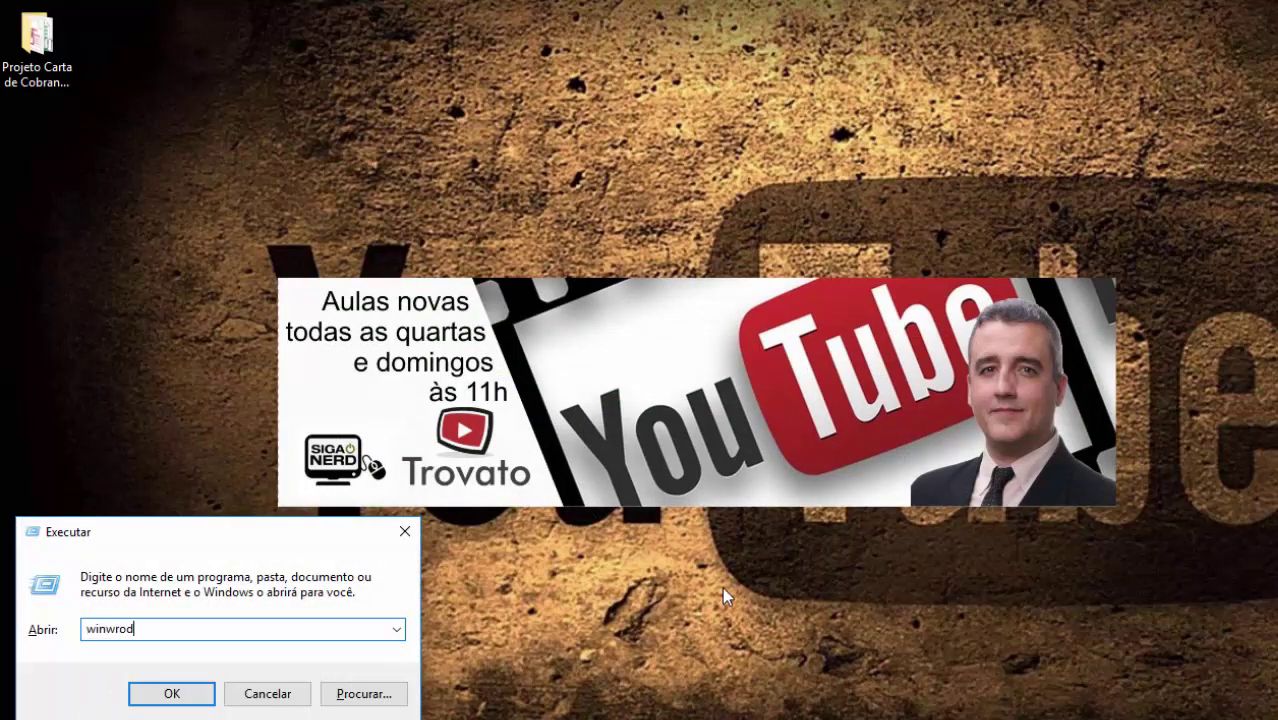
pyautogui.press('Return')
pyautogui.press('Return')
pyautogui.write('winw')
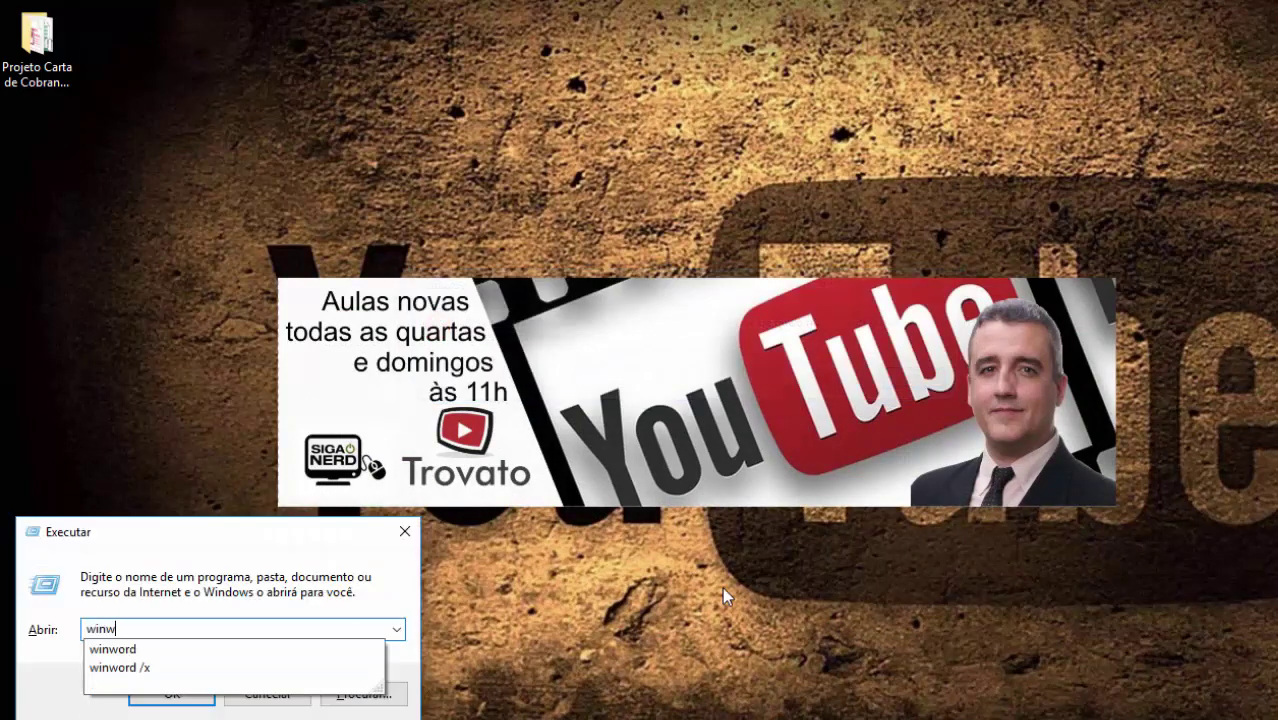
pyautogui.write('ord')
pyautogui.press('Return')
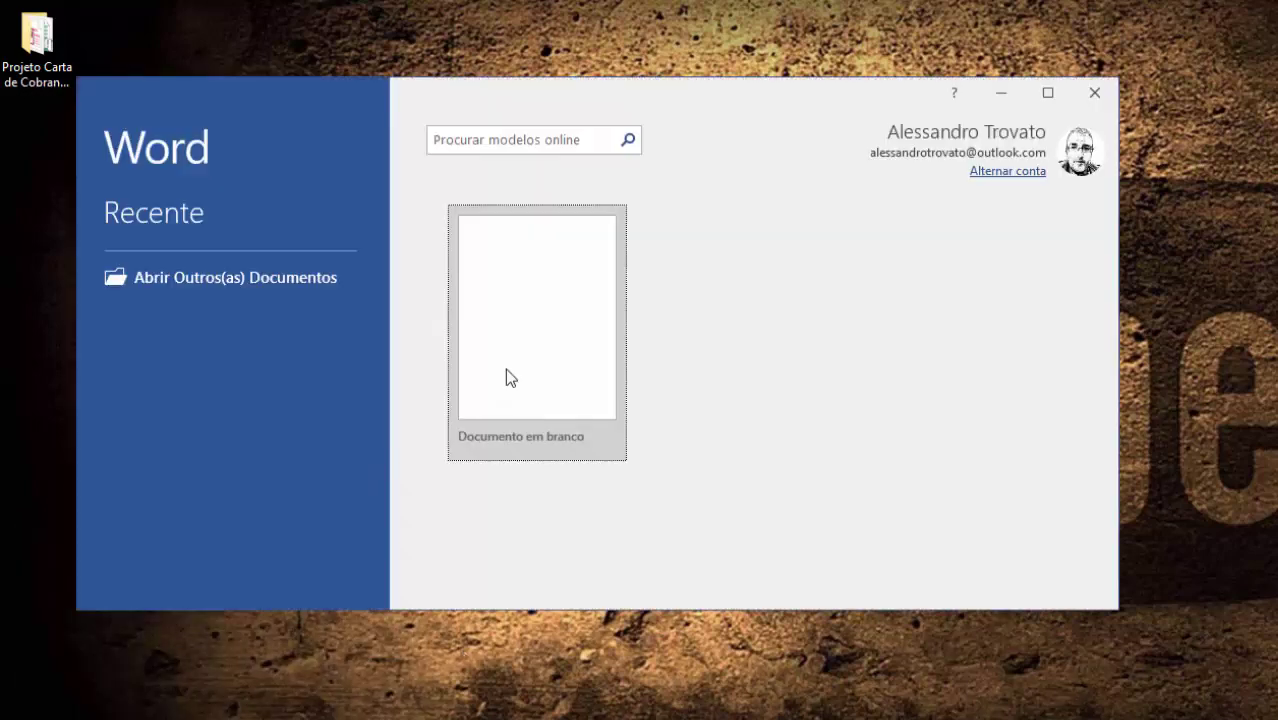
# In a maximized blank document, set paragraph spacing after to 0 pt and line spacing to Simples
pyautogui.click(492, 340)
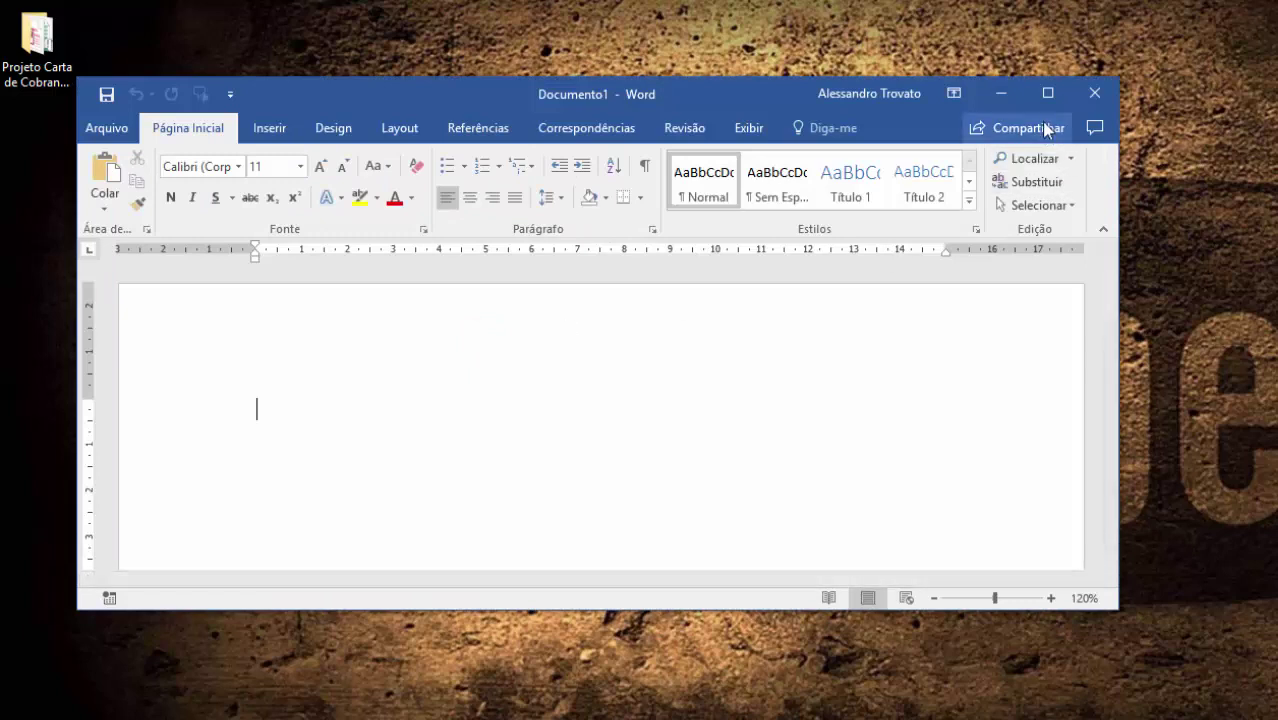
pyautogui.click(1047, 94)
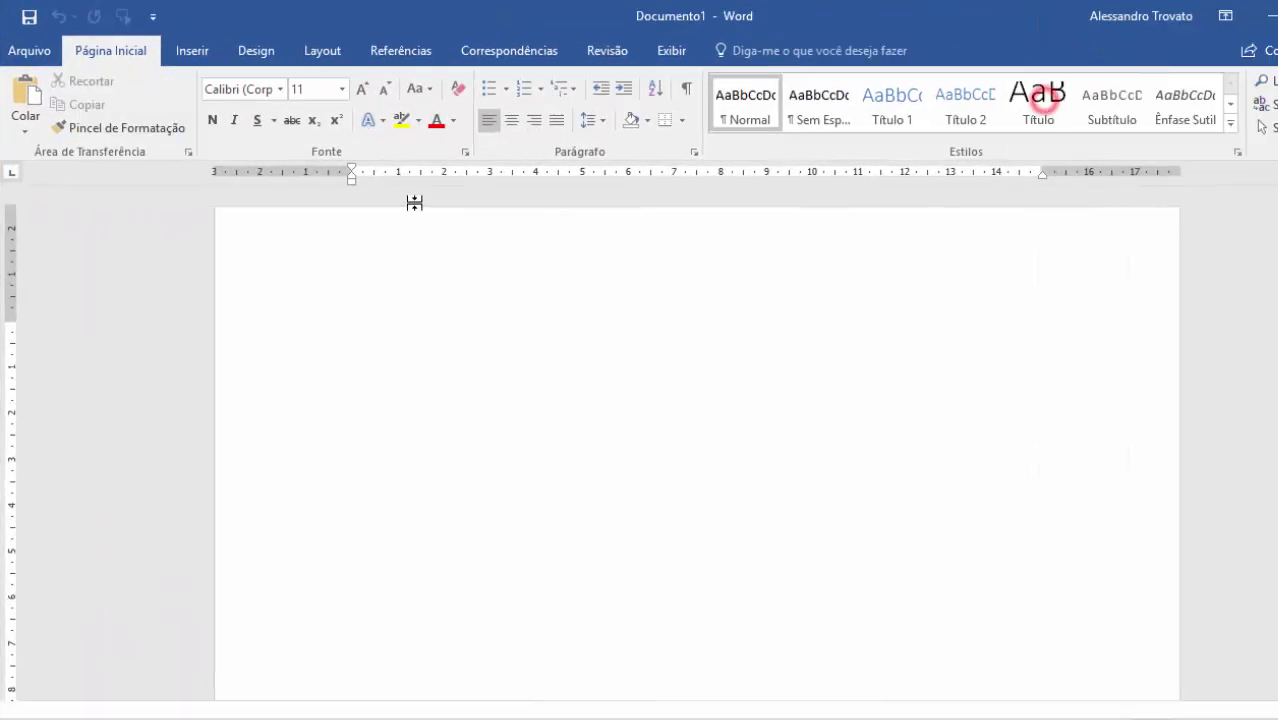
pyautogui.click(690, 152)
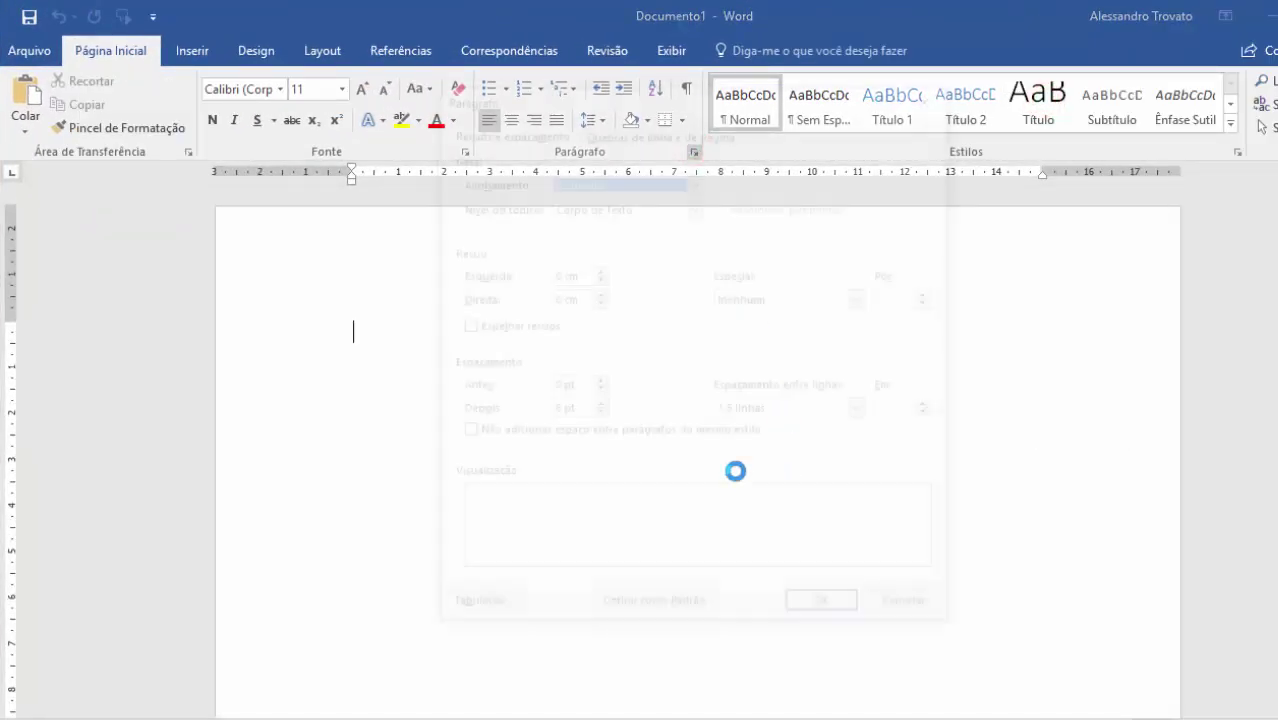
pyautogui.click(597, 416)
pyautogui.click(597, 416)
pyautogui.click(597, 416)
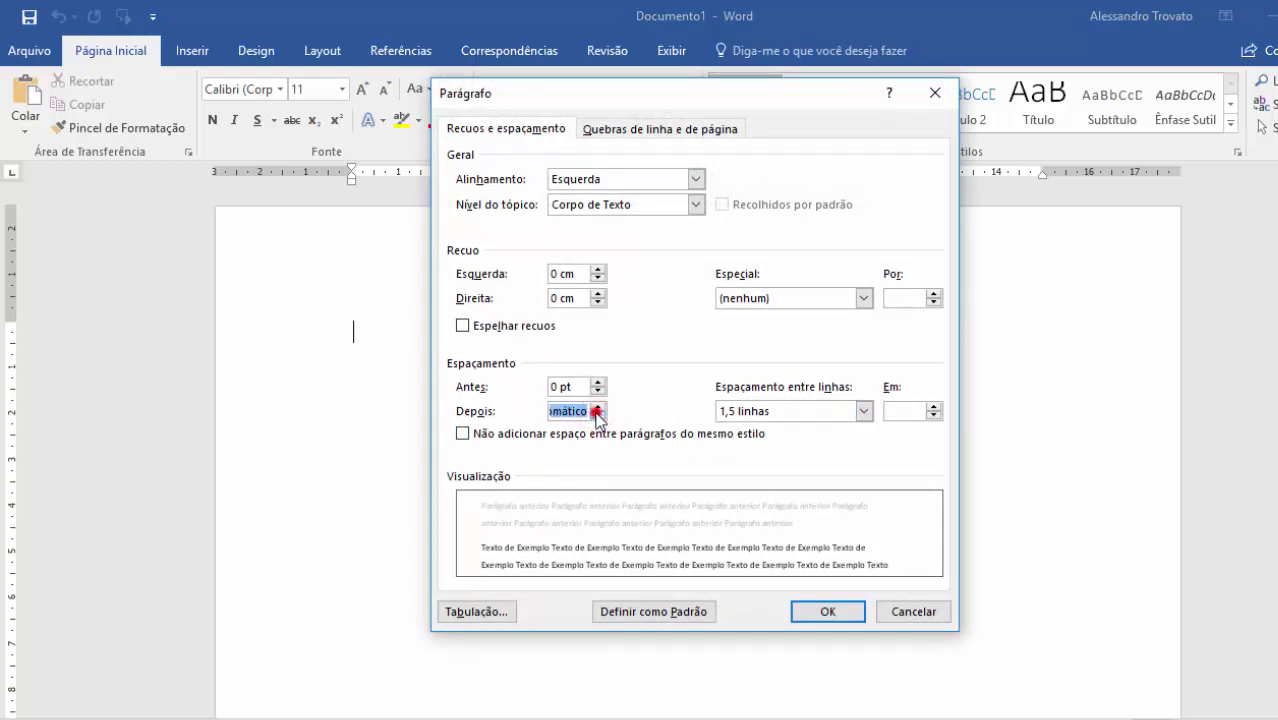
pyautogui.click(597, 406)
pyautogui.click(851, 405)
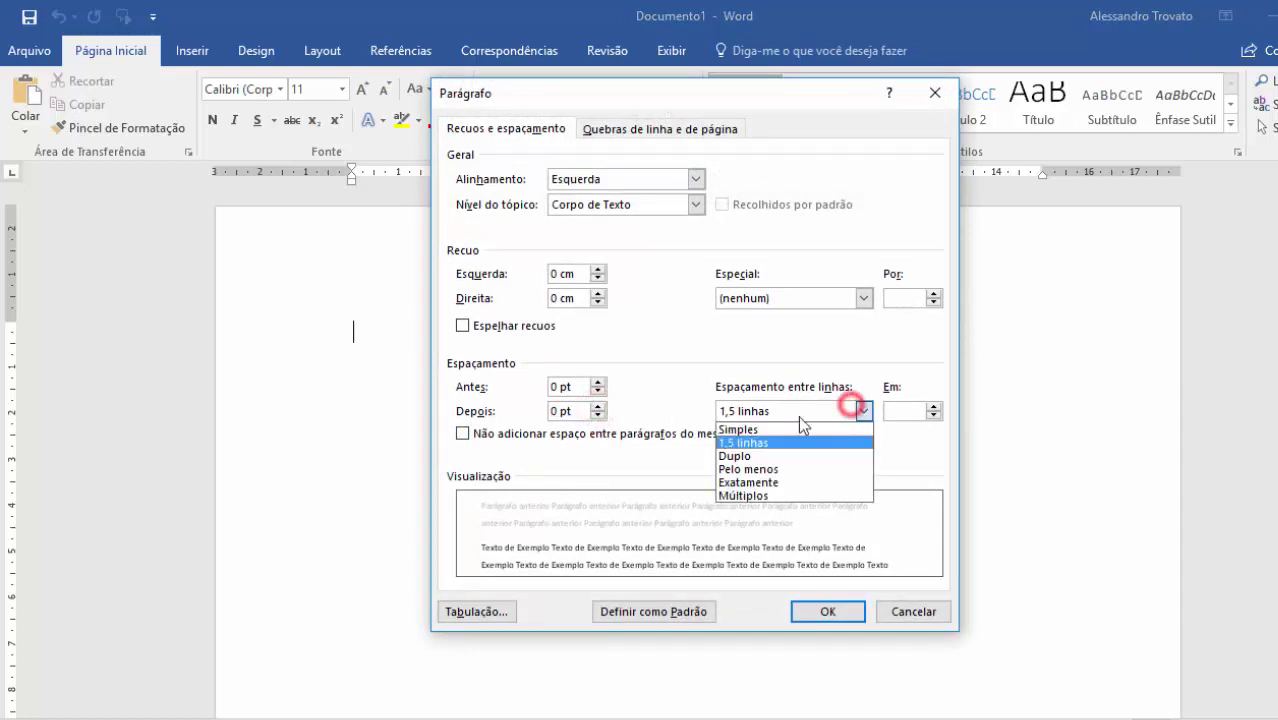
pyautogui.click(775, 428)
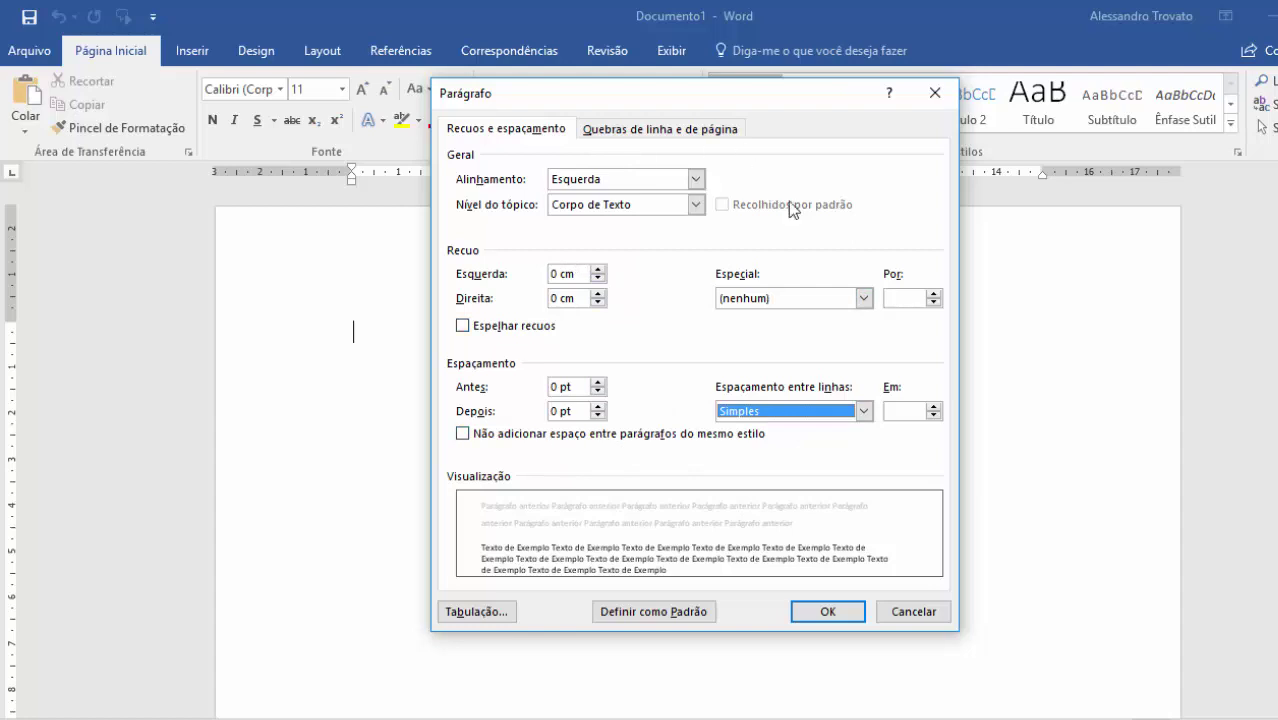
# Make these paragraph settings the default for all Normal-template documents, then close the document
pyautogui.click(668, 611)
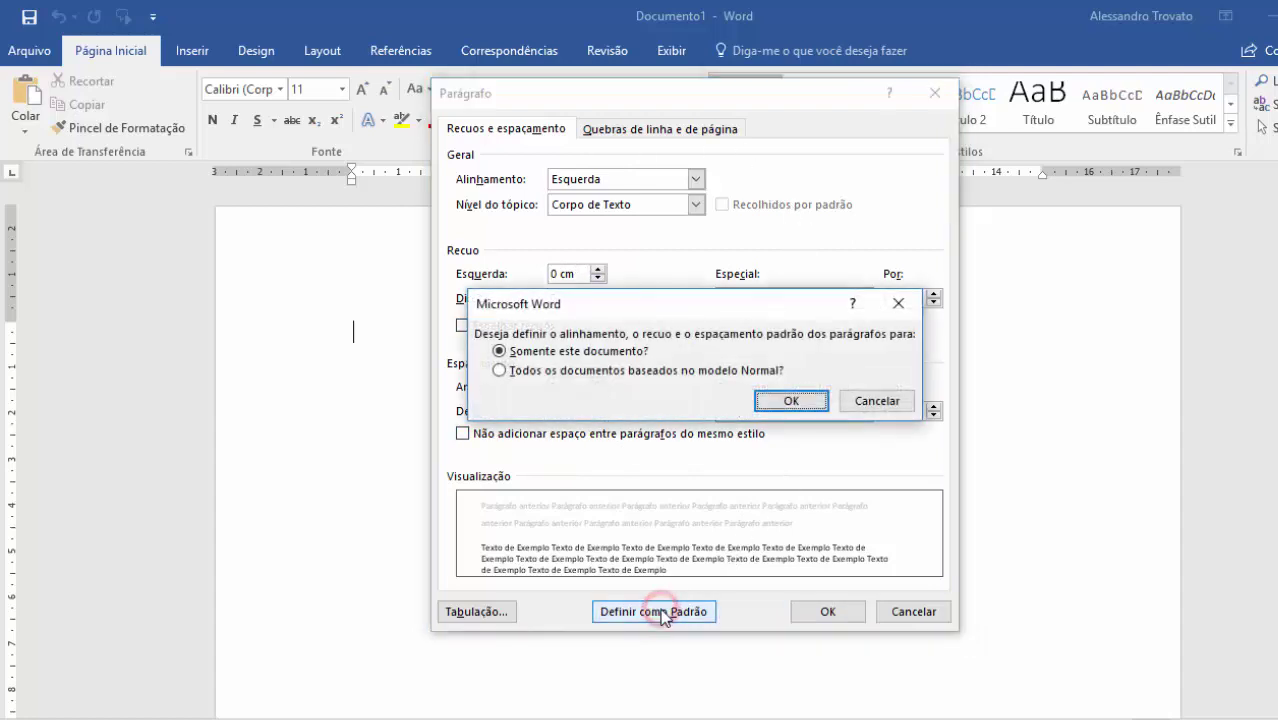
pyautogui.click(612, 370)
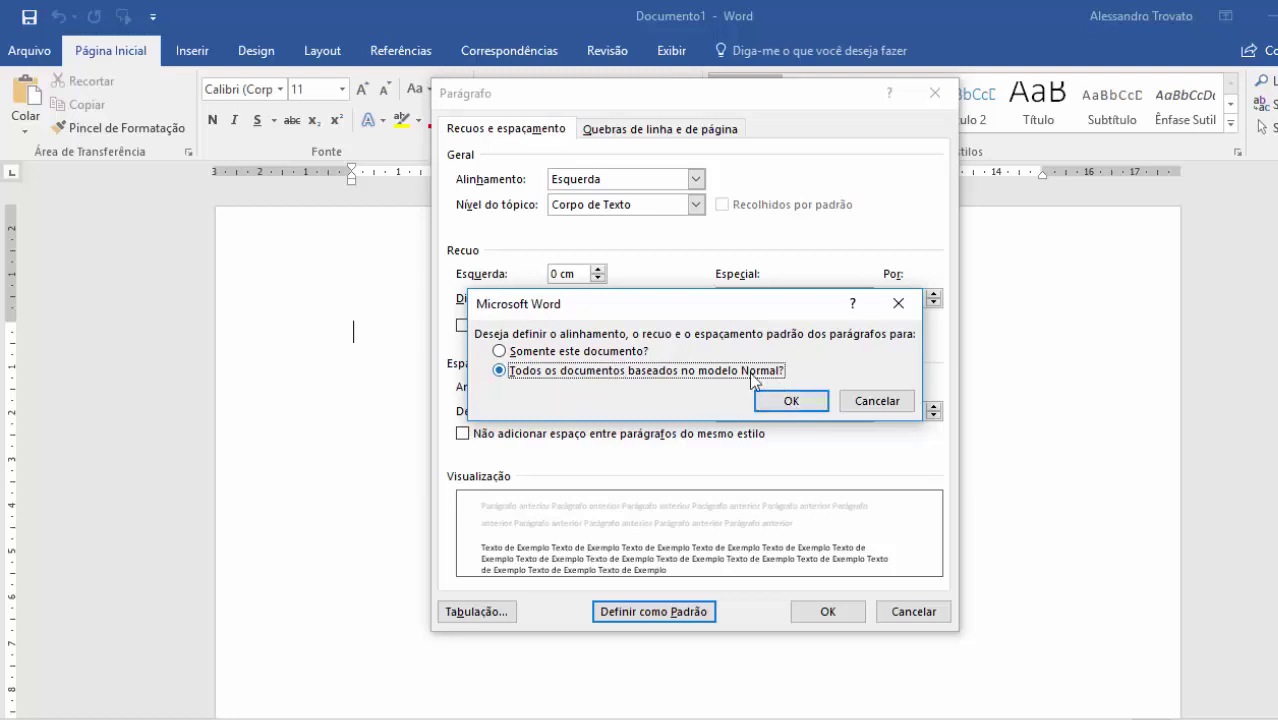
pyautogui.click(776, 399)
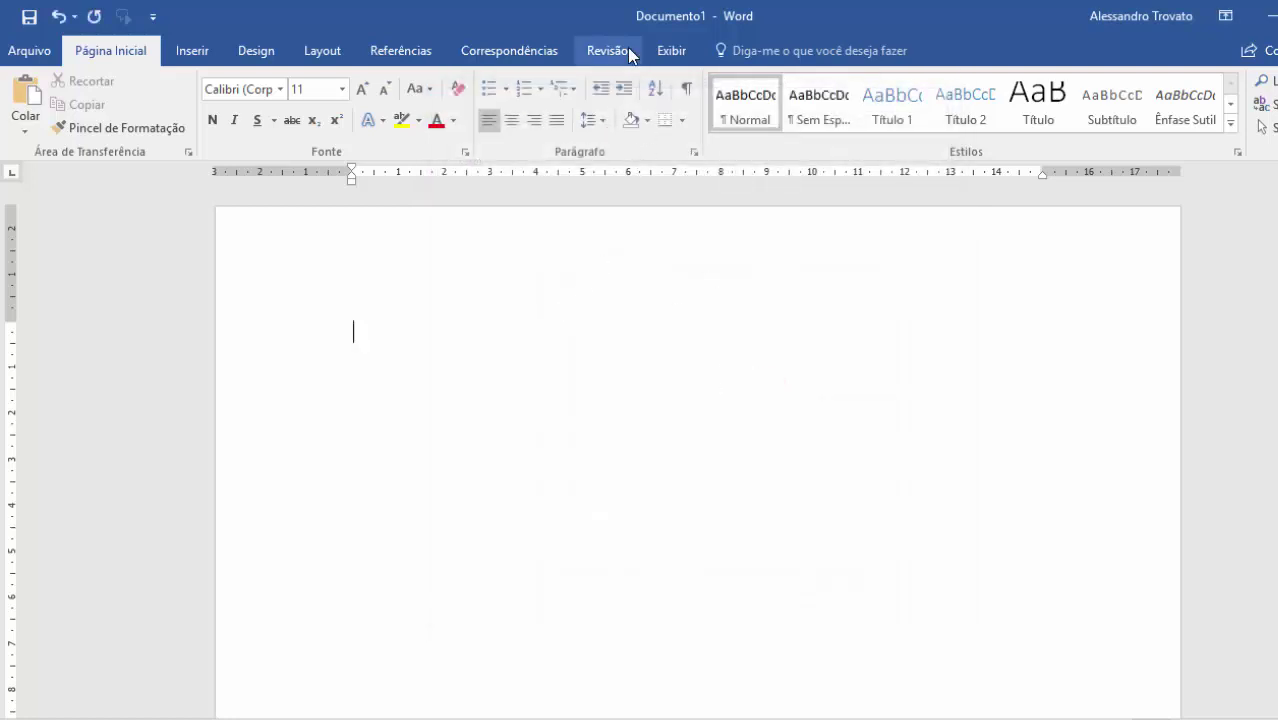
pyautogui.hotkey('alt', 'F4')
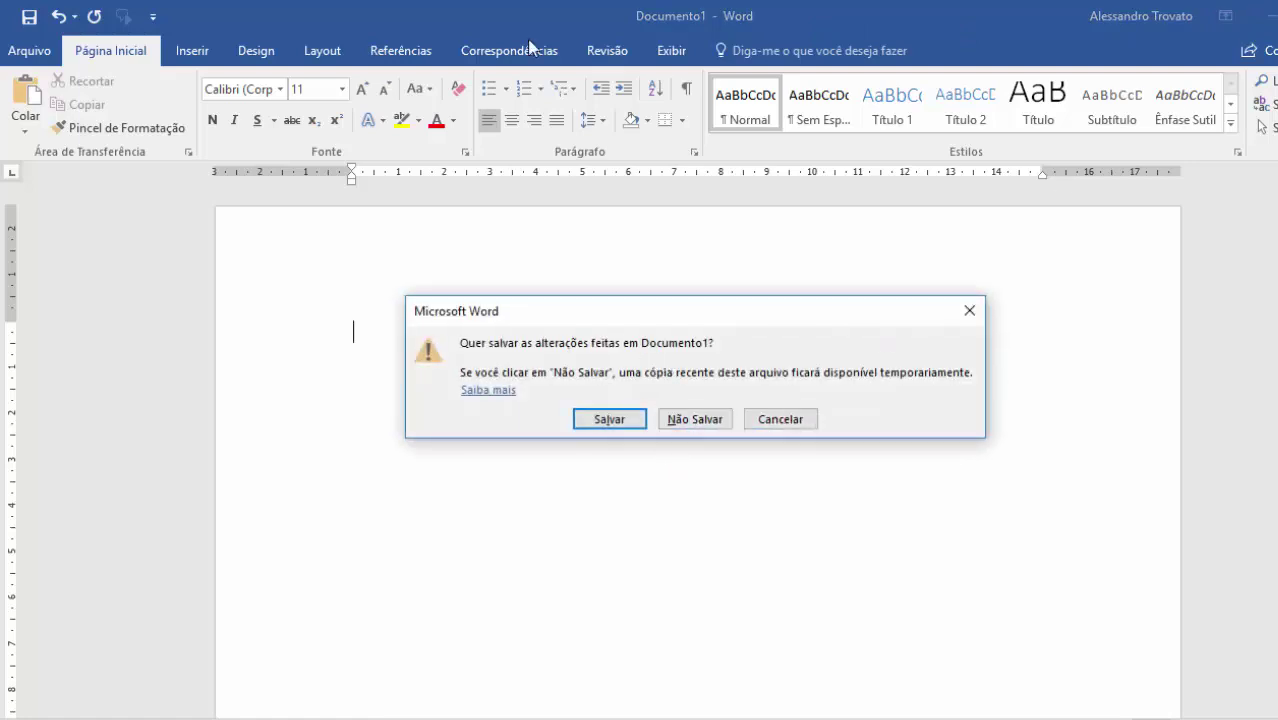
# Close Word without saving, then use Excel's F3 menu to run Gera Cartas from the spreadsheet data
pyautogui.click(695, 419)
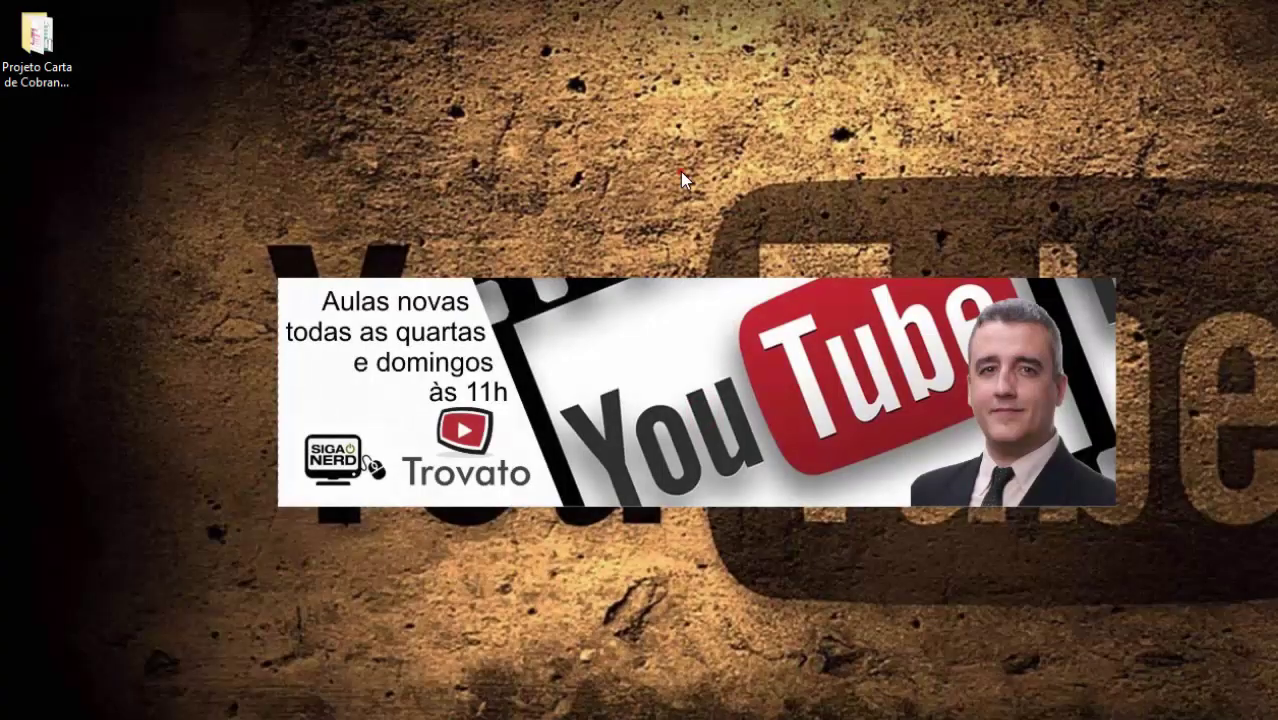
pyautogui.click(613, 110)
pyautogui.click(449, 110)
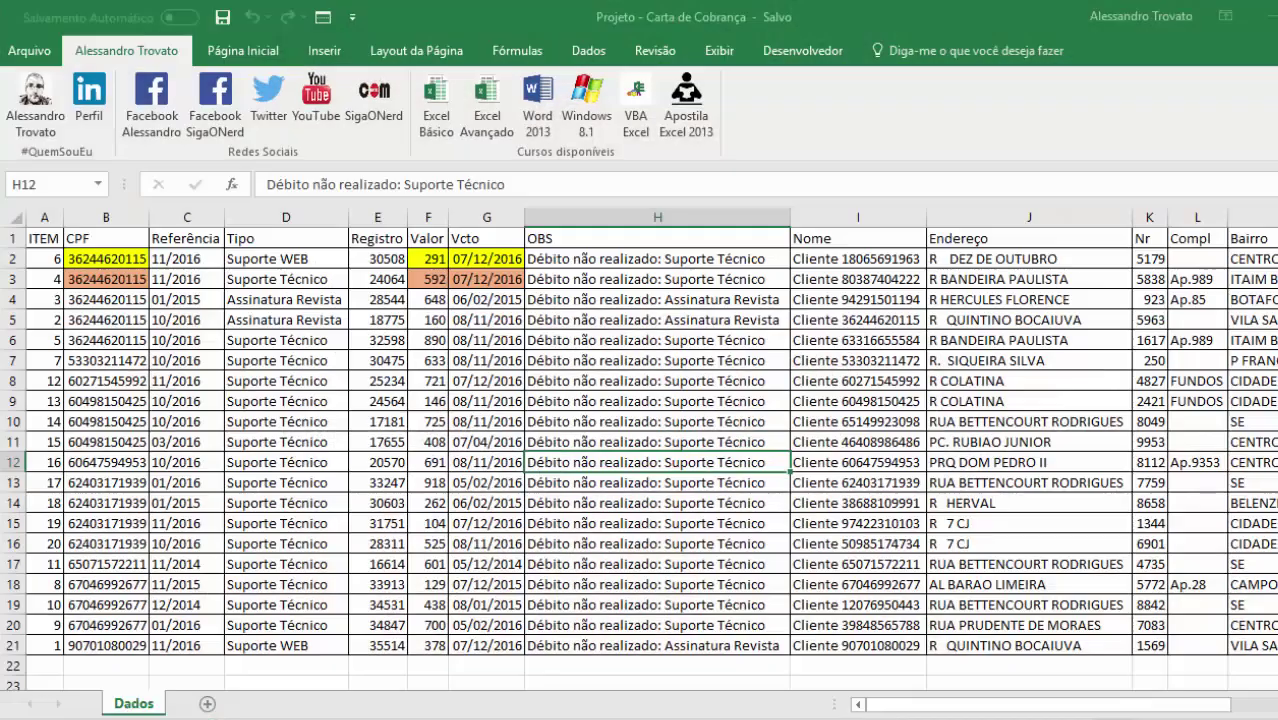
pyautogui.press('F3')
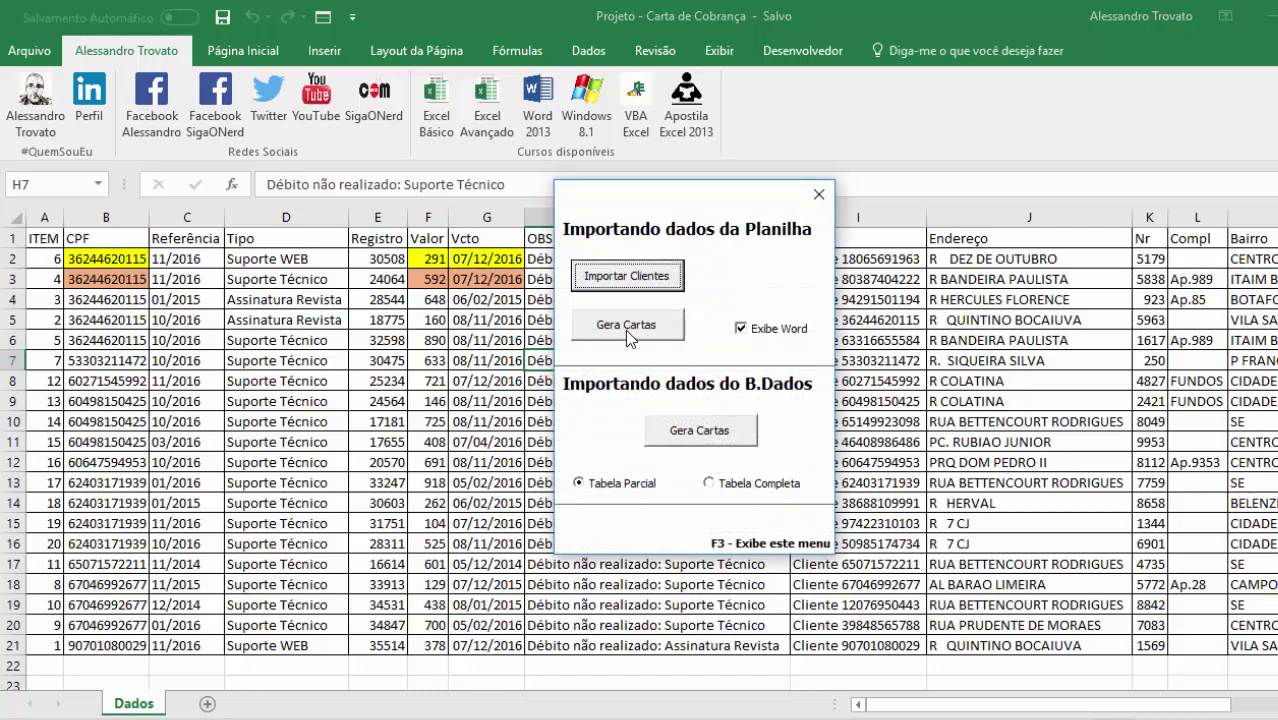
pyautogui.click(627, 331)
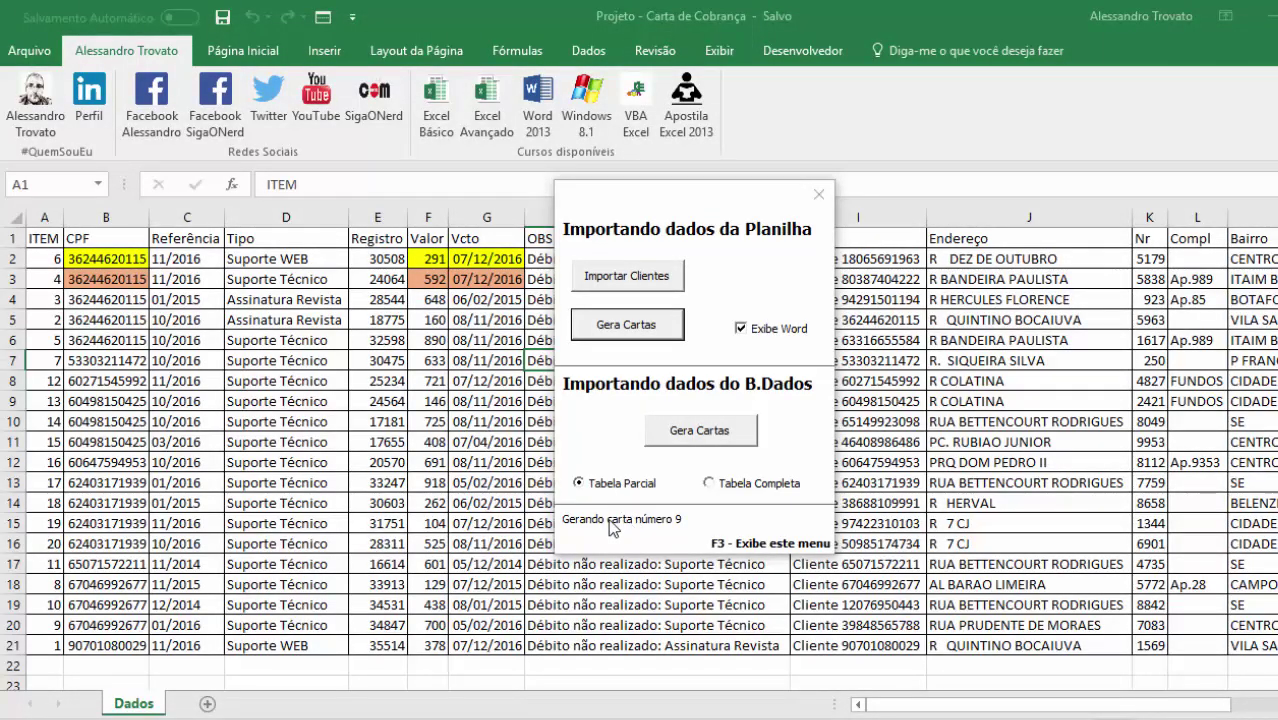
# Rerun Gera Cartas with Exibe Word unchecked, then close the menu and save the workbook
pyautogui.click(741, 330)
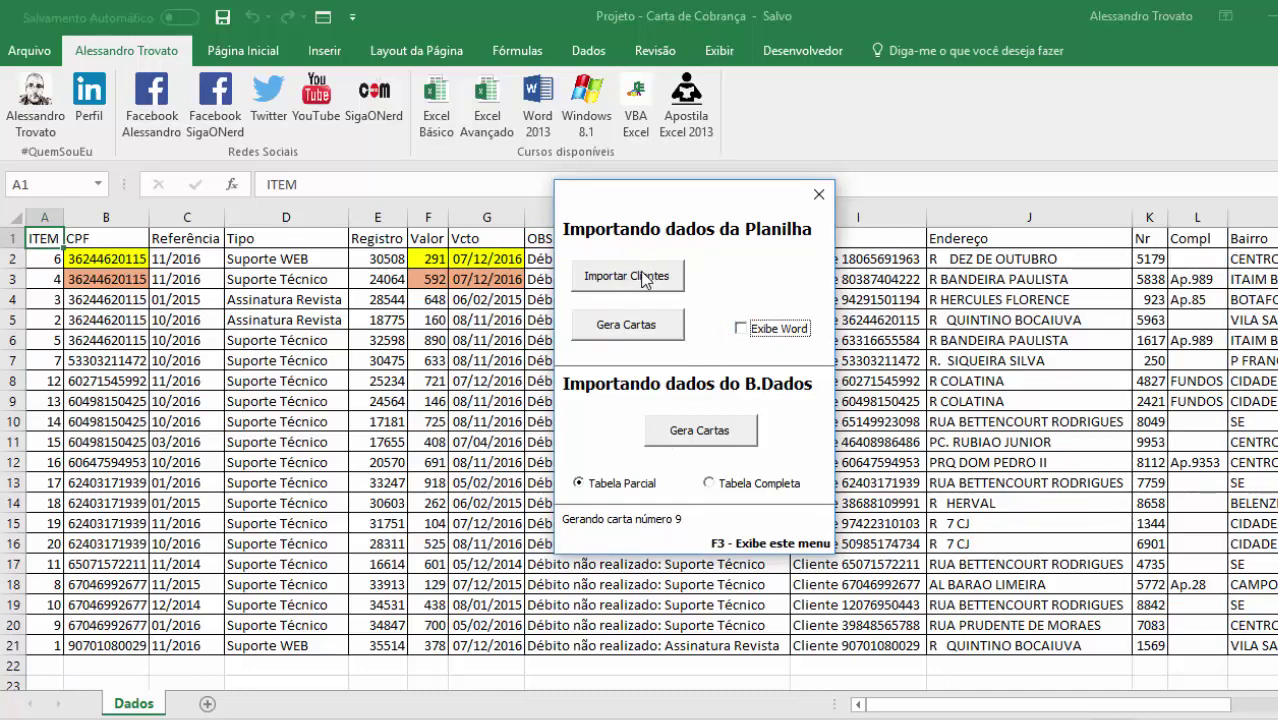
pyautogui.click(641, 320)
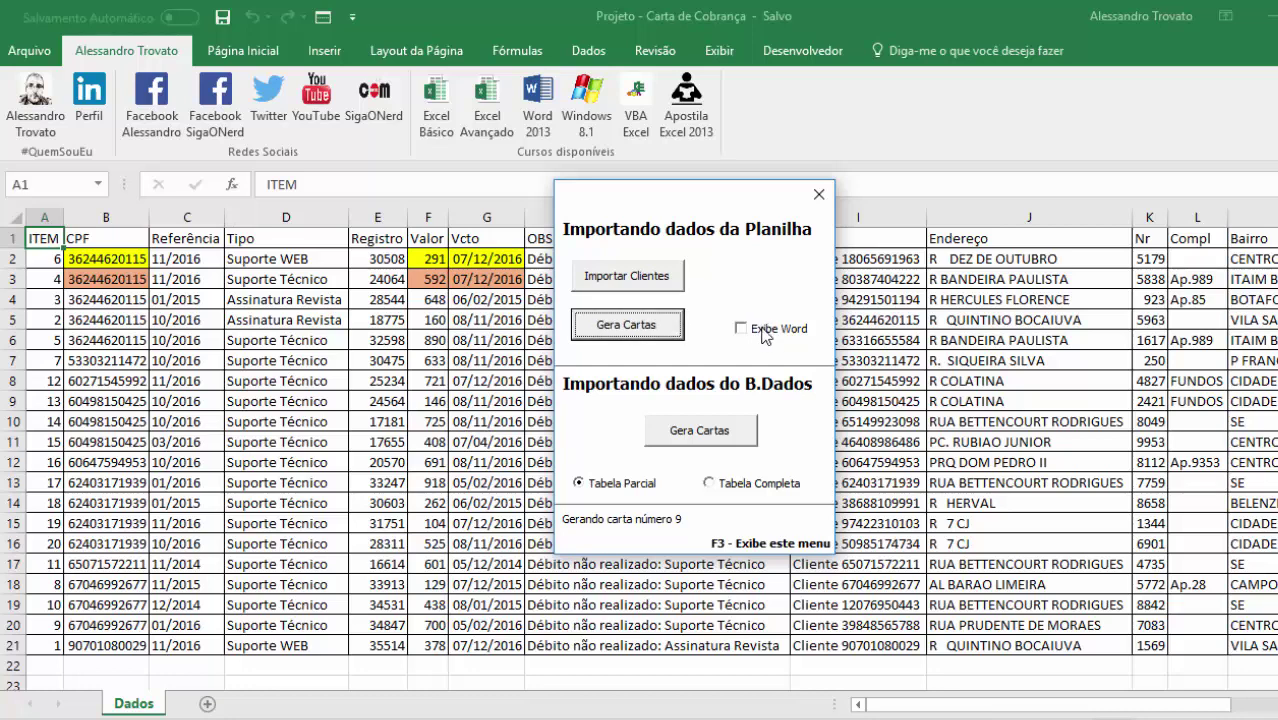
pyautogui.click(818, 194)
pyautogui.click(534, 320)
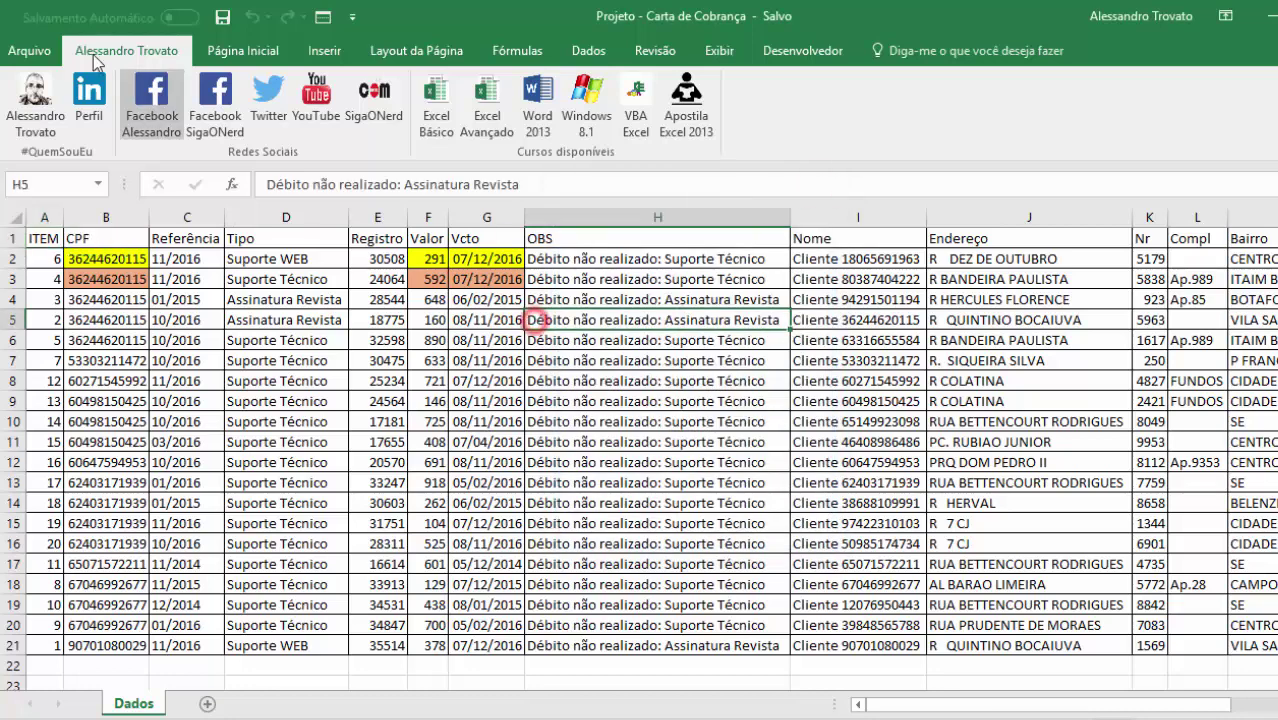
pyautogui.click(222, 17)
pyautogui.click(607, 421)
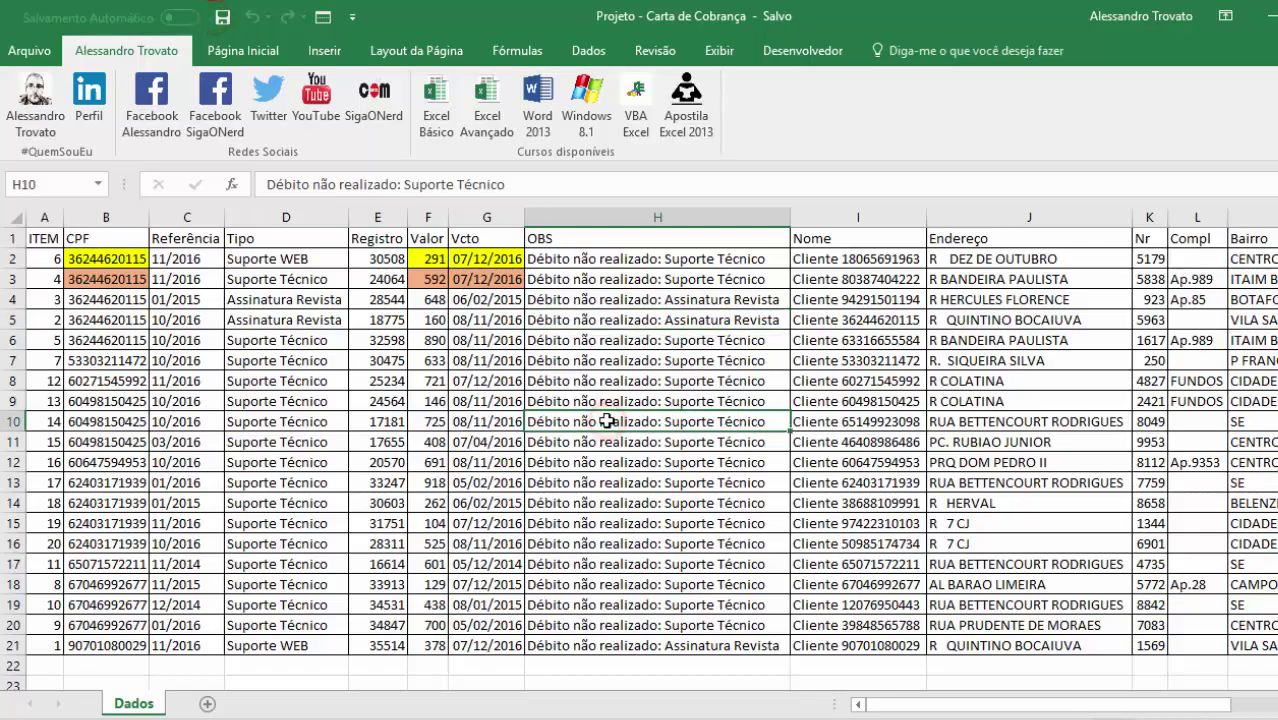
# In Mala Direta, delete Arquivo temporário 2017-10 and open Carta de cobrança - Ref 20171023
pyautogui.hotkey('alt', 'Tab')
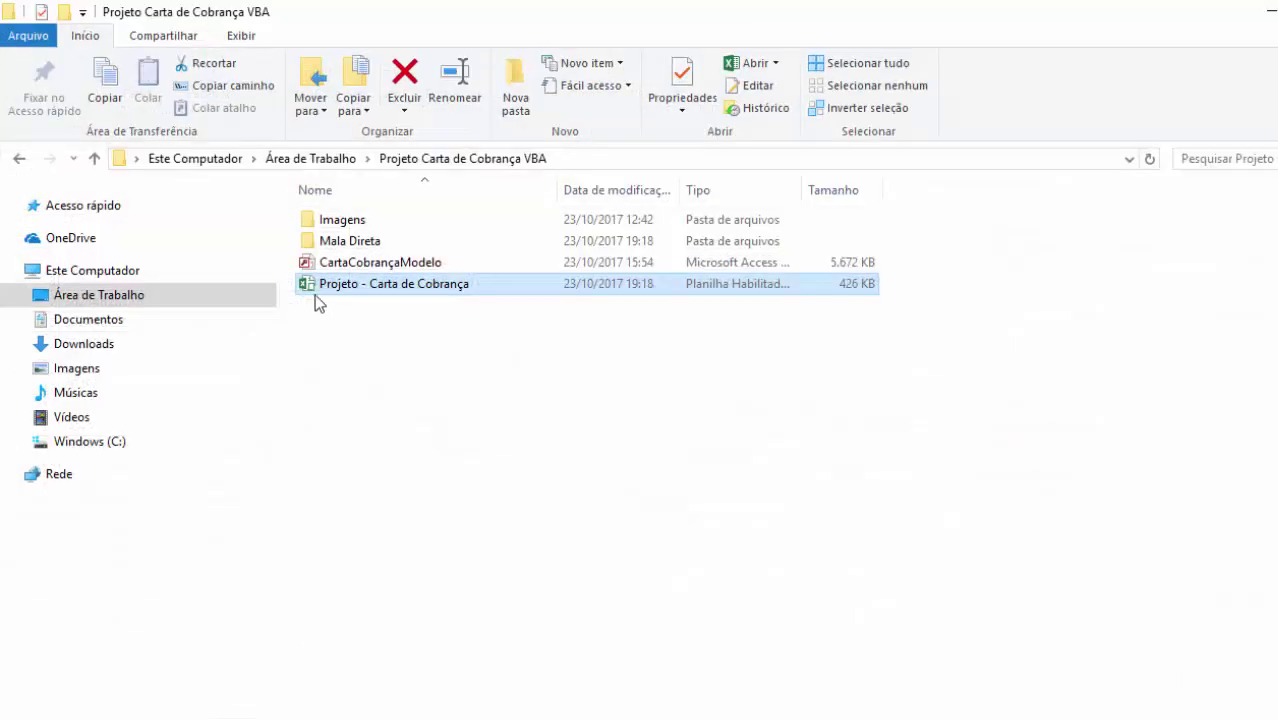
pyautogui.doubleClick(325, 245)
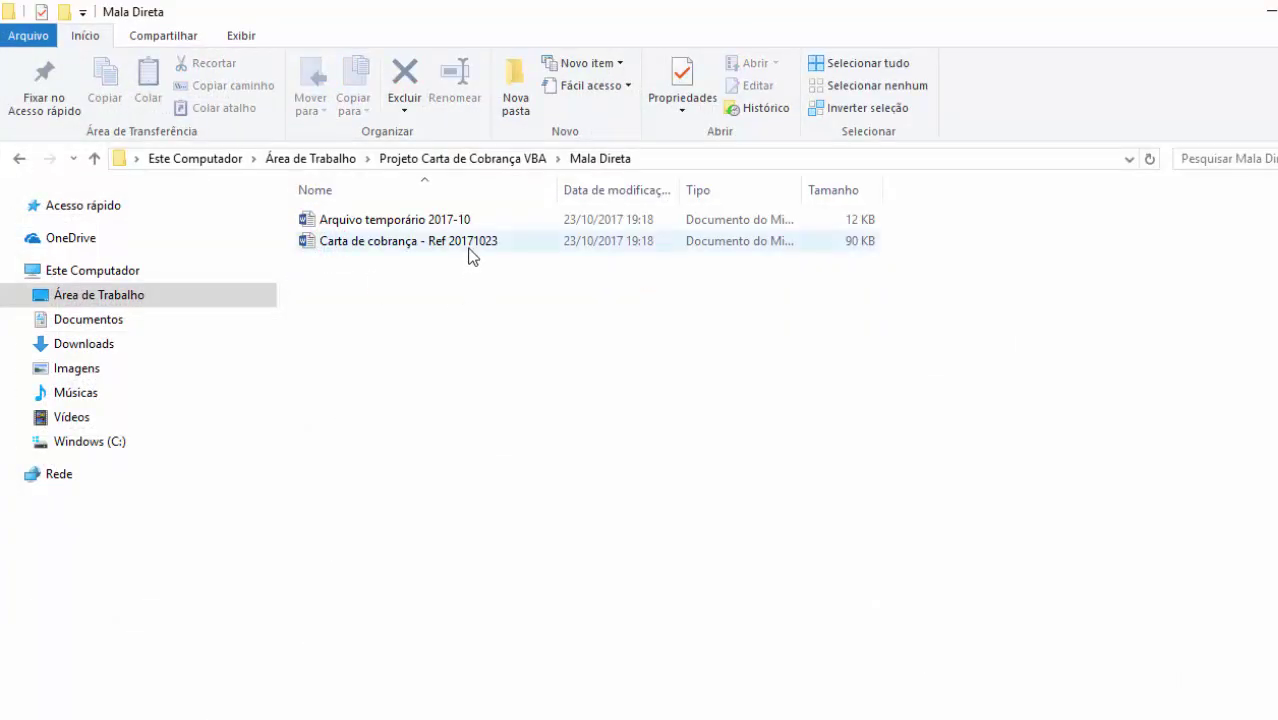
pyautogui.click(467, 243)
pyautogui.click(412, 219)
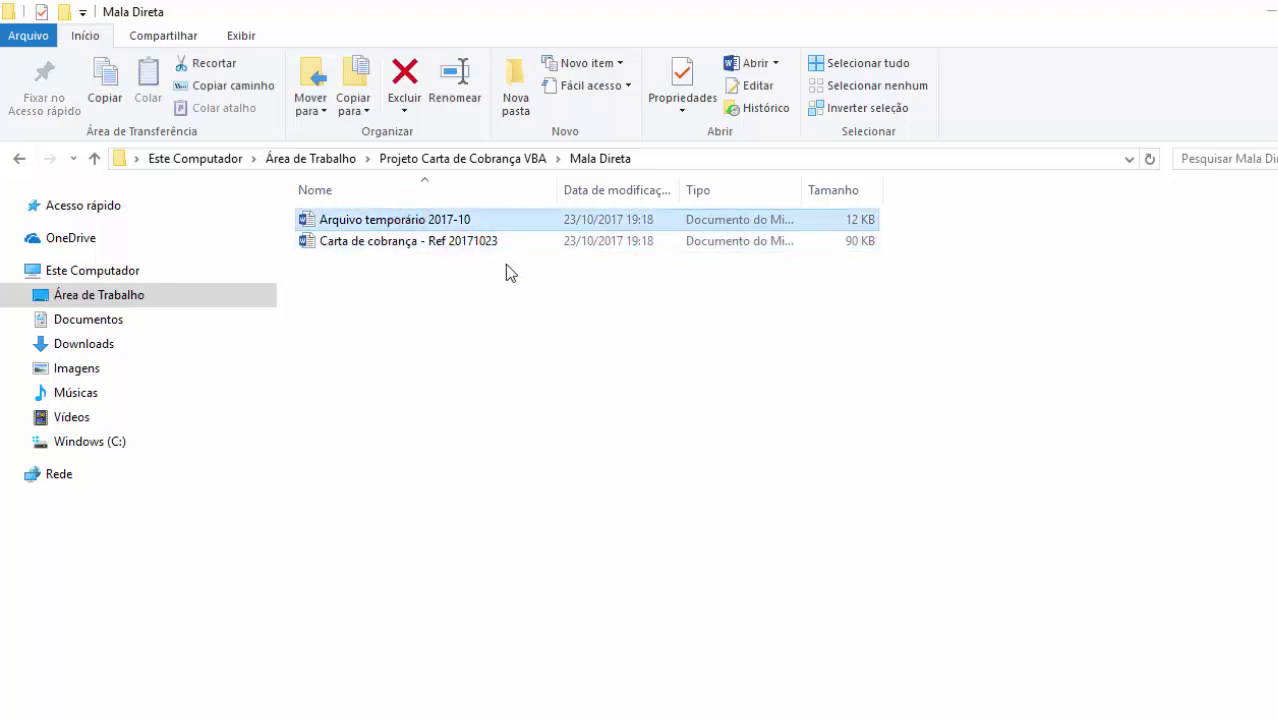
pyautogui.press('Delete')
pyautogui.click(413, 222)
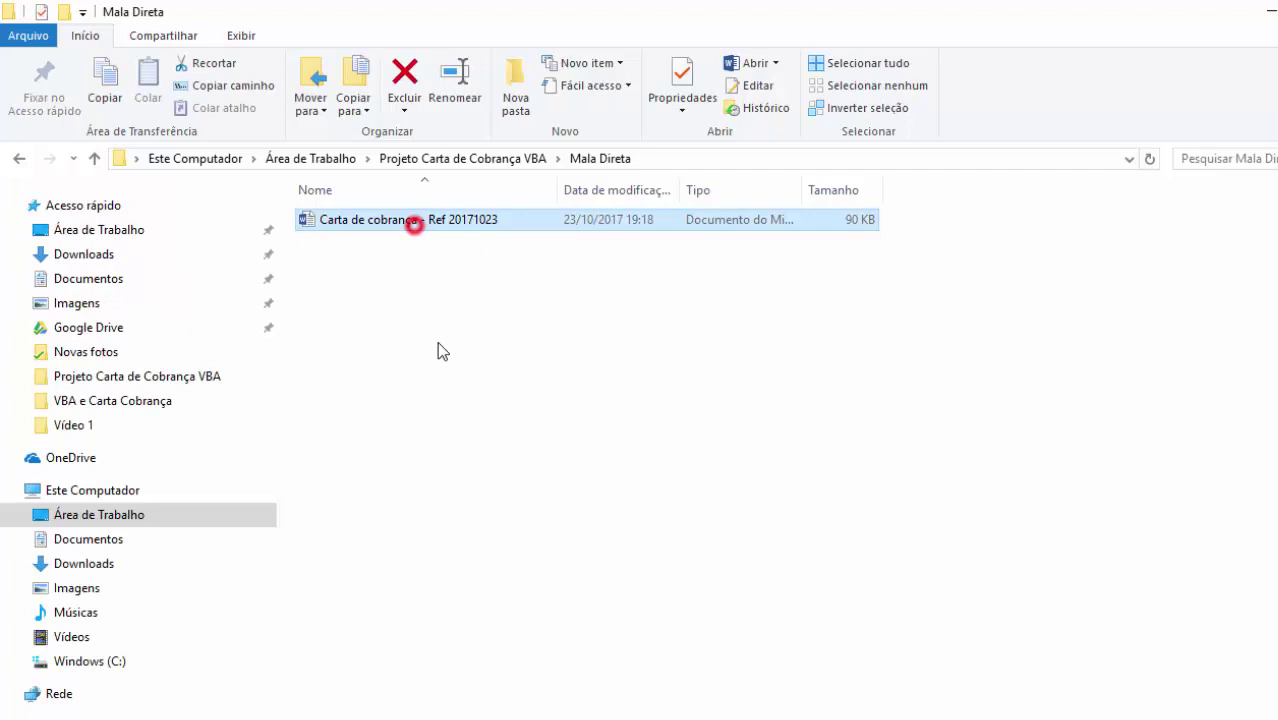
pyautogui.doubleClick(413, 222)
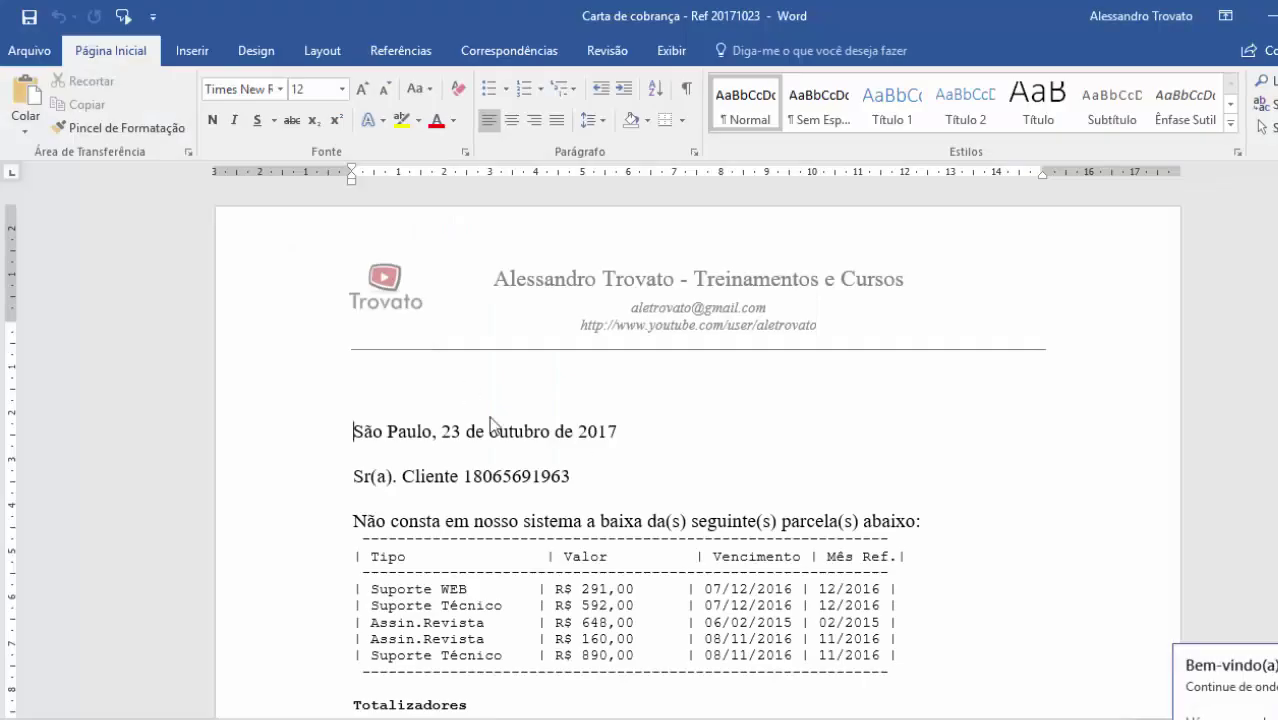
# Delete the extra space after Tipo in the parcel table's header row
pyautogui.scroll(-3, 709, 470)
pyautogui.click(881, 448)
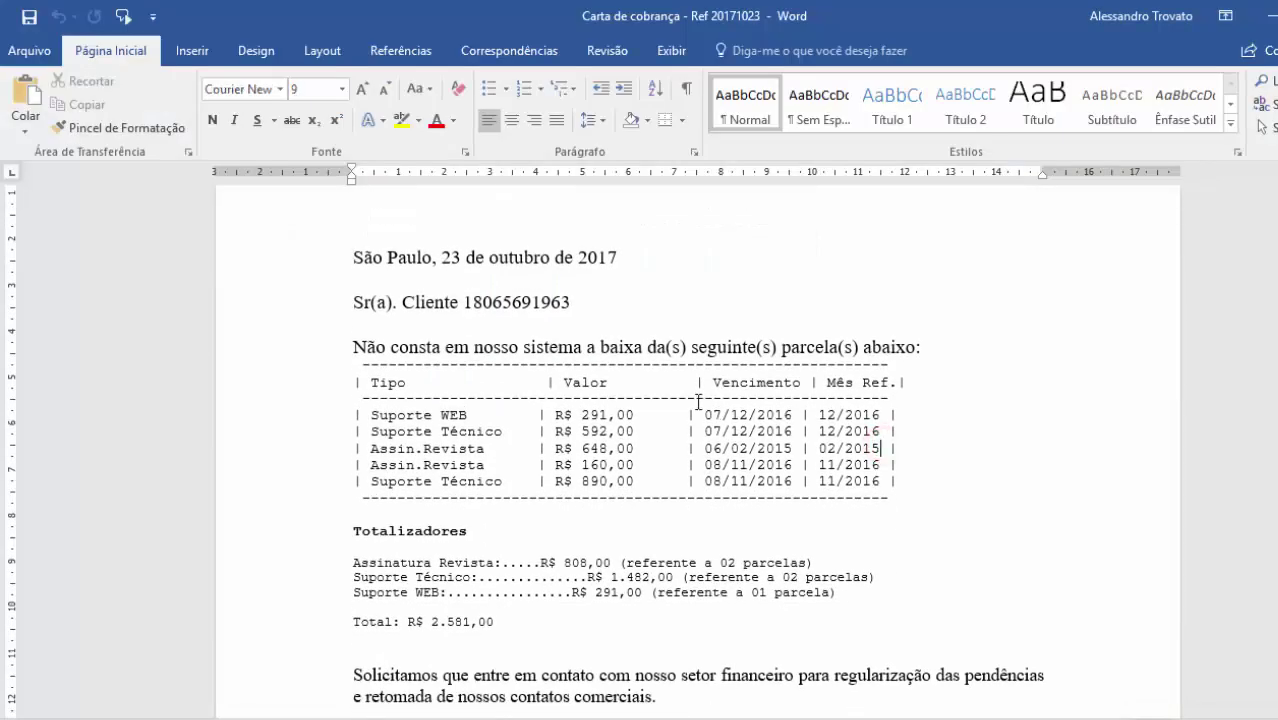
pyautogui.click(441, 382)
pyautogui.press('Delete')
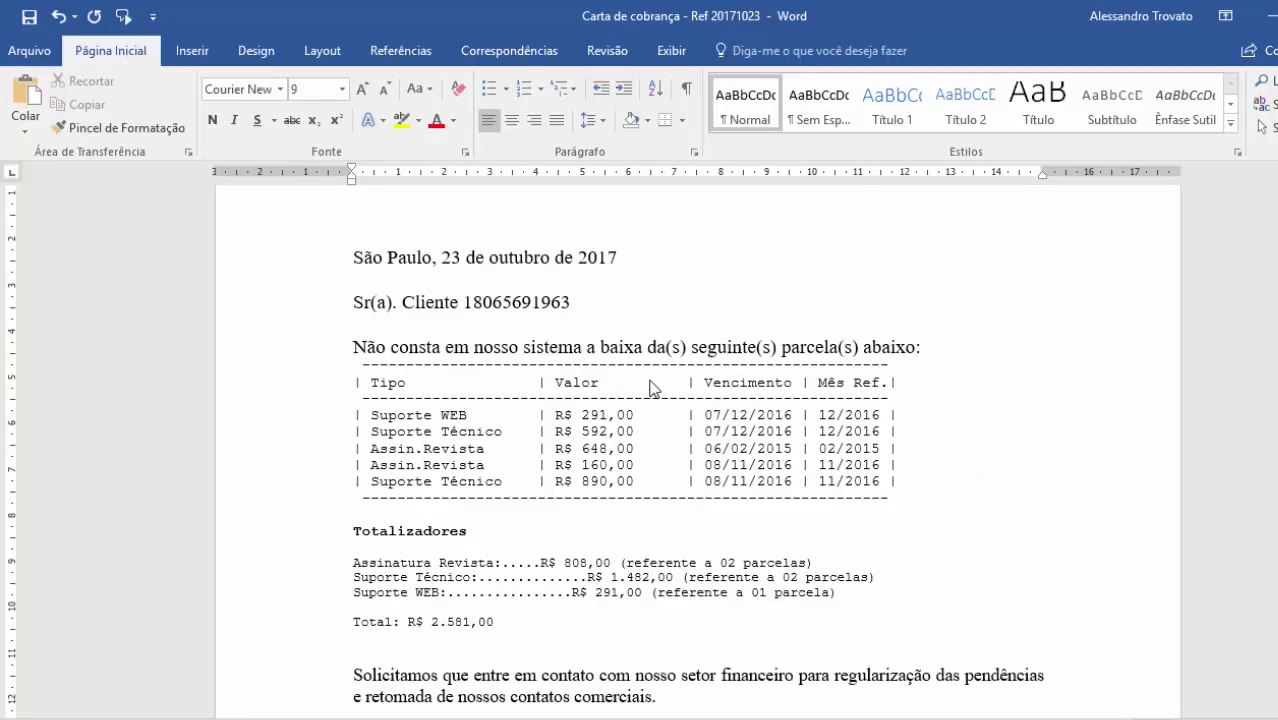
pyautogui.hotkey('alt', 'Tab')
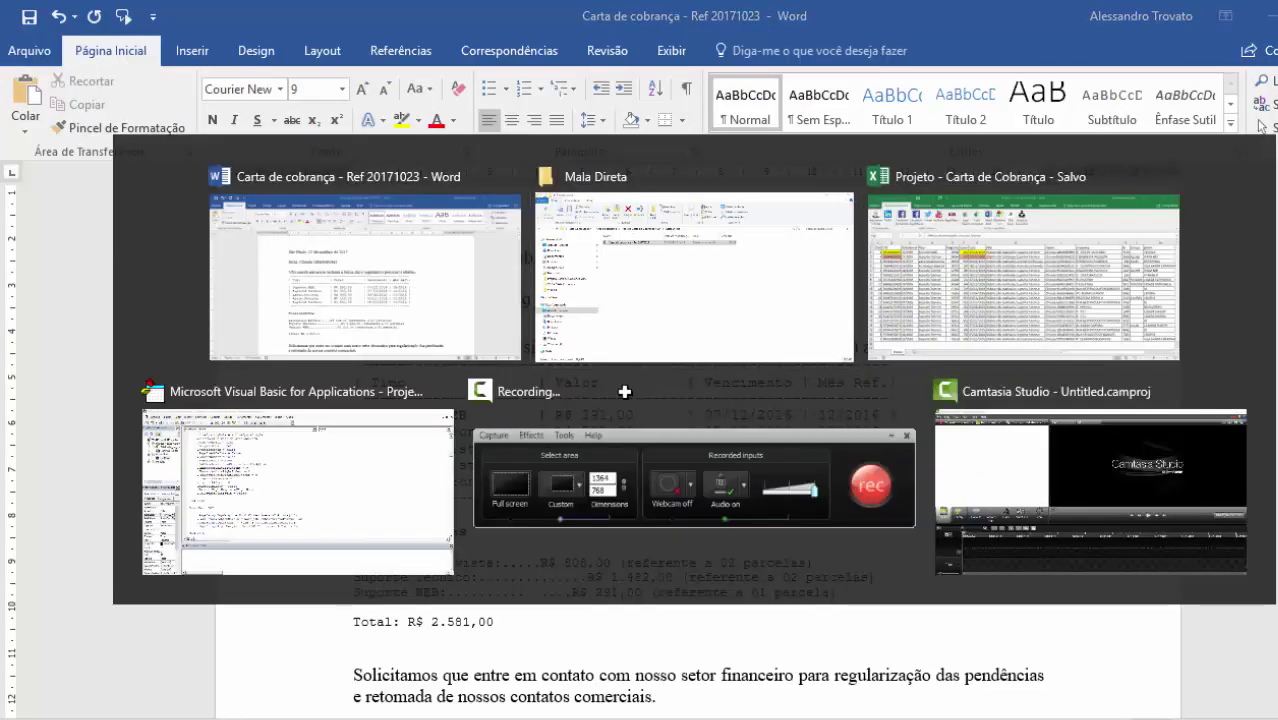
pyautogui.hotkey('alt', 'Tab')
# Open the Gera Cartas button's code with Alt+F11 and scroll down to the table-writing section
pyautogui.hotkey('alt', 'F11')
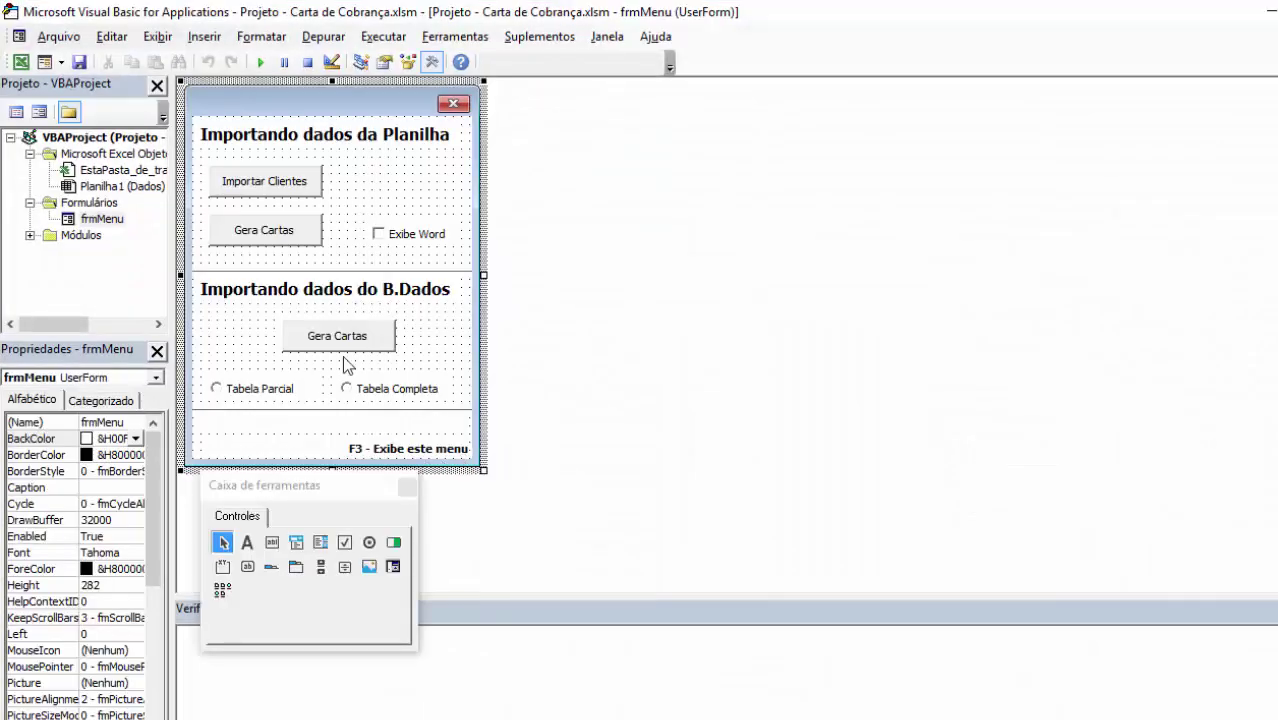
pyautogui.doubleClick(252, 226)
pyautogui.scroll(-9, 551, 401)
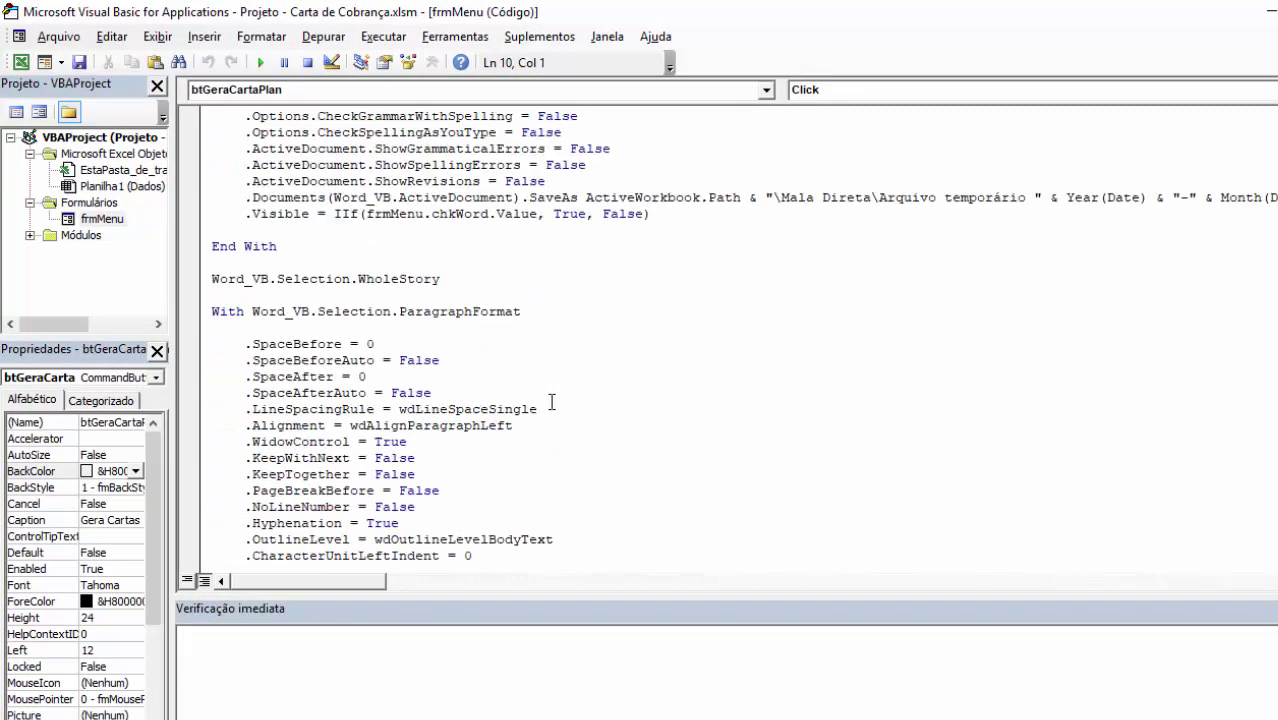
pyautogui.scroll(-9, 551, 401)
pyautogui.scroll(-9, 551, 401)
pyautogui.scroll(-9, 551, 401)
pyautogui.scroll(-5, 551, 401)
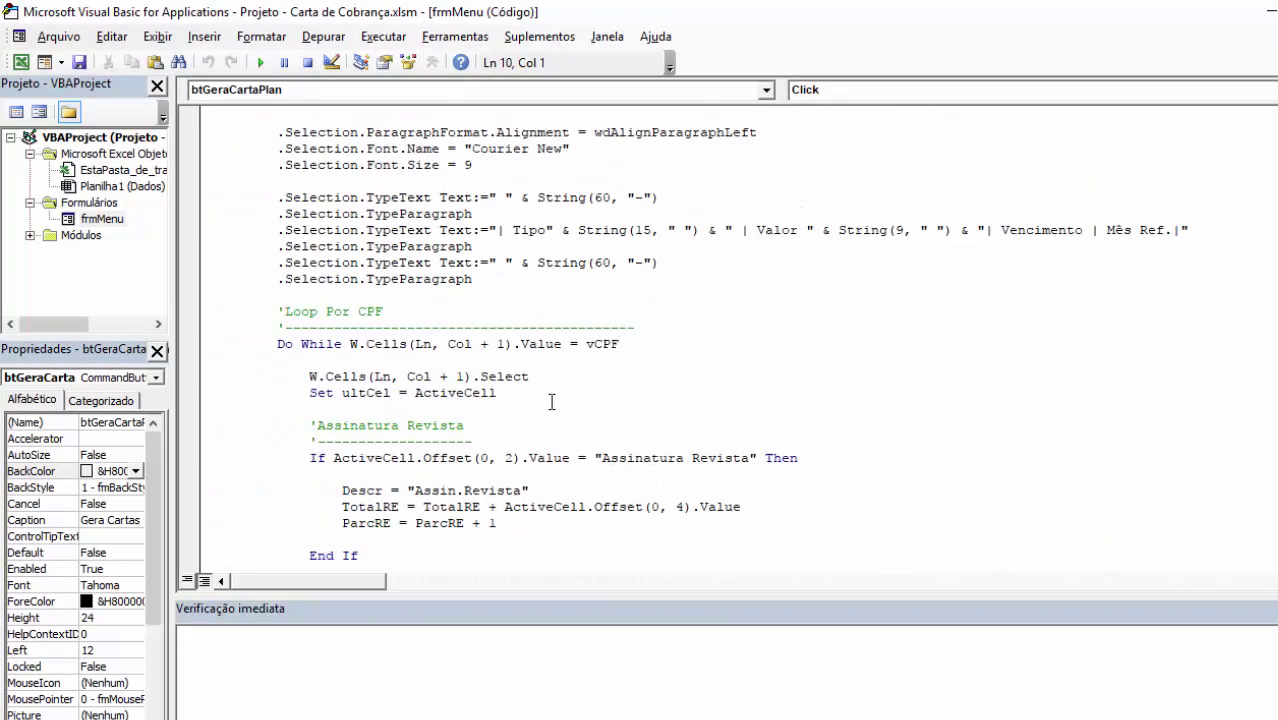
# Locate the Selection.TypeText header line, examining the padding between Tipo and Valor
pyautogui.click(558, 230)
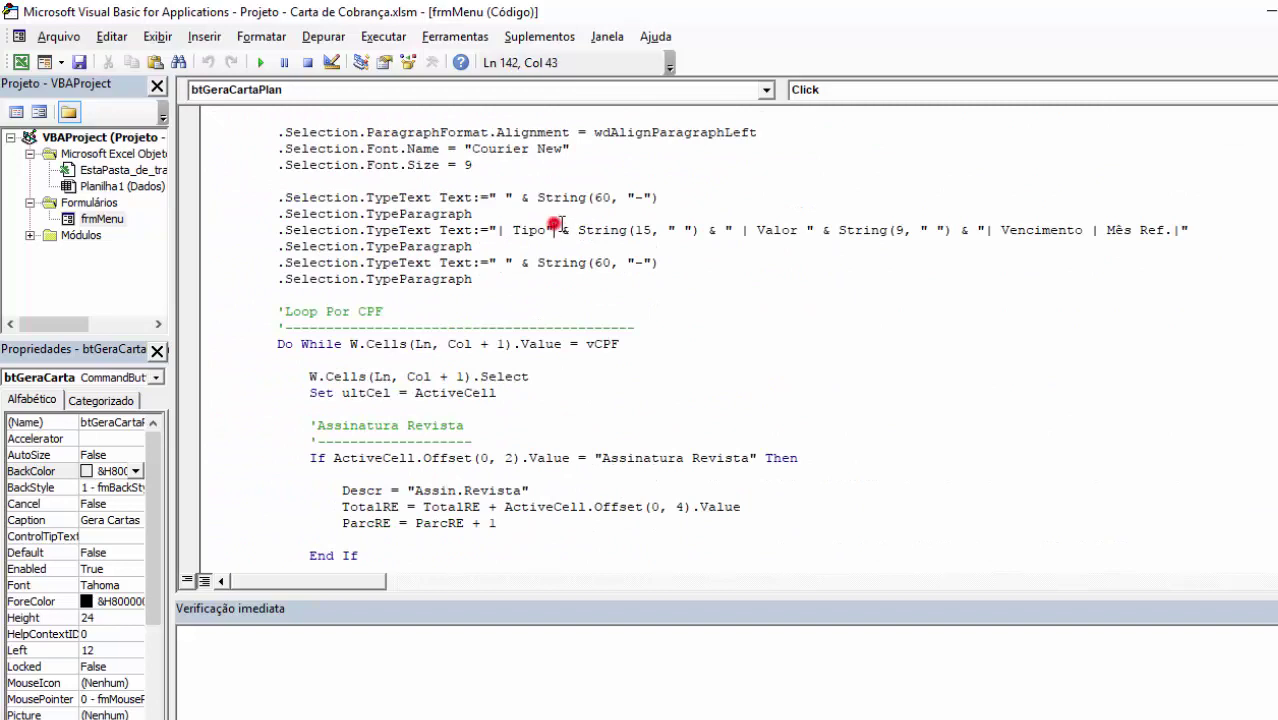
pyautogui.click(641, 230)
pyautogui.click(730, 230)
pyautogui.click(770, 230)
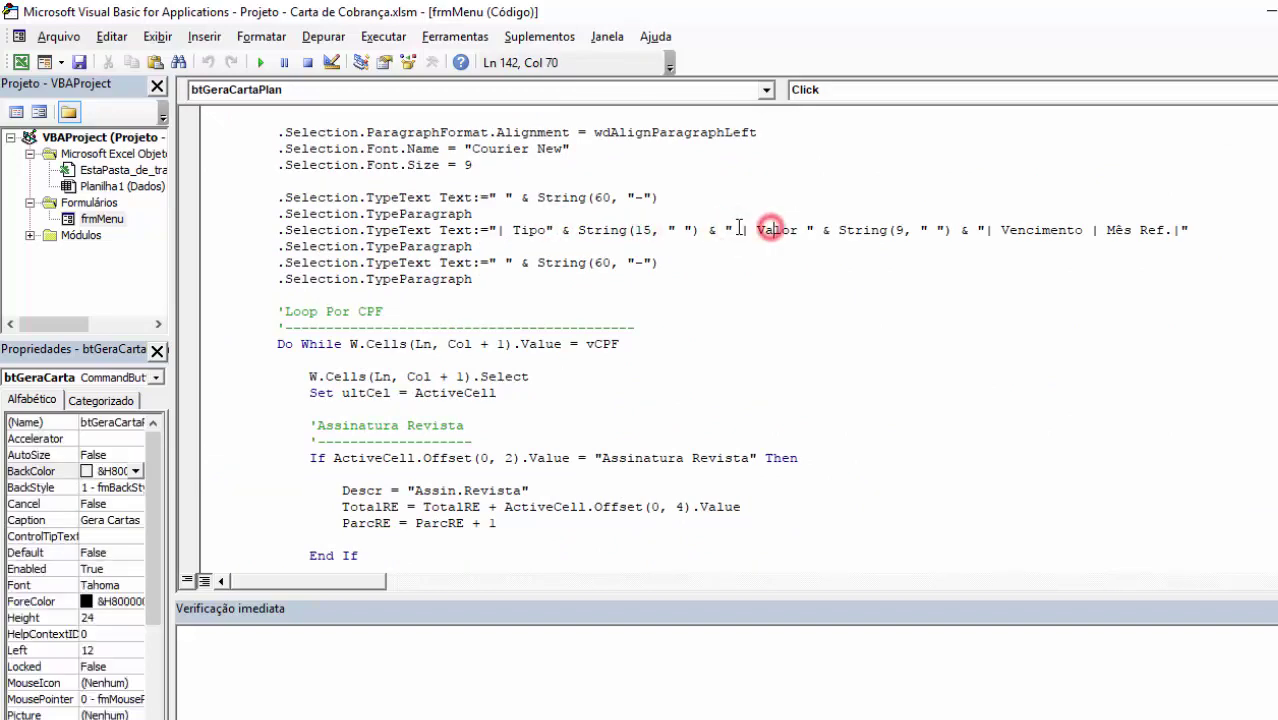
pyautogui.click(737, 230)
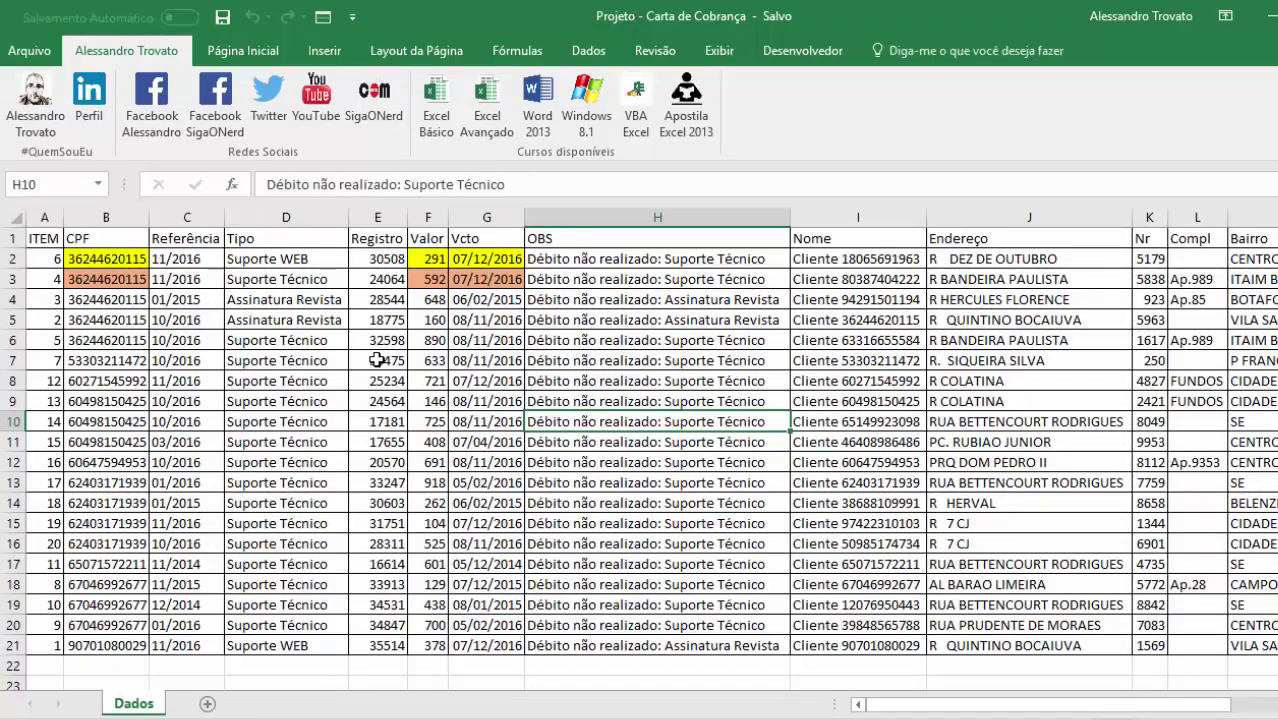
pyautogui.hotkey('alt', 'Tab')
pyautogui.press('Tab')
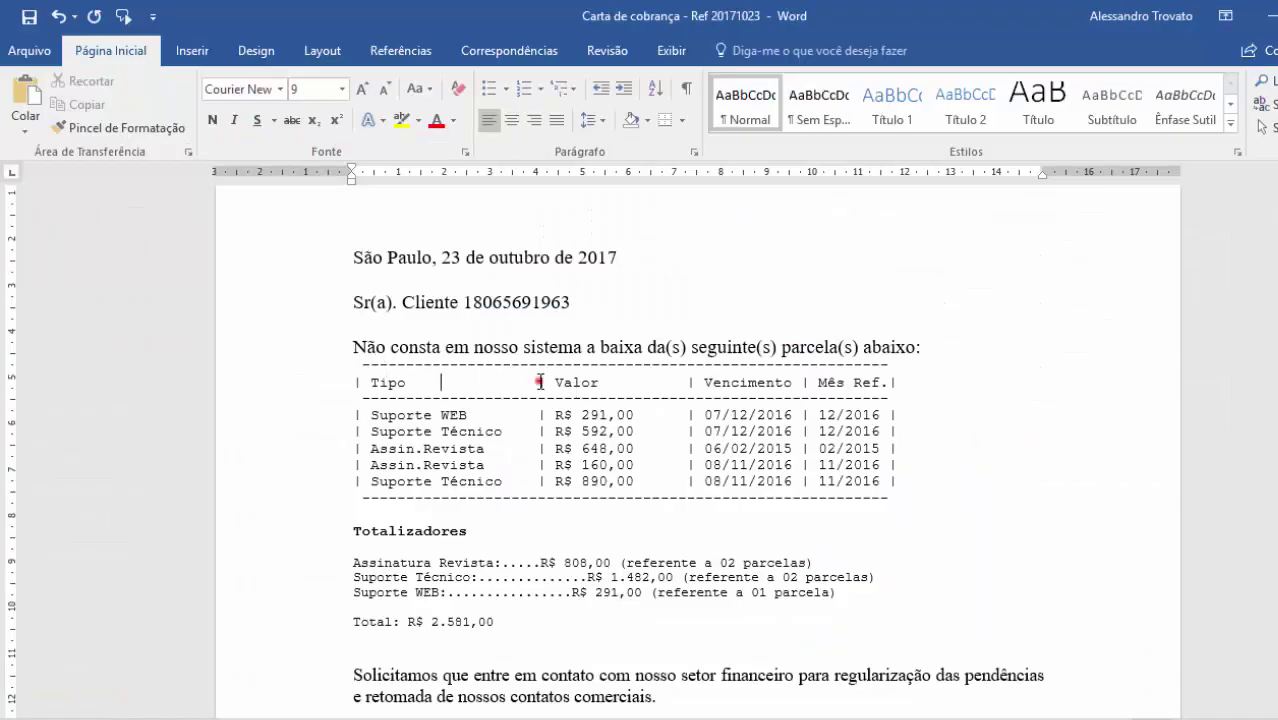
# Compare the dot leaders before R$ 808,00 and R$ 291,00 on the totals lines
pyautogui.click(540, 382)
pyautogui.scroll(-3, 634, 497)
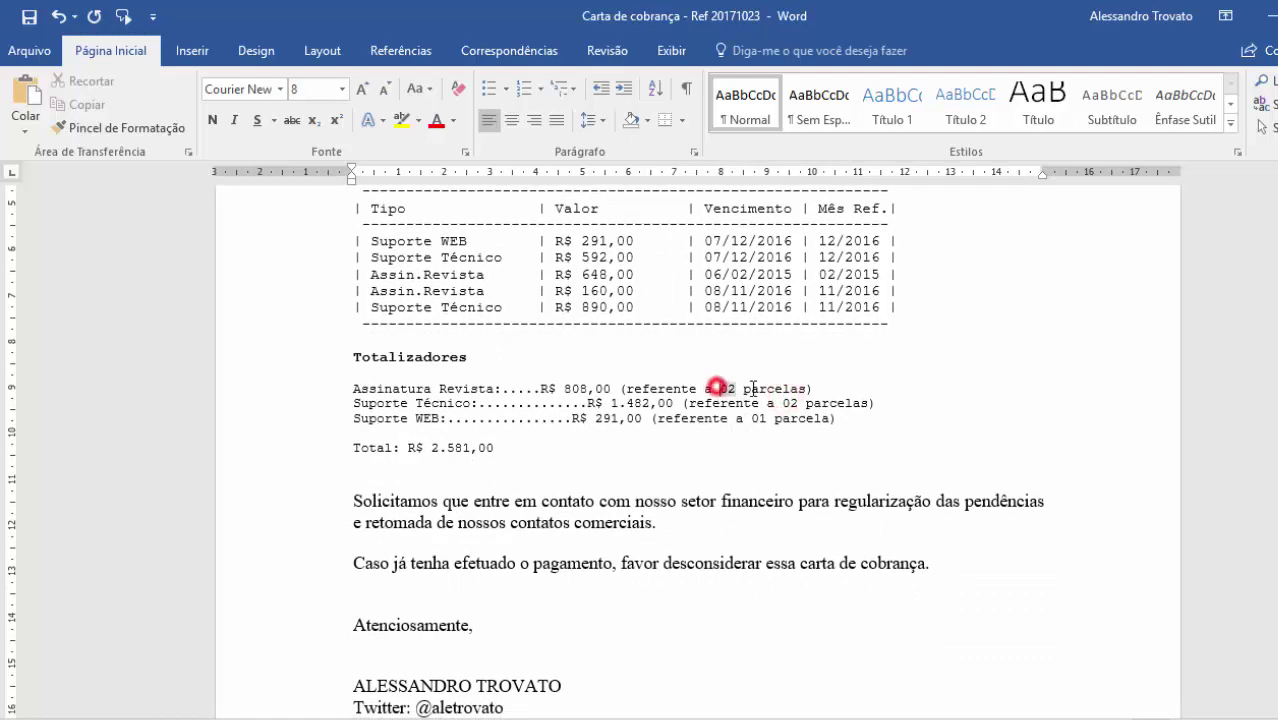
pyautogui.doubleClick(727, 388)
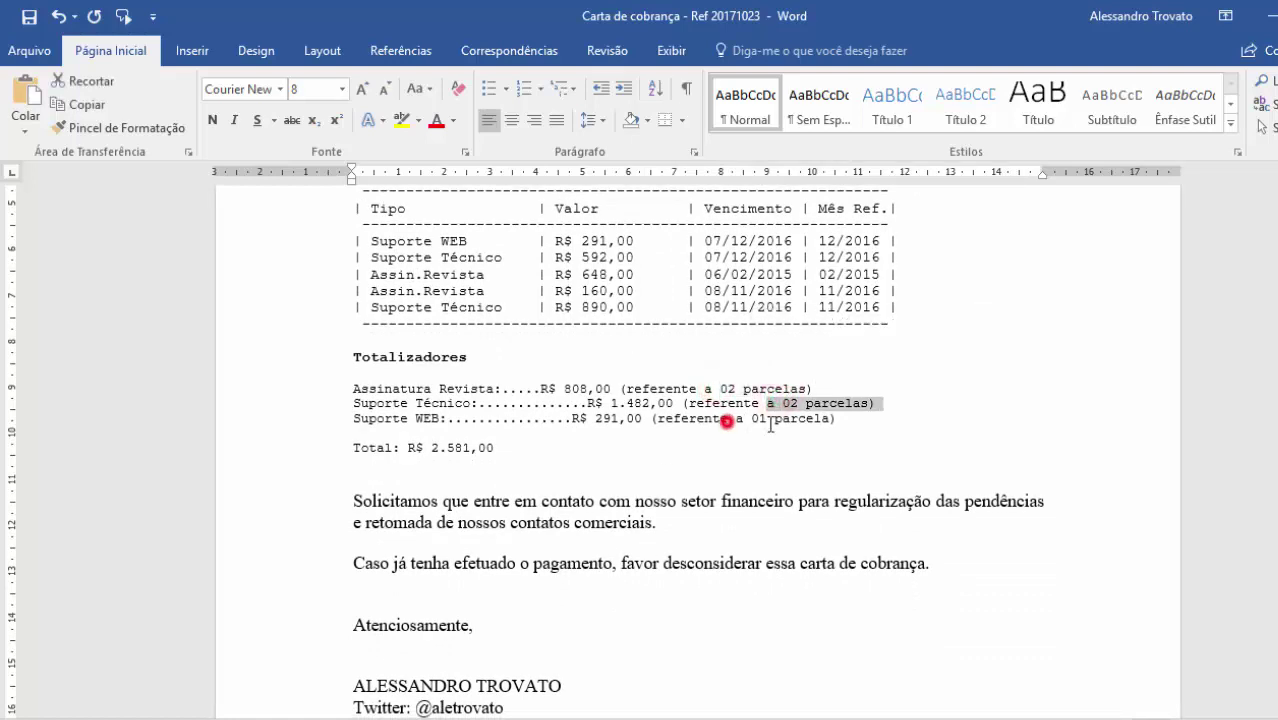
pyautogui.moveTo(830, 418); pyautogui.dragTo(657, 418)
pyautogui.click(617, 420)
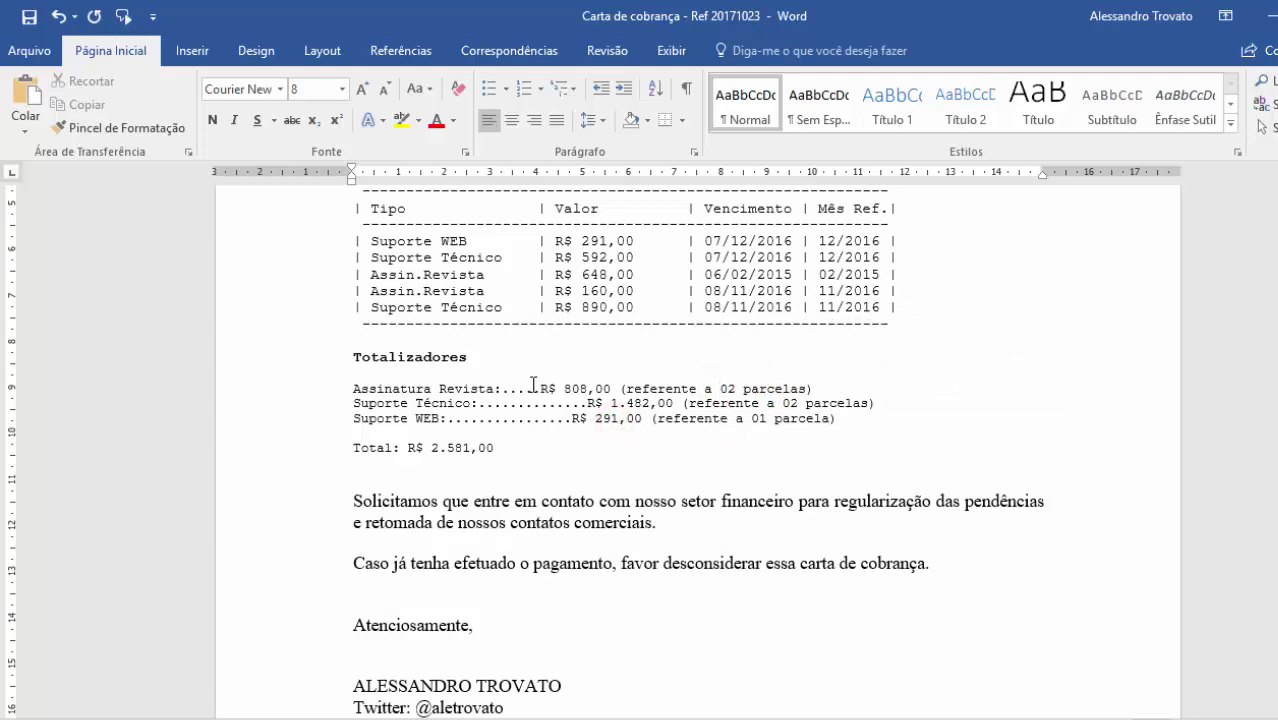
pyautogui.moveTo(534, 386); pyautogui.dragTo(593, 421)
pyautogui.click(639, 420)
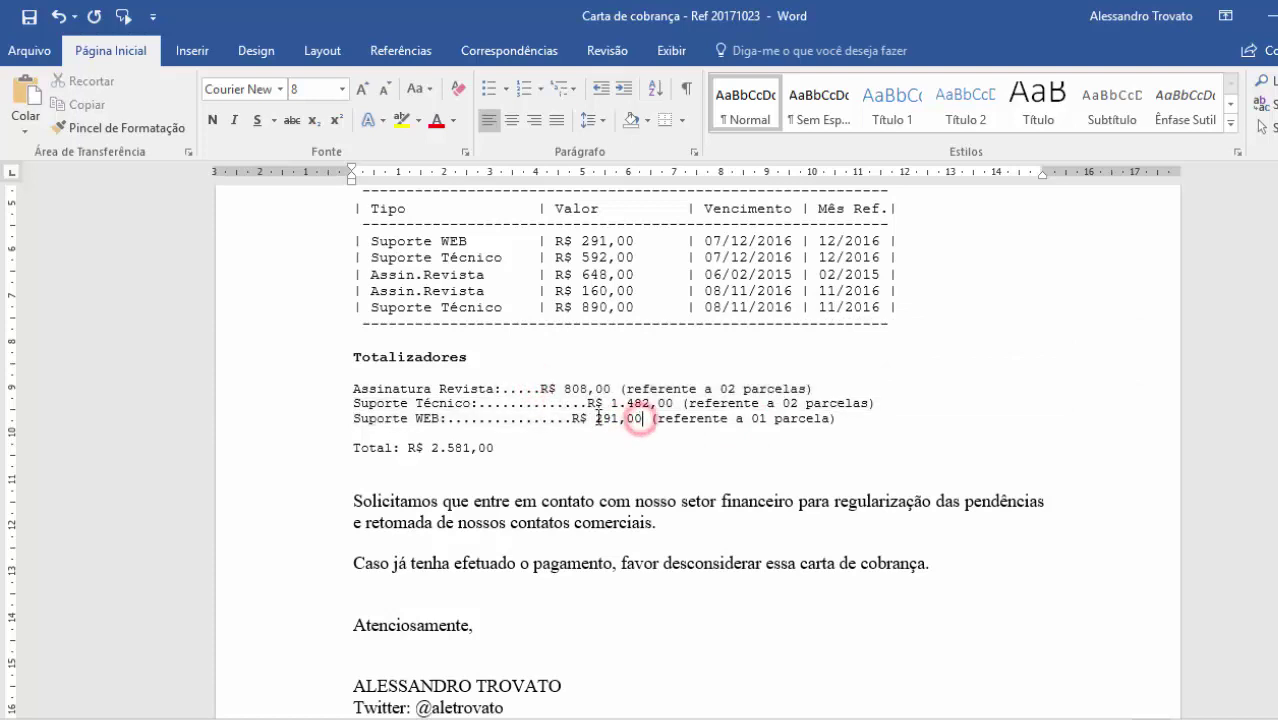
pyautogui.click(542, 388)
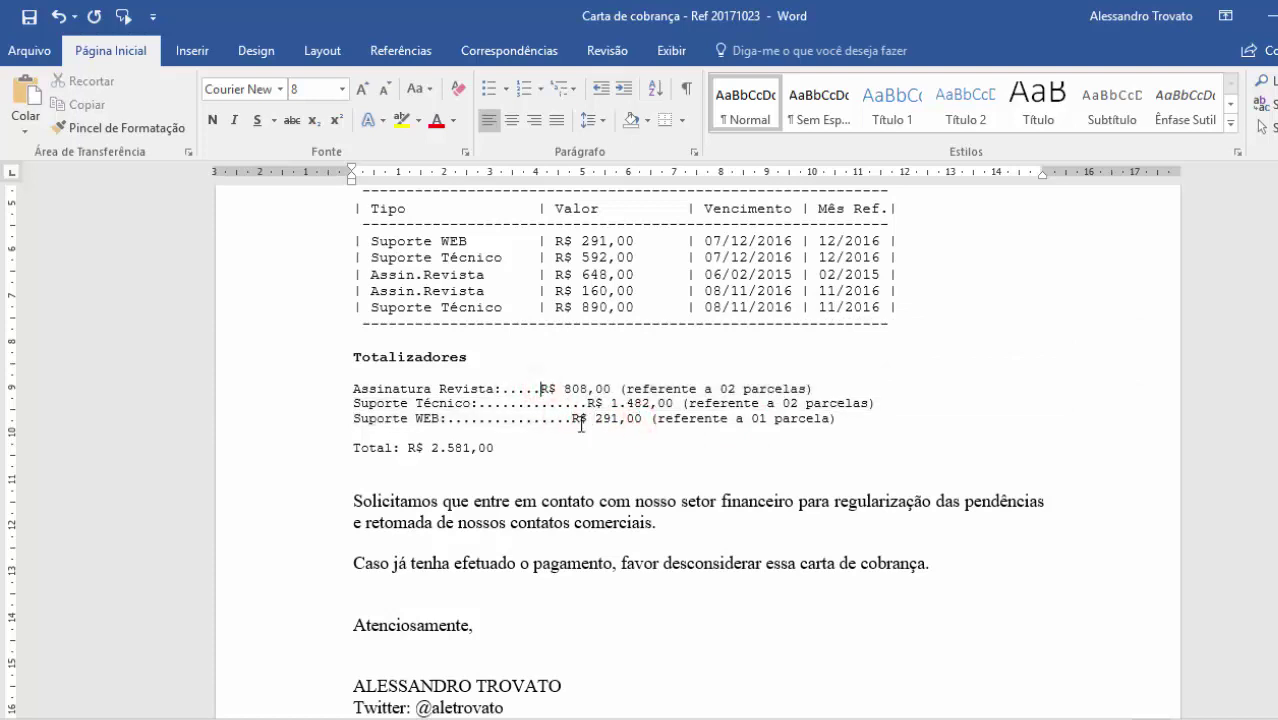
pyautogui.click(568, 418)
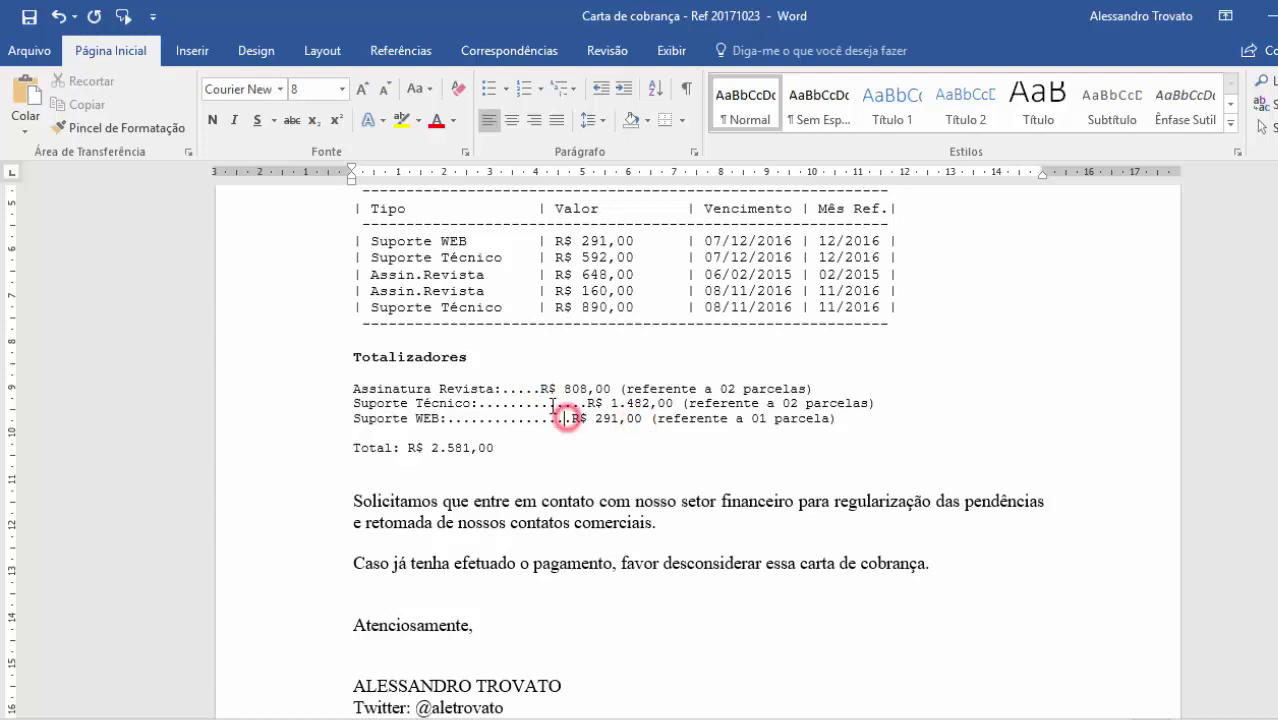
pyautogui.click(542, 388)
# Measure the Assinatura Revista label and add one dot before R$ 808,00
pyautogui.click(354, 391)
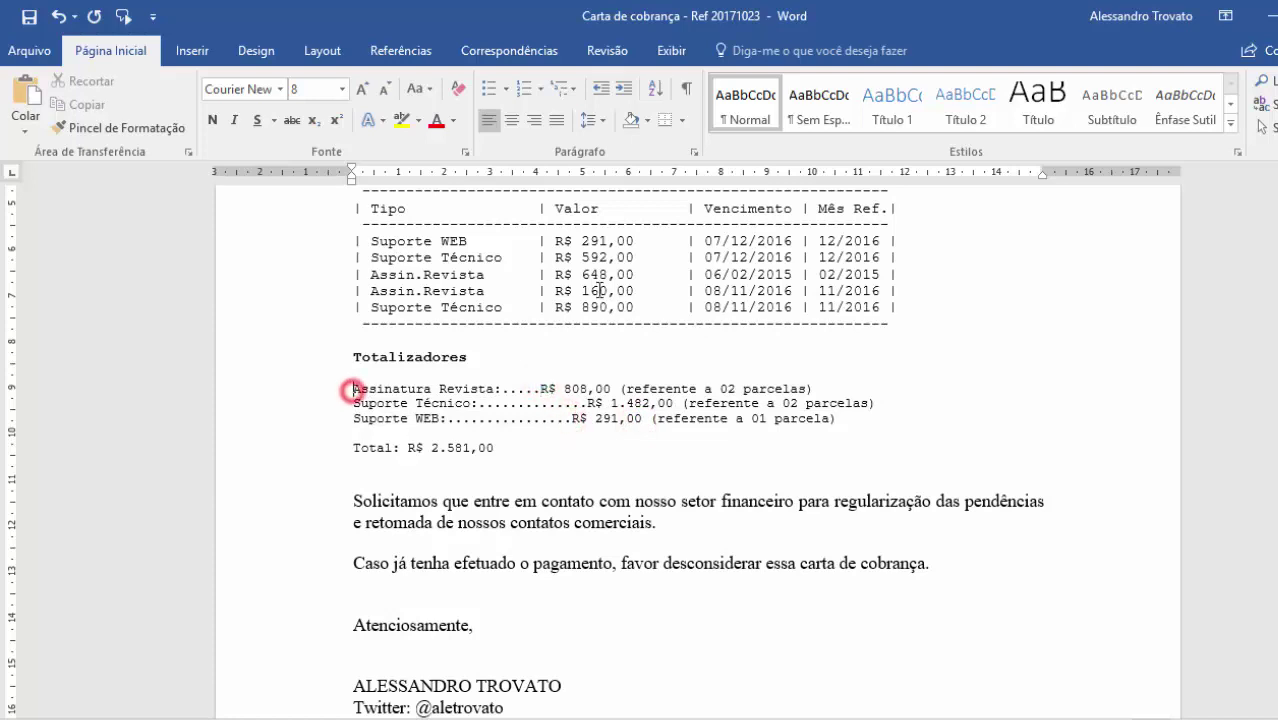
pyautogui.hotkey('shift', 'Right')
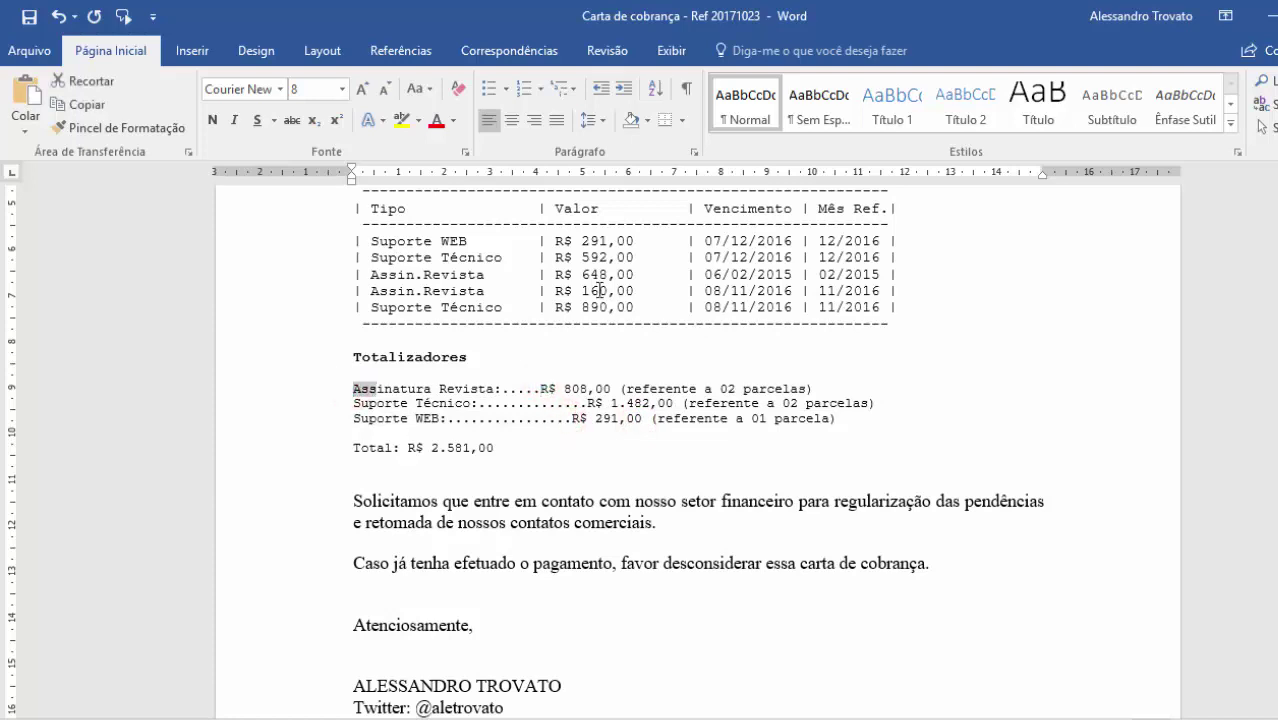
pyautogui.hotkey('shift', 'Right')
pyautogui.hotkey('shift', 'Right')
pyautogui.hotkey('shift', 'Right')
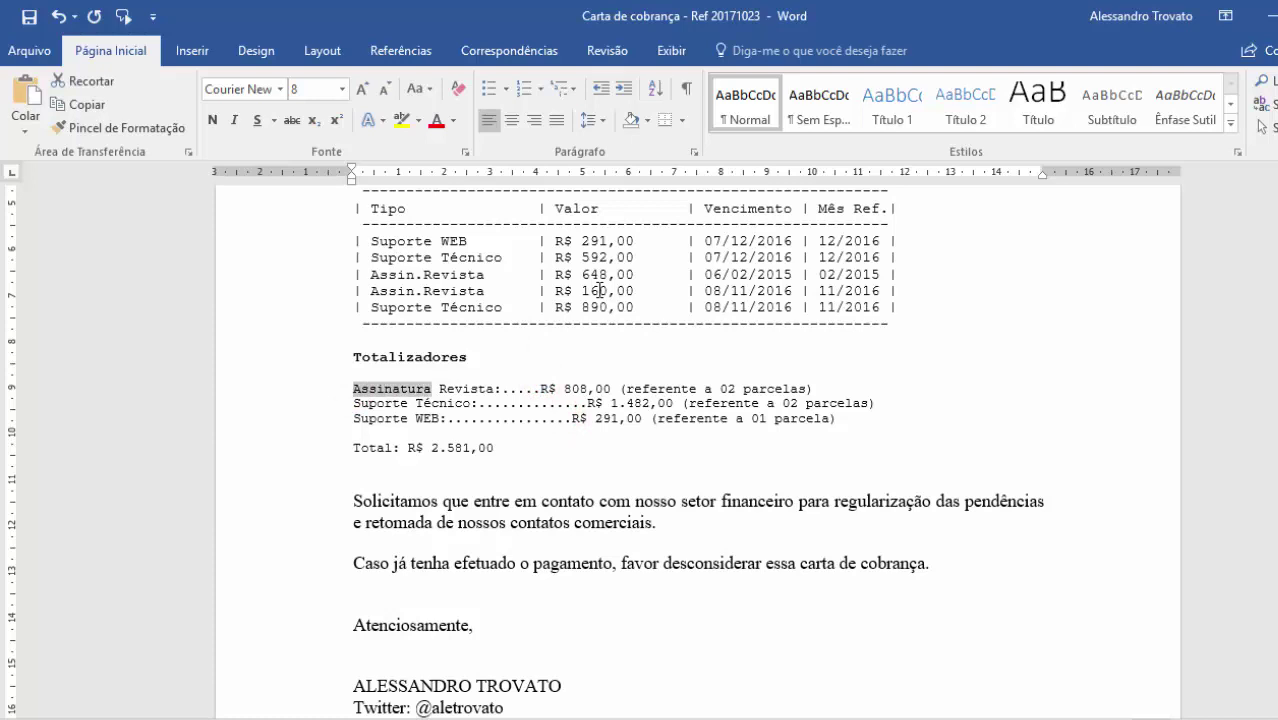
pyautogui.hotkey('shift', 'Right')
pyautogui.hotkey('shift', 'Right')
pyautogui.hotkey('shift', 'Right')
pyautogui.hotkey('shift', 'Right')
pyautogui.hotkey('shift', 'Right')
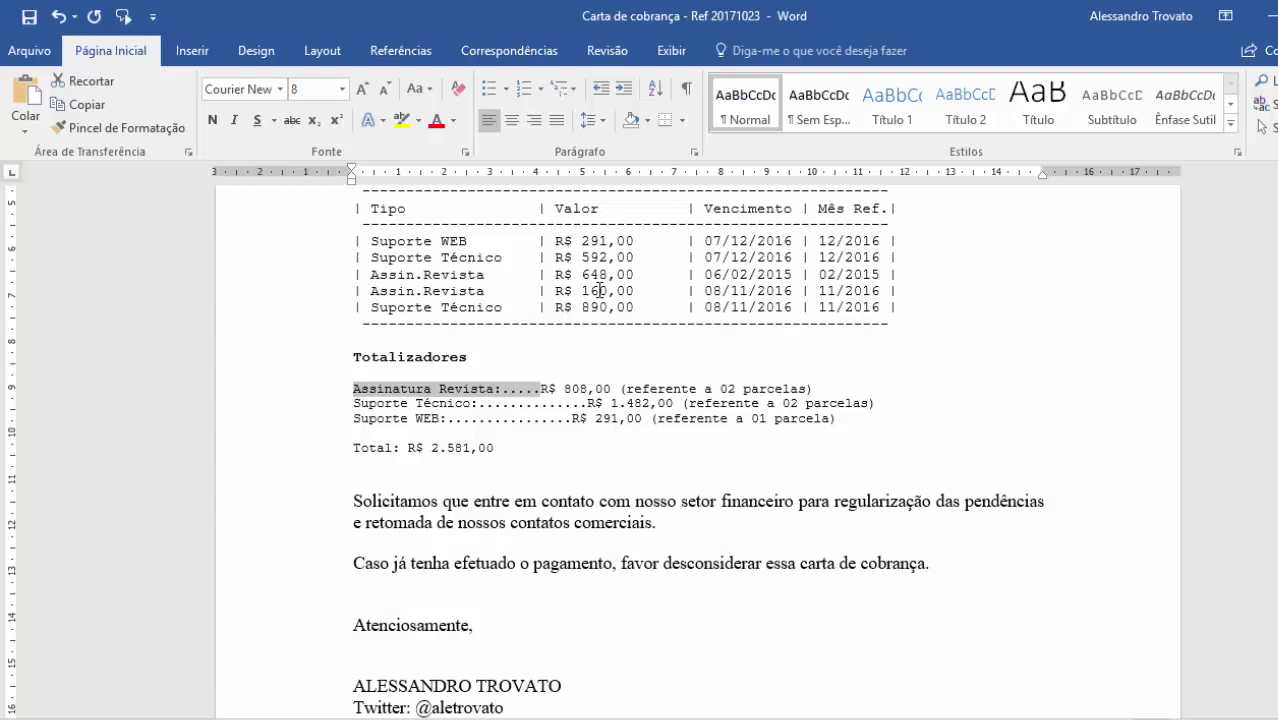
pyautogui.hotkey('shift', 'Down')
pyautogui.hotkey('shift', 'Down')
pyautogui.press('Left')
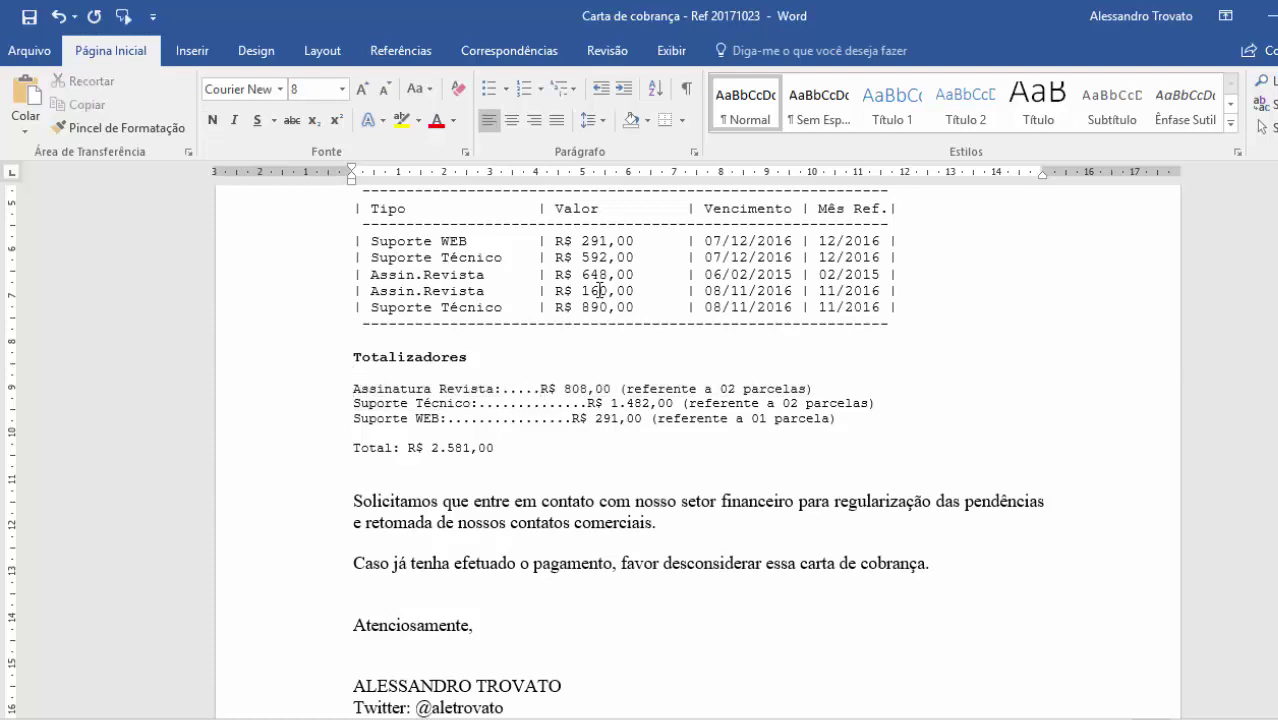
pyautogui.write('.')
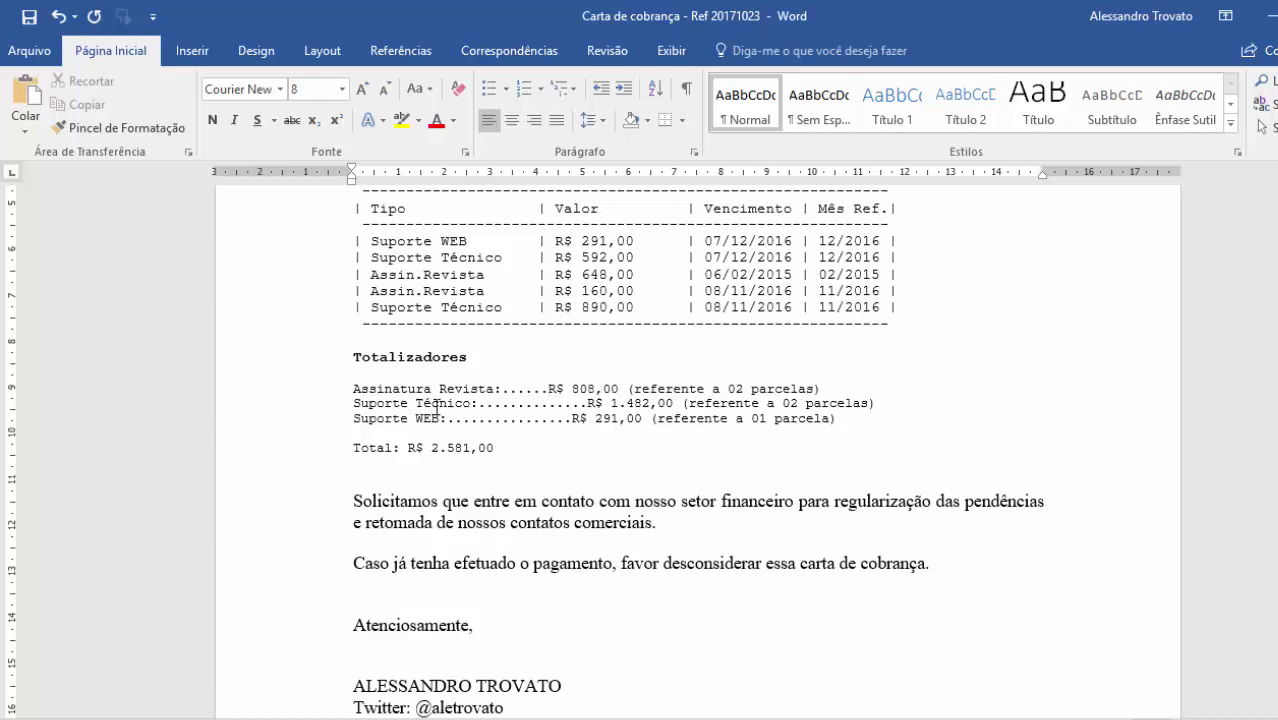
pyautogui.hotkey('alt', 'Tab')
pyautogui.hotkey('alt', 'Tab')
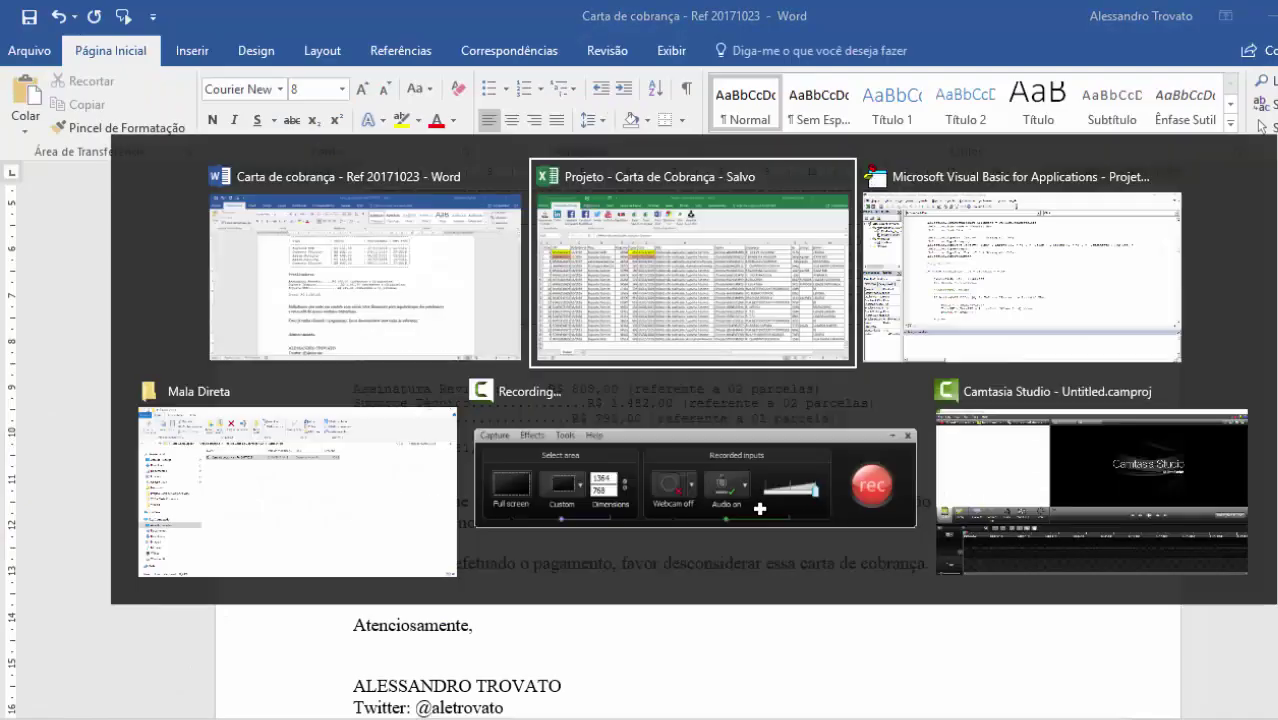
# Find the Assinatura Revista line in the macro and start editing its dot leader
pyautogui.press('Tab')
pyautogui.scroll(-1, 676, 489)
pyautogui.scroll(-5, 676, 489)
pyautogui.scroll(-7, 676, 489)
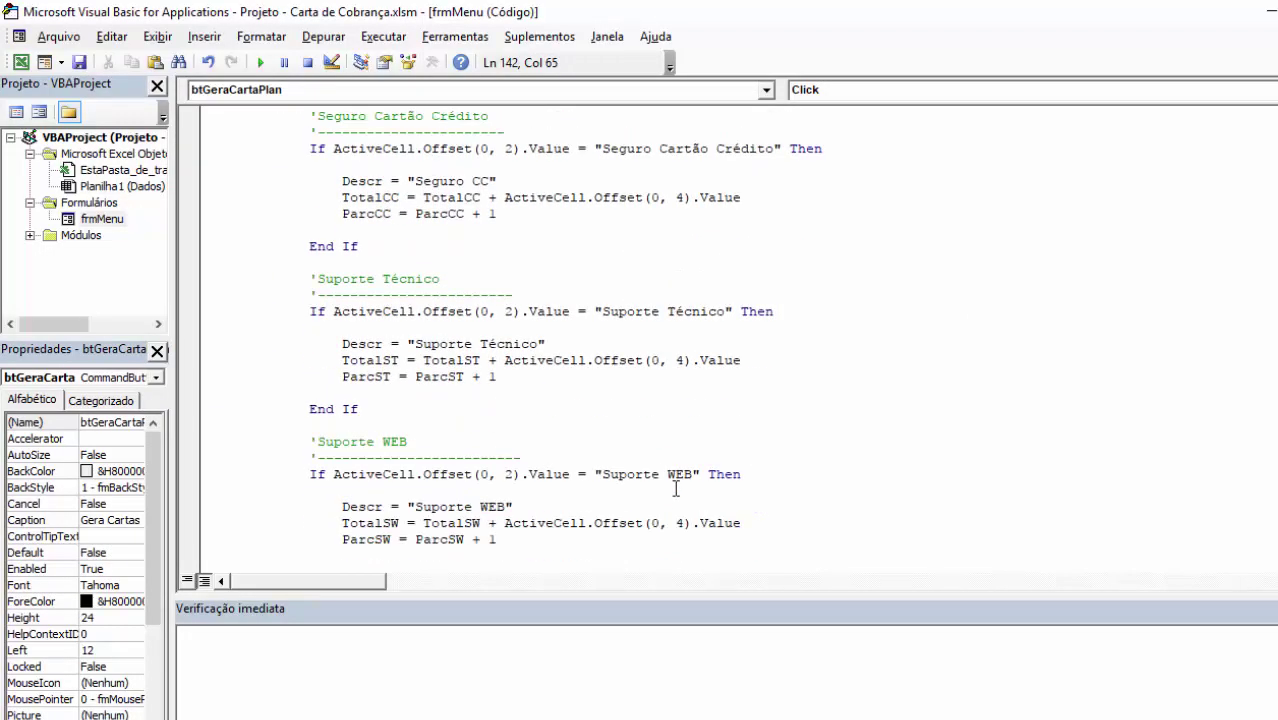
pyautogui.scroll(-6, 676, 488)
pyautogui.scroll(-1, 676, 487)
pyautogui.scroll(-3, 650, 430)
pyautogui.scroll(-1, 725, 423)
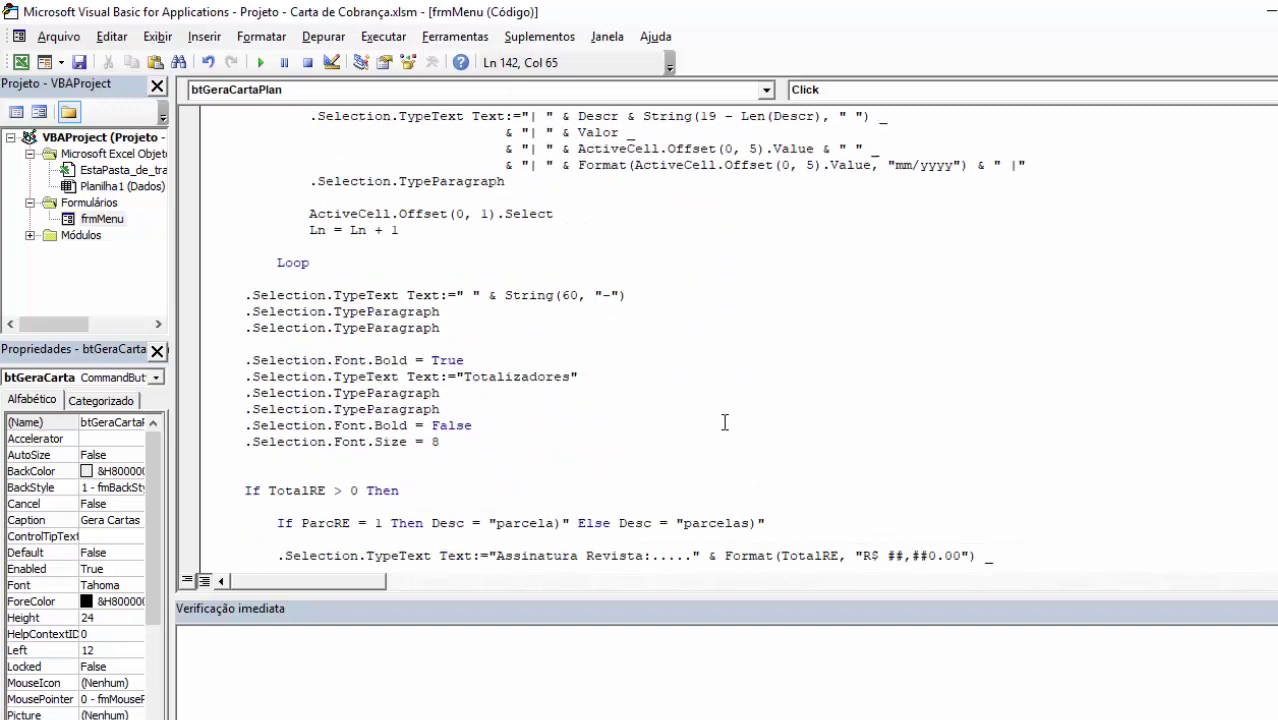
pyautogui.scroll(-4, 725, 423)
pyautogui.scroll(-1, 725, 423)
pyautogui.click(617, 297)
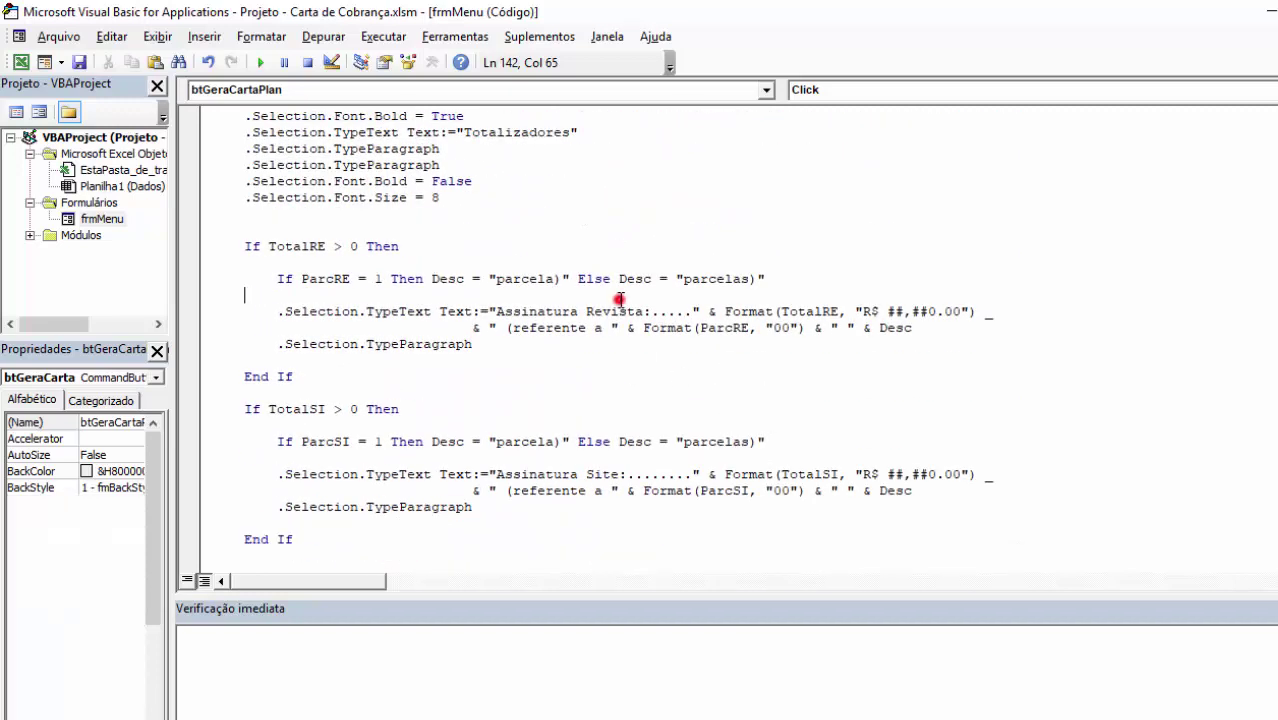
pyautogui.click(497, 311)
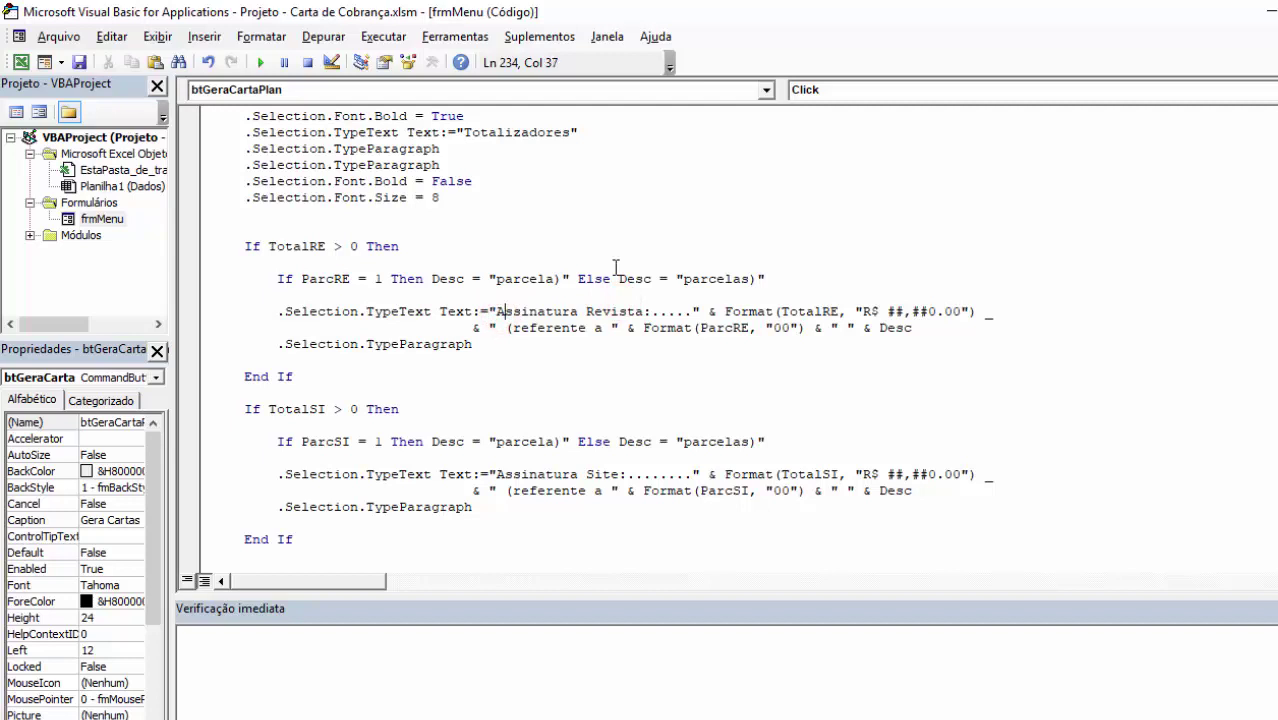
pyautogui.write('.')
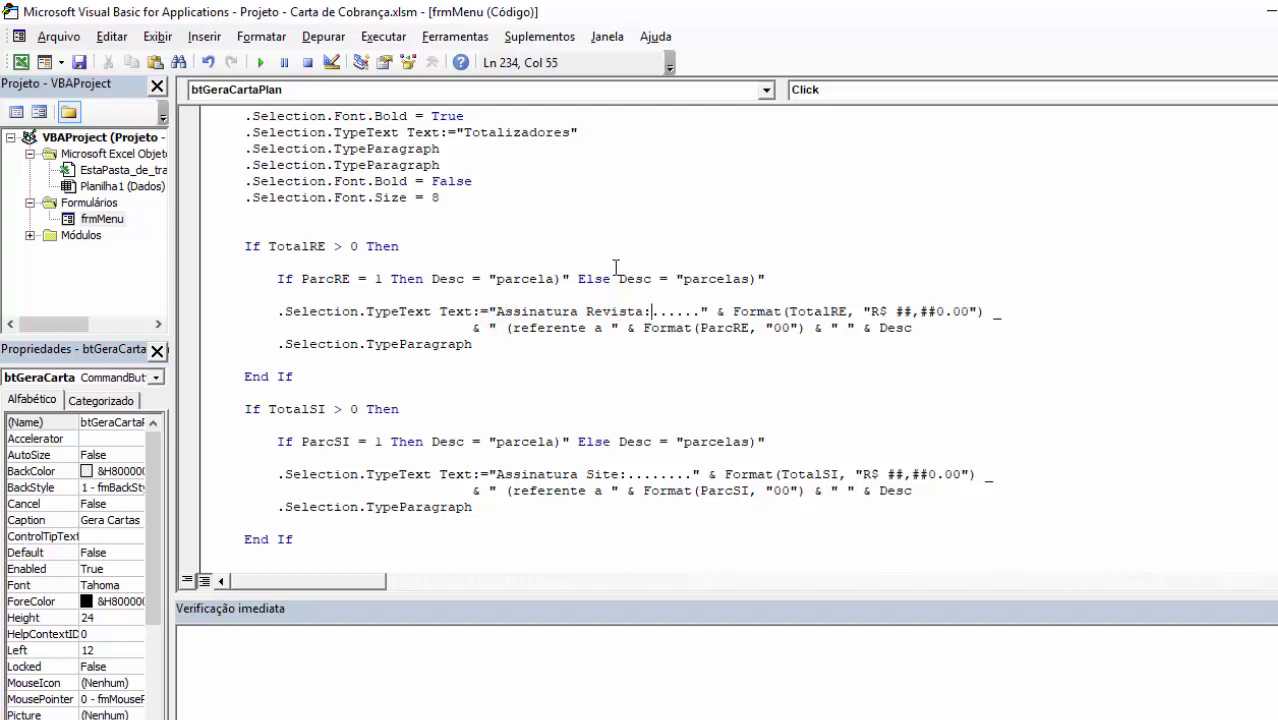
pyautogui.hotkey('shift', 'Right')
pyautogui.hotkey('shift', 'Right')
pyautogui.hotkey('shift', 'Right')
pyautogui.hotkey('shift', 'Right')
pyautogui.hotkey('shift', 'Right')
pyautogui.hotkey('shift', 'Right')
pyautogui.hotkey('shift', 'Right')
pyautogui.hotkey('shift', 'Right')
pyautogui.hotkey('shift', 'Right')
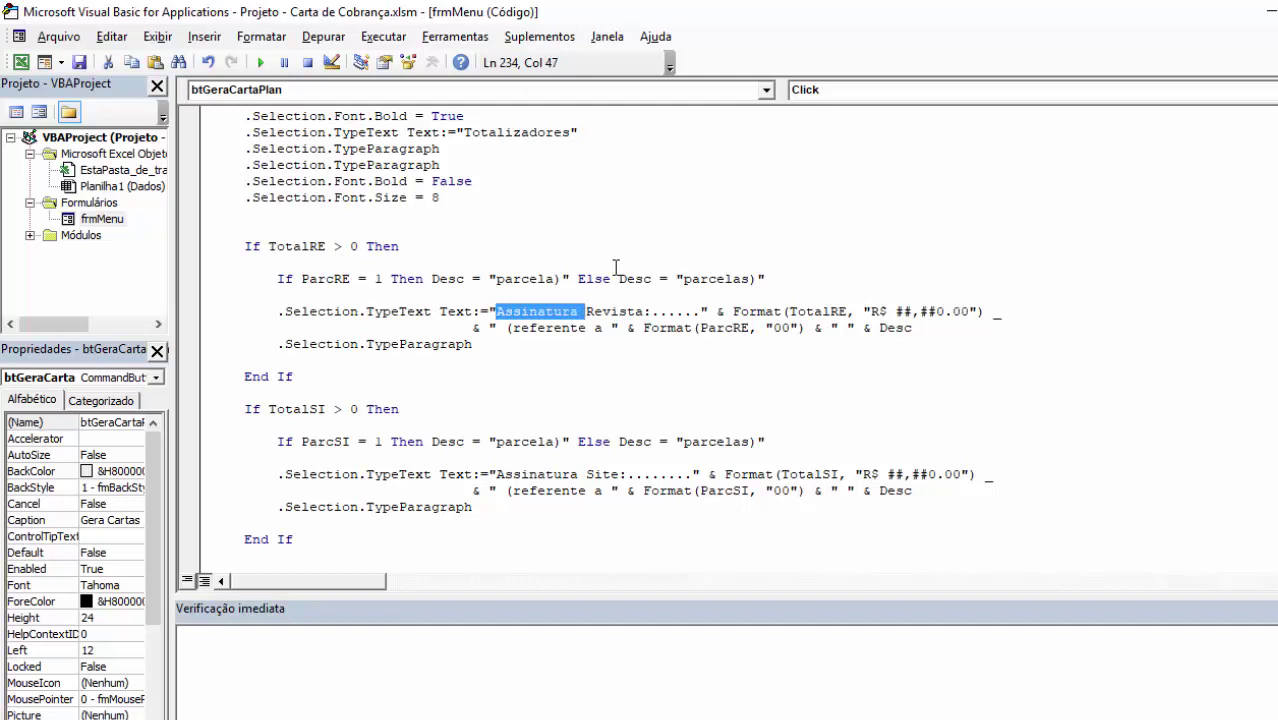
pyautogui.hotkey('shift', 'Right')
pyautogui.hotkey('shift', 'Right')
pyautogui.hotkey('shift', 'Right')
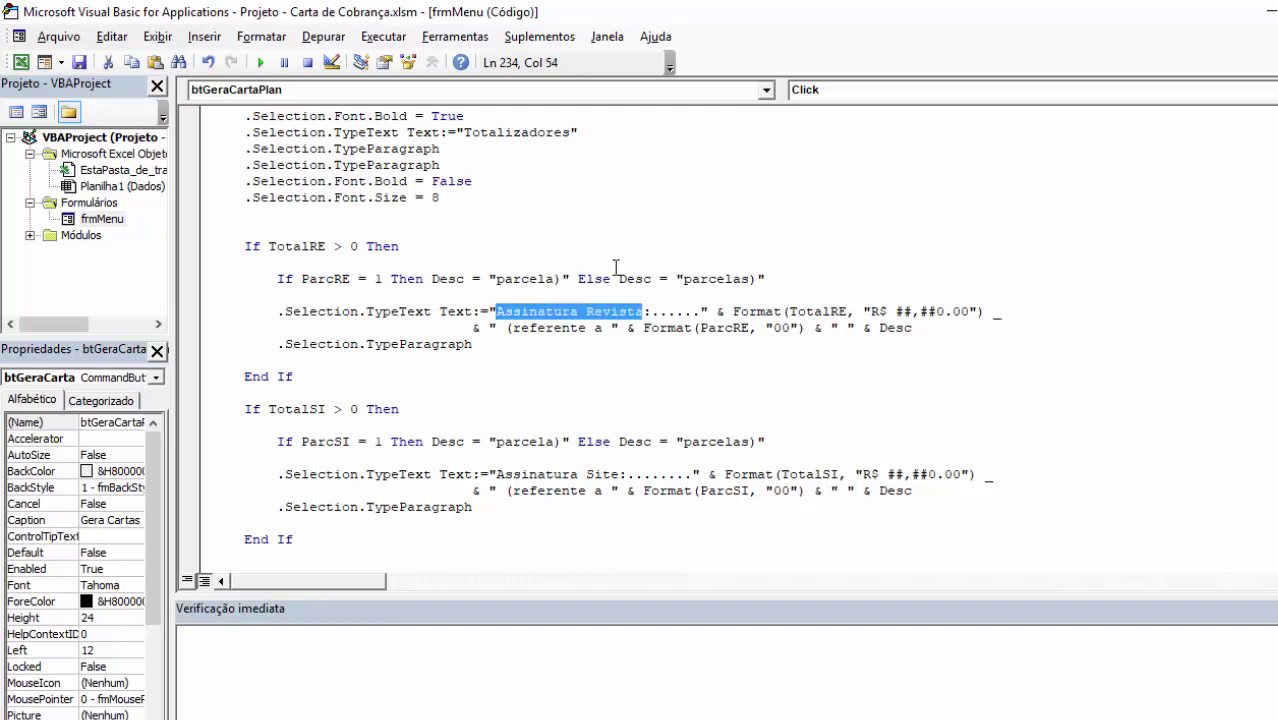
pyautogui.hotkey('shift', 'Right')
pyautogui.hotkey('shift', 'Right')
pyautogui.hotkey('shift', 'Right')
pyautogui.hotkey('shift', 'Right')
pyautogui.hotkey('shift', 'Right')
pyautogui.hotkey('shift', 'Right')
pyautogui.press('Right')
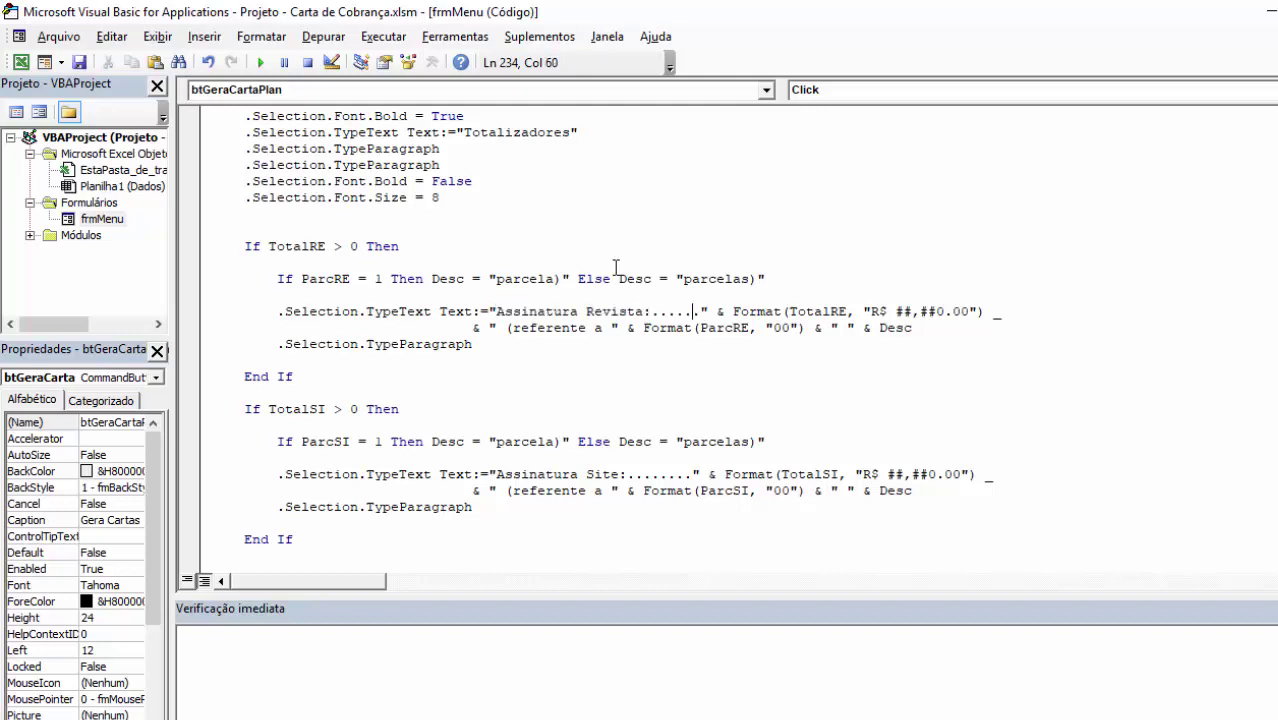
# Check the dot alignment in the Word letter, then add one dot to the Assinatura Revista leader
pyautogui.hotkey('alt', 'Tab')
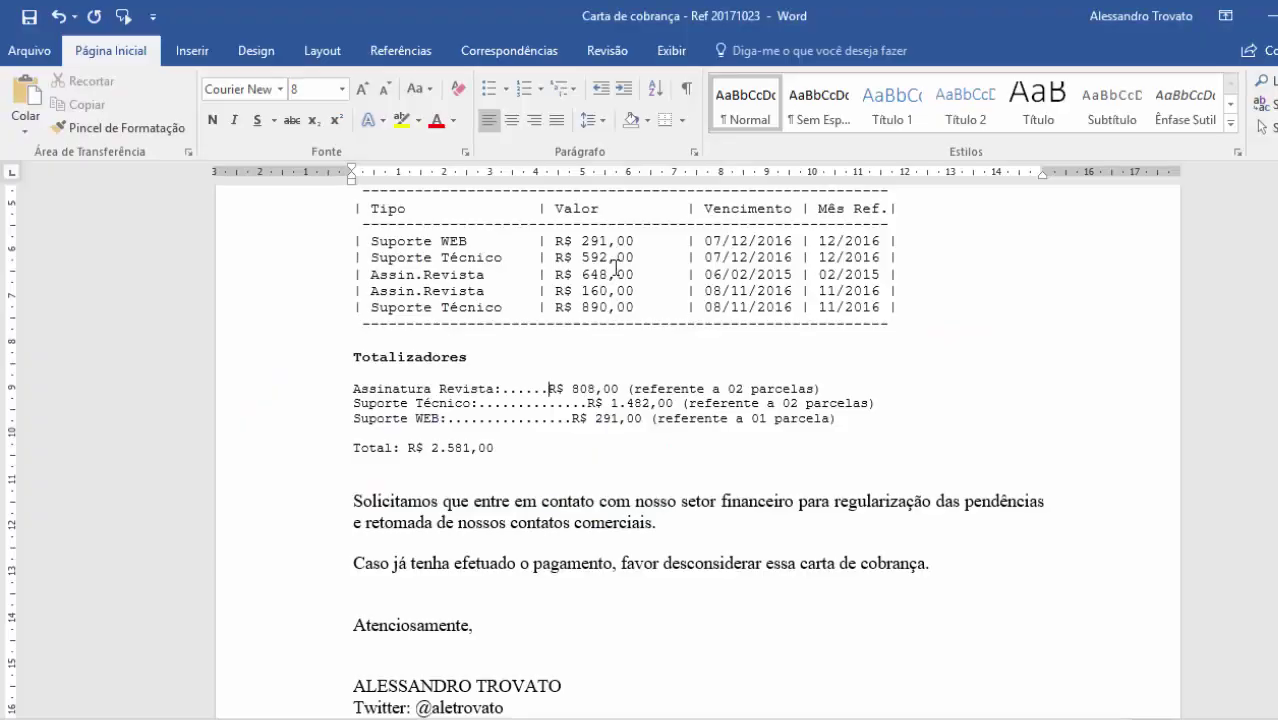
pyautogui.hotkey('alt', 'Tab')
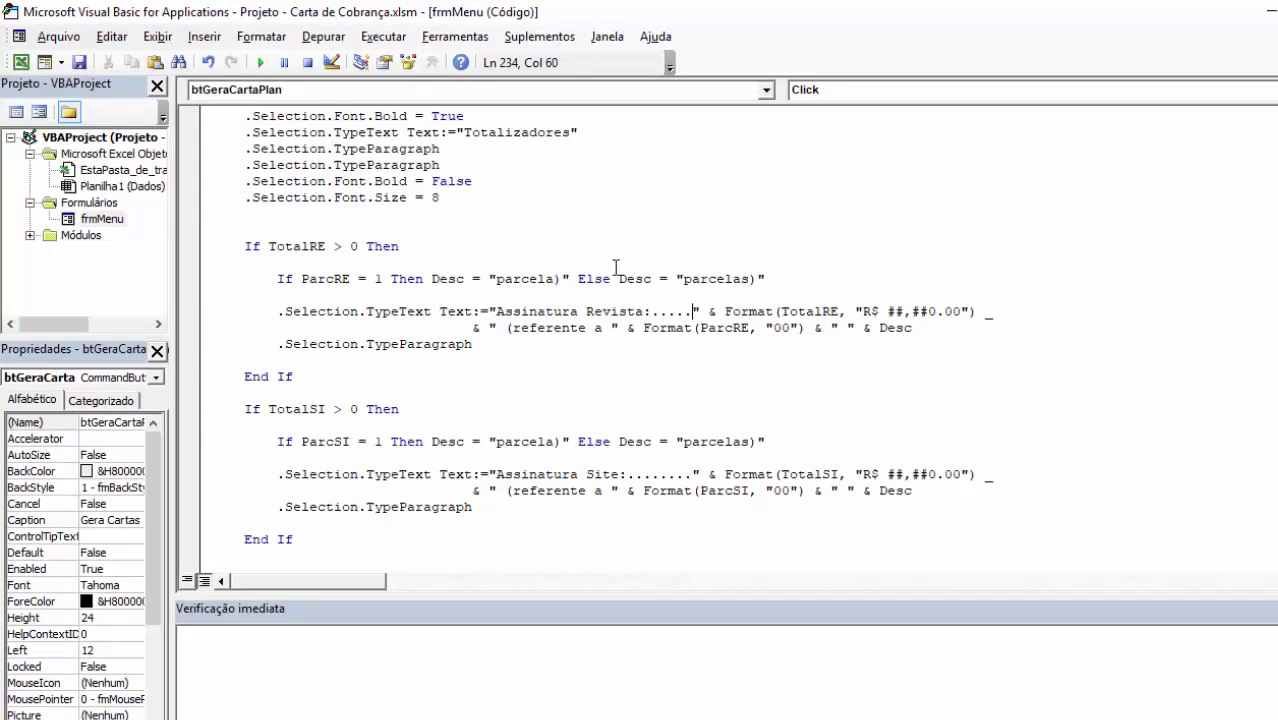
pyautogui.hotkey('alt', 'Tab')
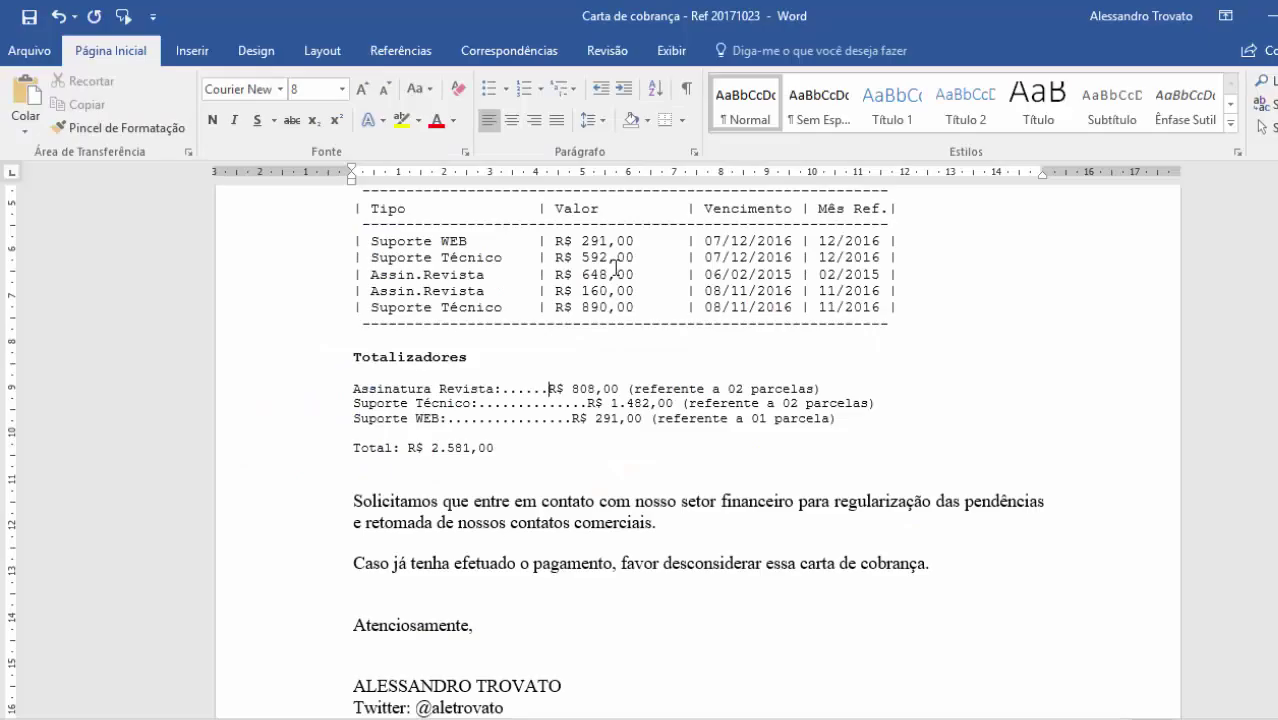
pyautogui.hotkey('alt', 'Tab')
pyautogui.hotkey('shift', 'Left')
pyautogui.hotkey('shift', 'Left')
pyautogui.hotkey('shift', 'Left')
pyautogui.hotkey('shift', 'Left')
pyautogui.hotkey('shift', 'Left')
pyautogui.hotkey('shift', 'Left')
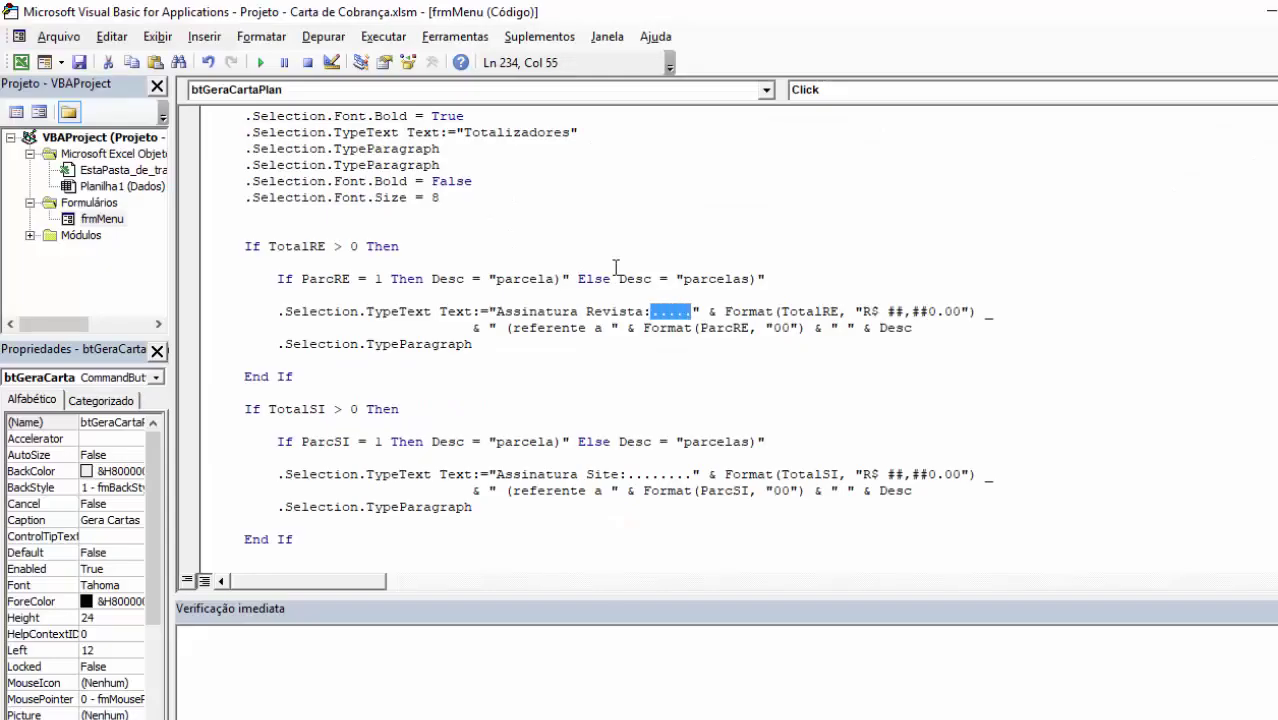
pyautogui.hotkey('shift', 'Left')
pyautogui.hotkey('shift', 'Left')
pyautogui.hotkey('shift', 'Left')
pyautogui.hotkey('shift', 'Left')
pyautogui.hotkey('shift', 'Left')
pyautogui.hotkey('shift', 'Left')
pyautogui.hotkey('shift', 'Left')
pyautogui.hotkey('shift', 'Left')
pyautogui.hotkey('shift', 'Left')
pyautogui.hotkey('shift', 'Left')
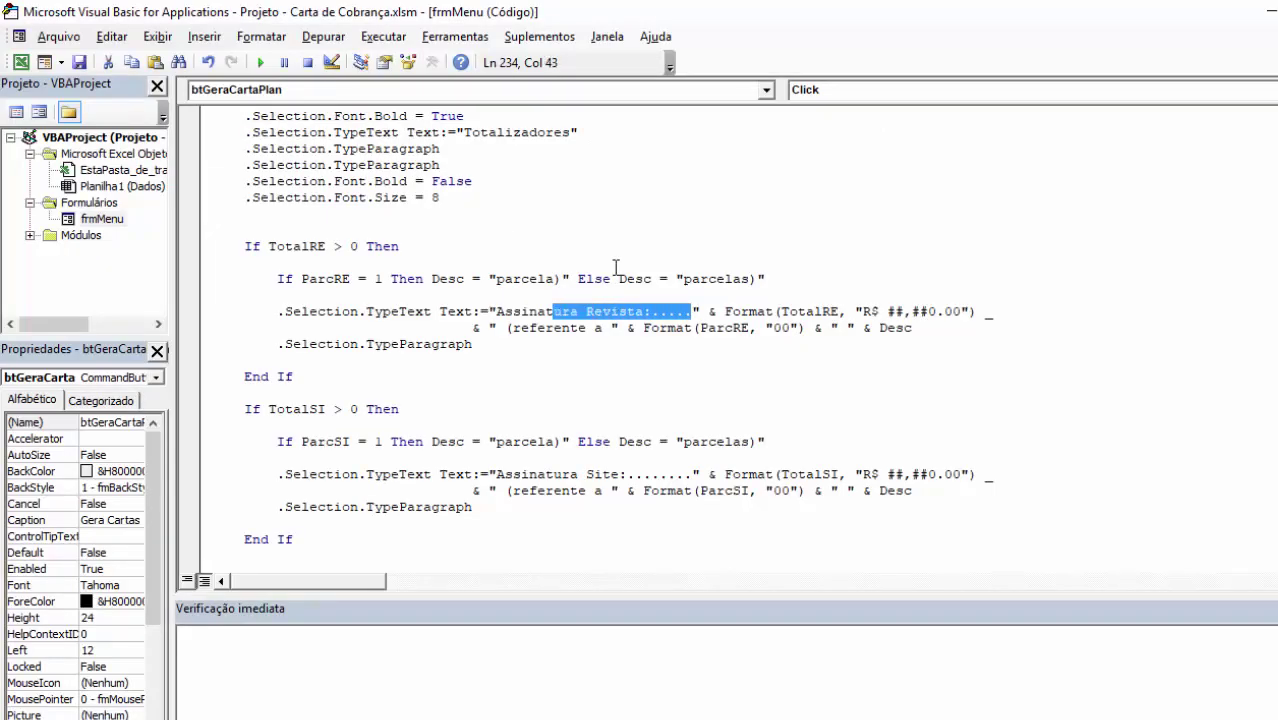
pyautogui.hotkey('shift', 'Left')
pyautogui.hotkey('shift', 'Left')
pyautogui.hotkey('shift', 'Left')
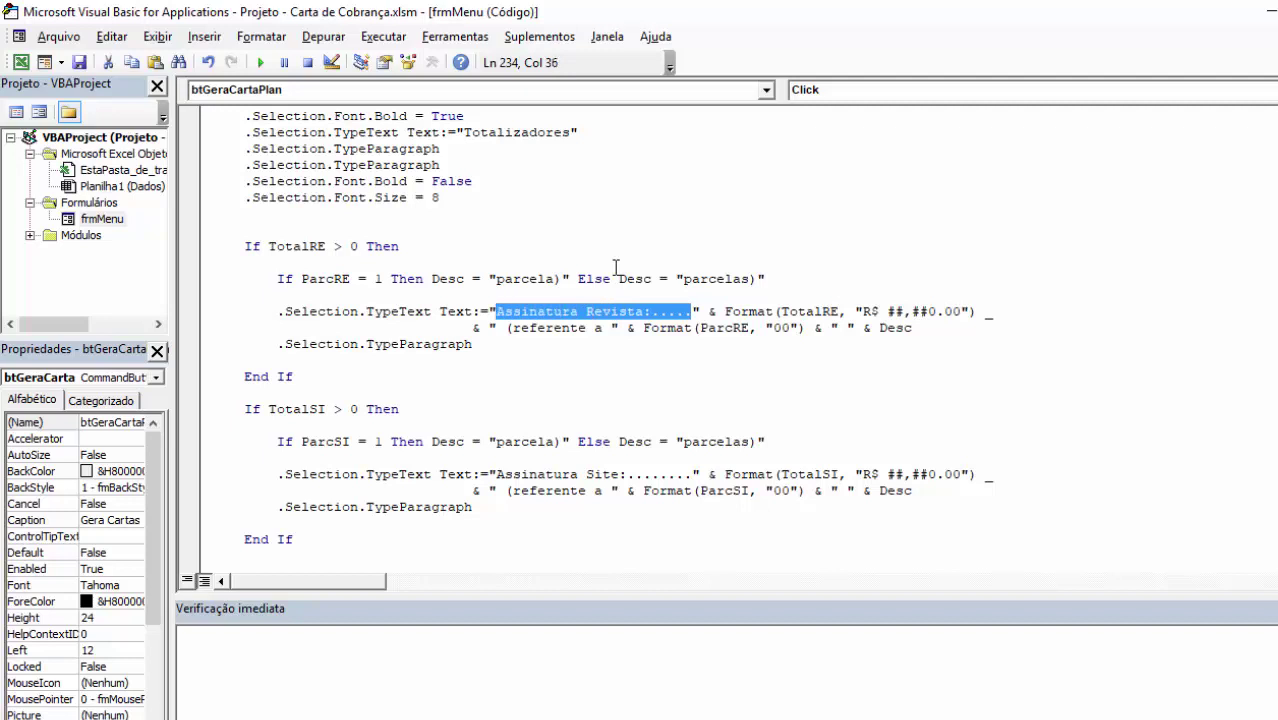
pyautogui.press('Left')
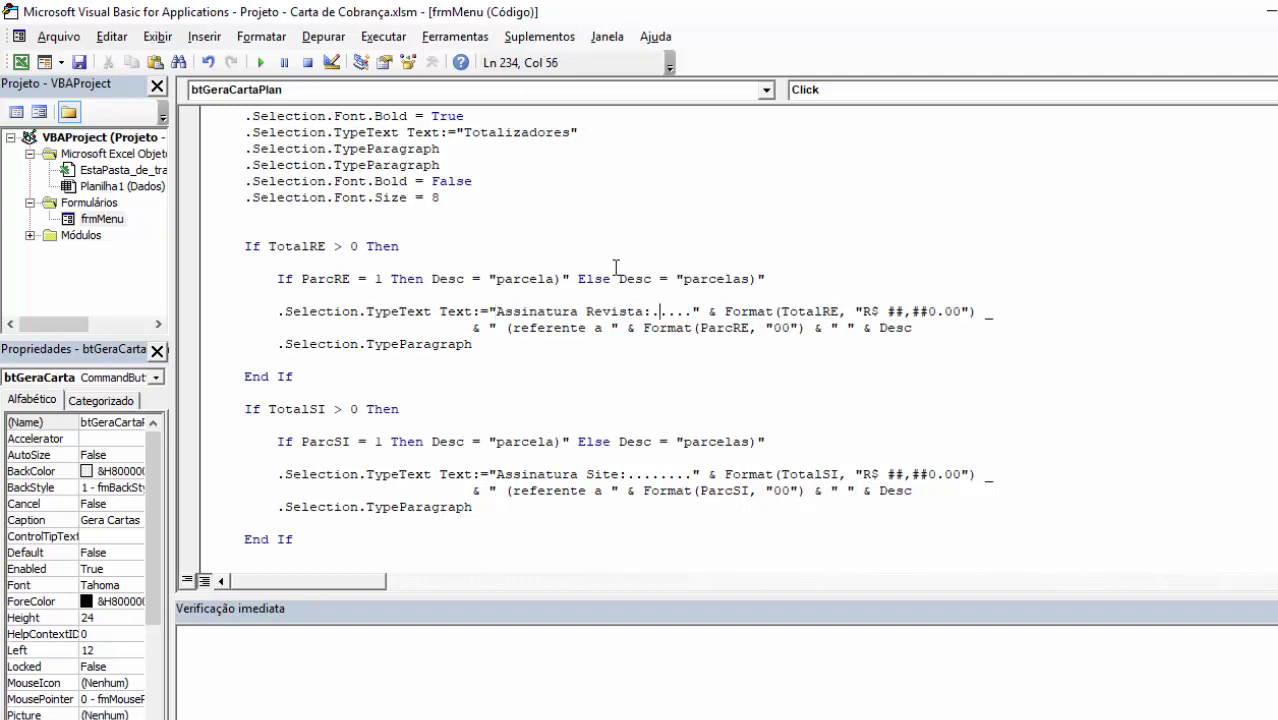
pyautogui.write('.')
pyautogui.press('Down')
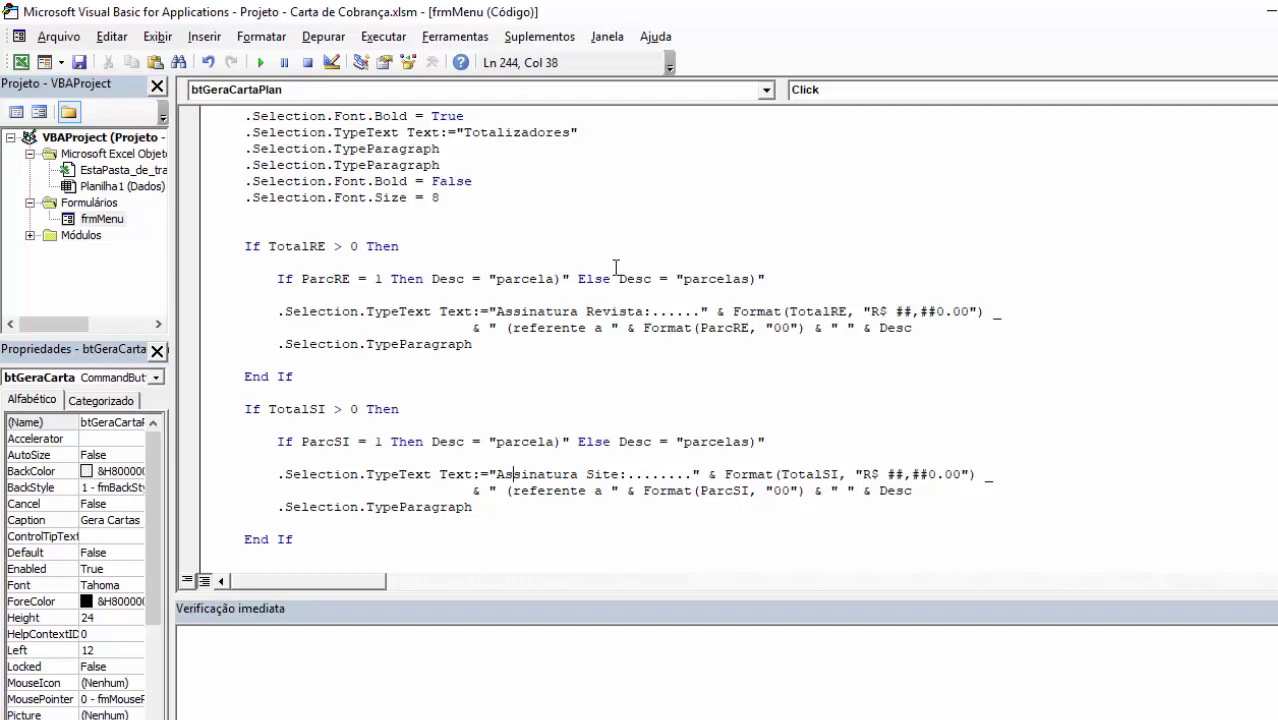
# Add one dot to the 'Assinatura Site:' dot leader
pyautogui.hotkey('shift', 'Right')
pyautogui.hotkey('shift', 'Right')
pyautogui.hotkey('shift', 'Right')
pyautogui.hotkey('shift', 'Right')
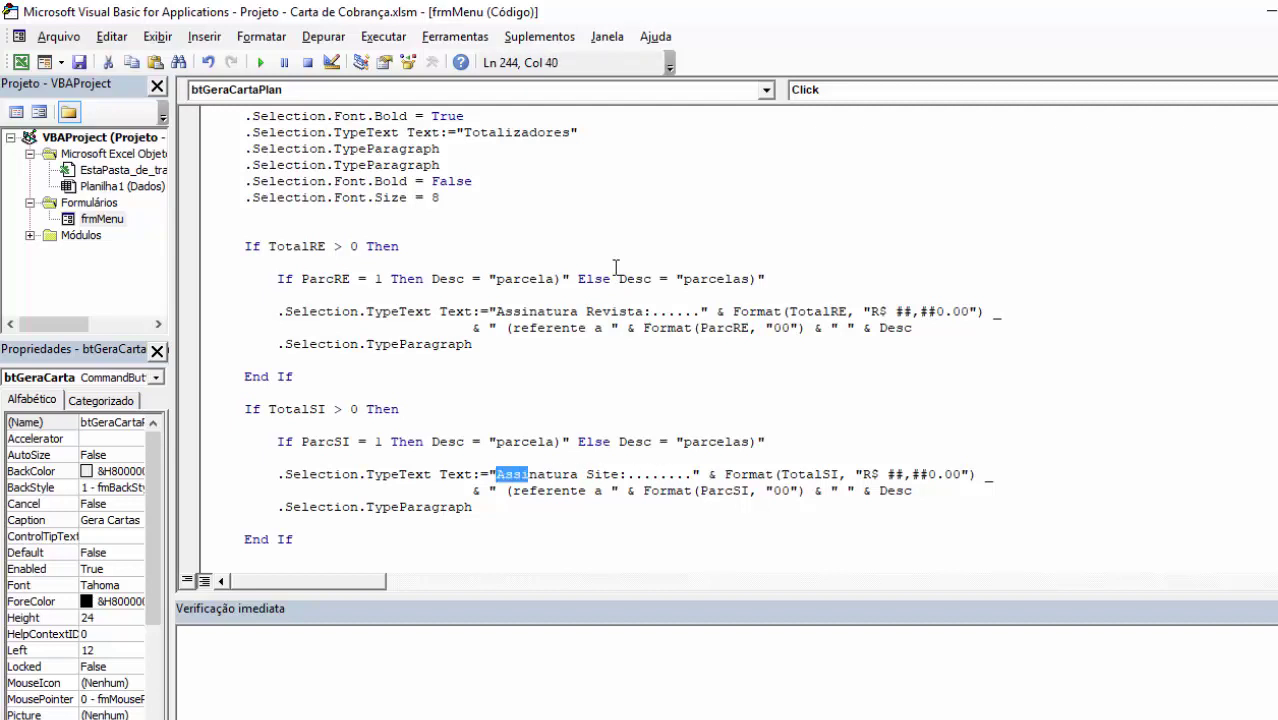
pyautogui.hotkey('shift', 'Right')
pyautogui.hotkey('shift', 'Right')
pyautogui.hotkey('shift', 'Right')
pyautogui.hotkey('shift', 'Right')
pyautogui.hotkey('shift', 'Right')
pyautogui.hotkey('shift', 'Right')
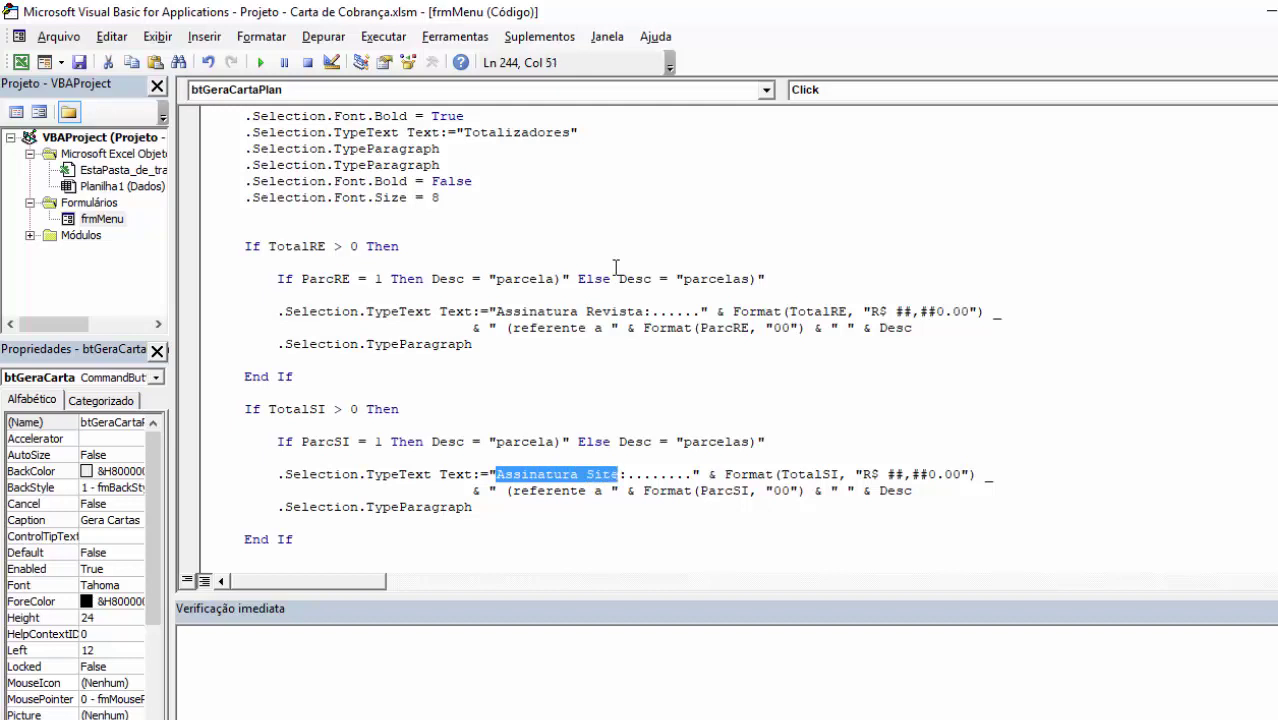
pyautogui.hotkey('shift', 'Right')
pyautogui.hotkey('shift', 'Right')
pyautogui.hotkey('shift', 'Right')
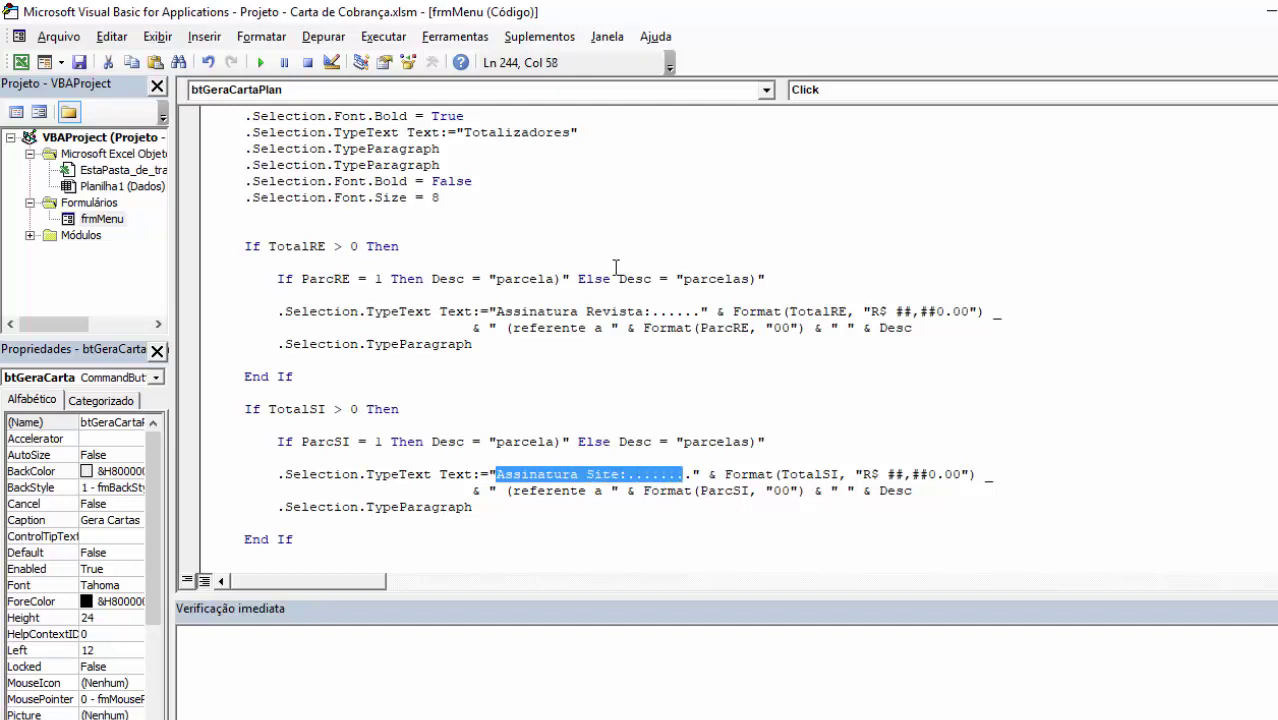
pyautogui.press('Left')
pyautogui.write('.')
pyautogui.press('Down')
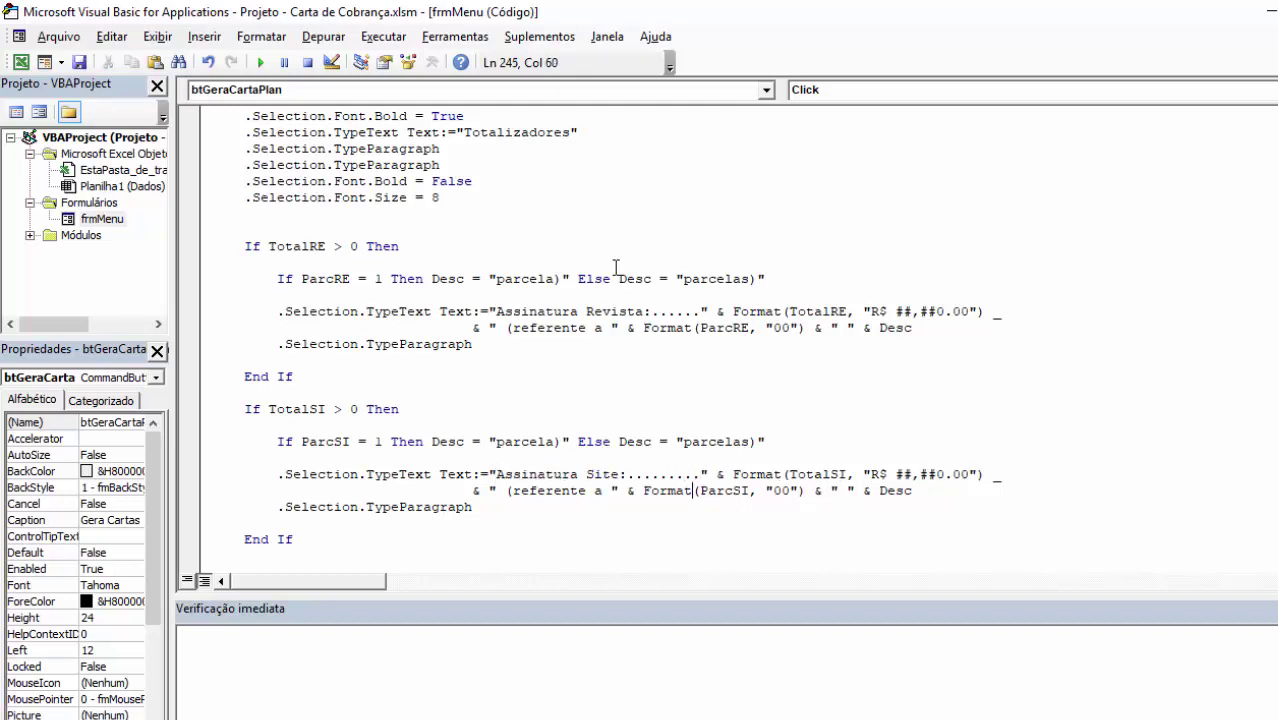
pyautogui.press('Down')
pyautogui.press('Down')
pyautogui.press('Down')
pyautogui.press('Down')
pyautogui.press('Down')
pyautogui.press('Down')
pyautogui.press('Down')
pyautogui.press('Down')
pyautogui.press('Down')
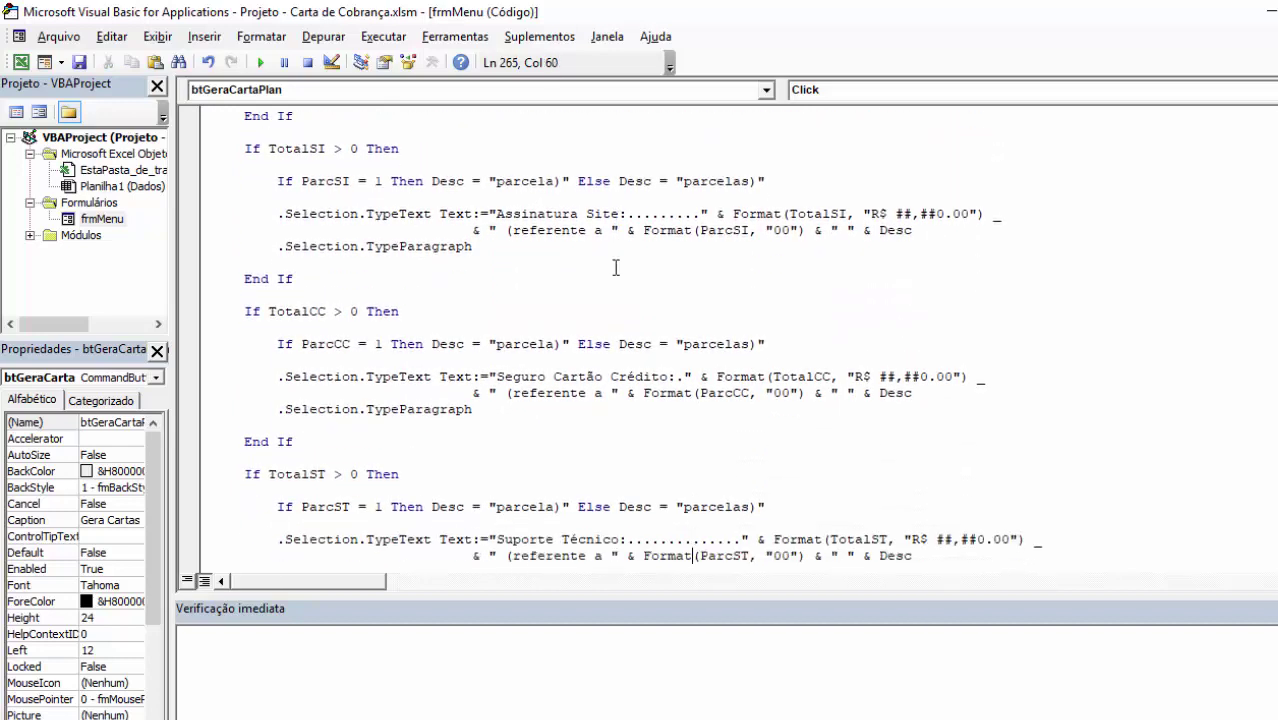
pyautogui.press('Down')
pyautogui.press('Down')
pyautogui.press('Down')
pyautogui.press('Down')
pyautogui.press('Down')
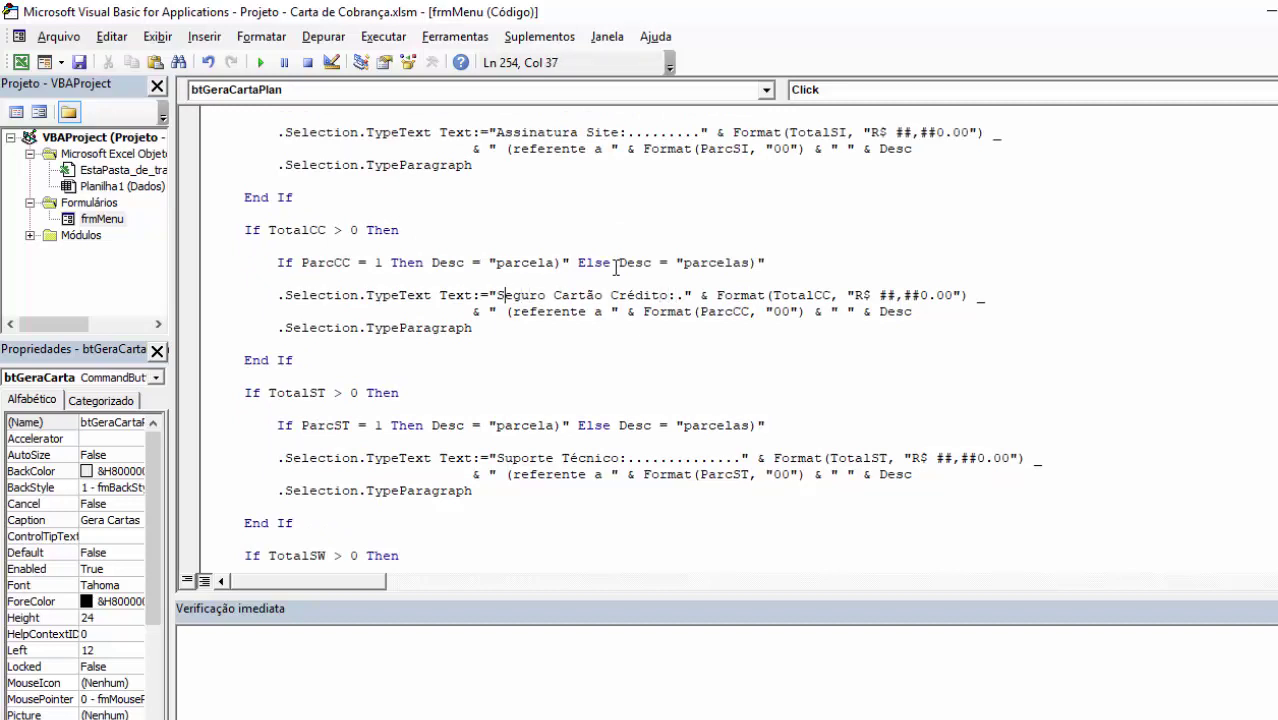
# Add two dots after 'Seguro Cartão Crédito:.' in the macro code
pyautogui.hotkey('shift', 'Right')
pyautogui.hotkey('shift', 'Right')
pyautogui.hotkey('shift', 'Right')
pyautogui.hotkey('shift', 'Right')
pyautogui.hotkey('shift', 'Right')
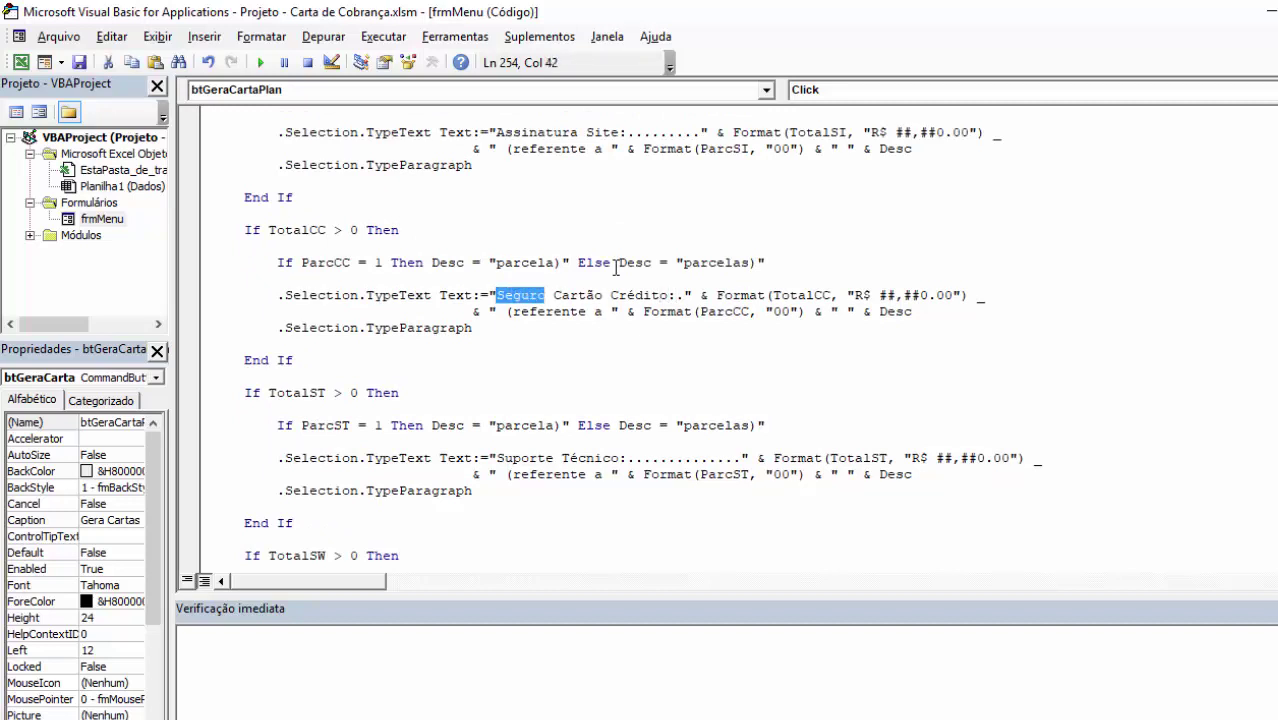
pyautogui.hotkey('shift', 'Right')
pyautogui.hotkey('shift', 'Right')
pyautogui.hotkey('shift', 'Right')
pyautogui.hotkey('shift', 'Right')
pyautogui.hotkey('shift', 'Right')
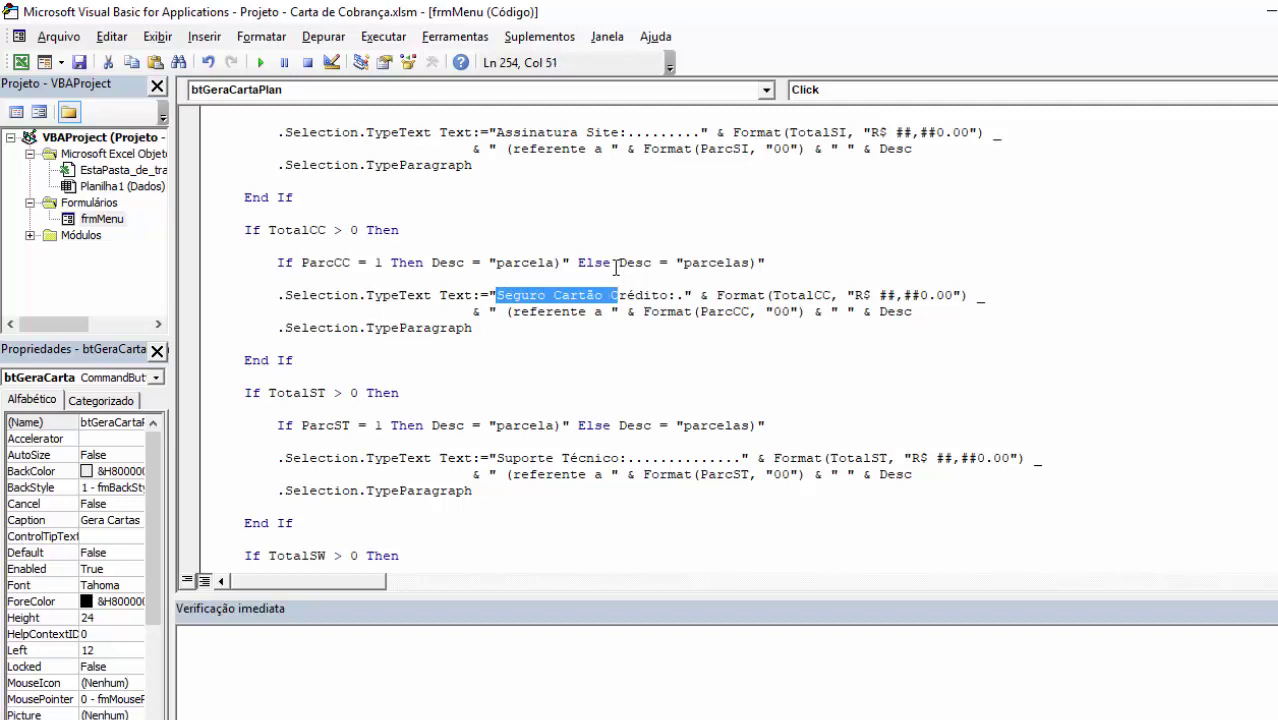
pyautogui.hotkey('shift', 'Right')
pyautogui.hotkey('shift', 'Right')
pyautogui.hotkey('shift', 'Right')
pyautogui.hotkey('shift', 'Right')
pyautogui.hotkey('shift', 'Right')
pyautogui.hotkey('shift', 'Right')
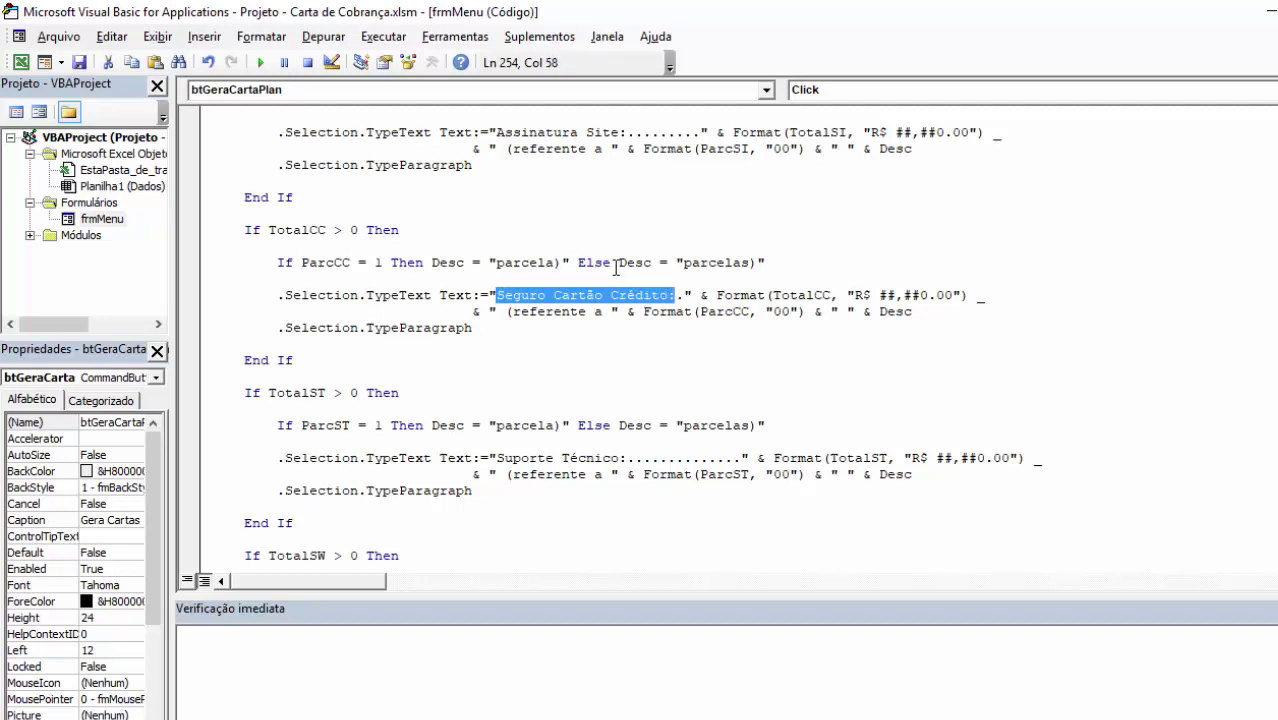
pyautogui.press('Right')
pyautogui.write('..')
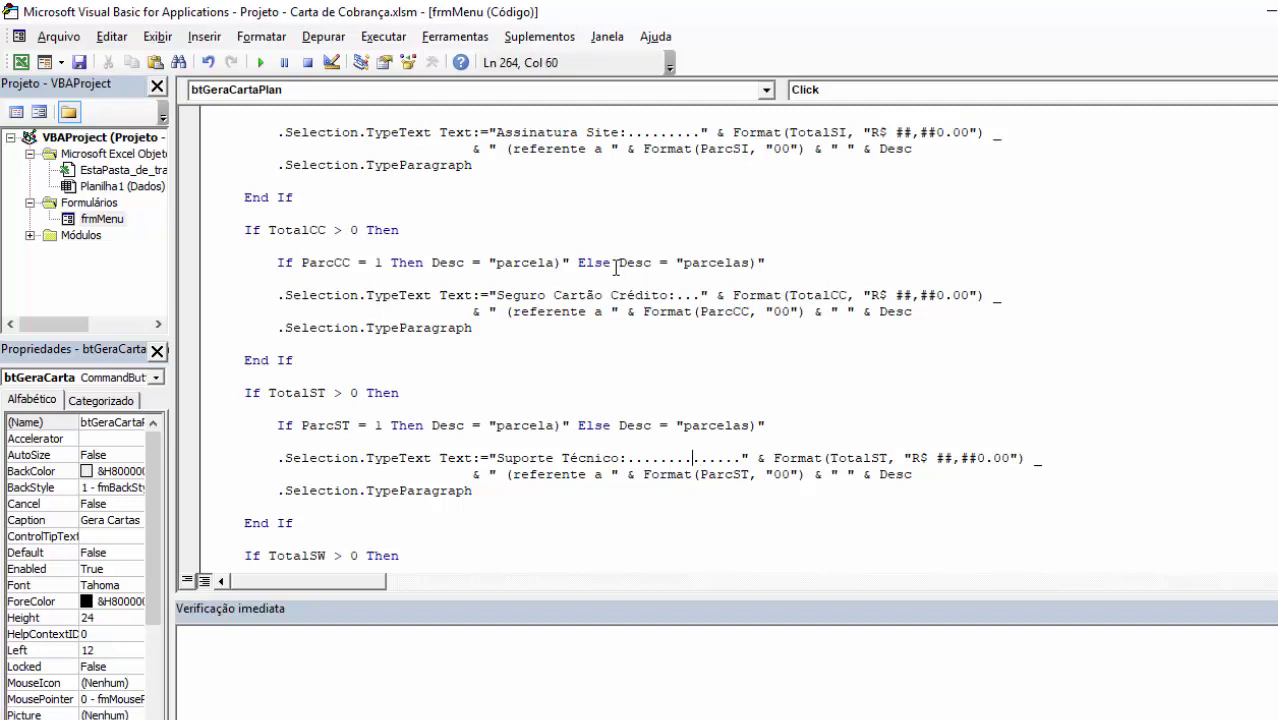
# Delete the surplus dots after 'Suporte Técnico:', leaving a nine-dot leader
pyautogui.hotkey('shift', 'Right')
pyautogui.hotkey('shift', 'Right')
pyautogui.hotkey('shift', 'Right')
pyautogui.hotkey('shift', 'Right')
pyautogui.hotkey('shift', 'Right')
pyautogui.hotkey('shift', 'Right')
pyautogui.hotkey('shift', 'Right')
pyautogui.hotkey('shift', 'Right')
pyautogui.hotkey('shift', 'Right')
pyautogui.hotkey('shift', 'Right')
pyautogui.hotkey('shift', 'Right')
pyautogui.hotkey('shift', 'Right')
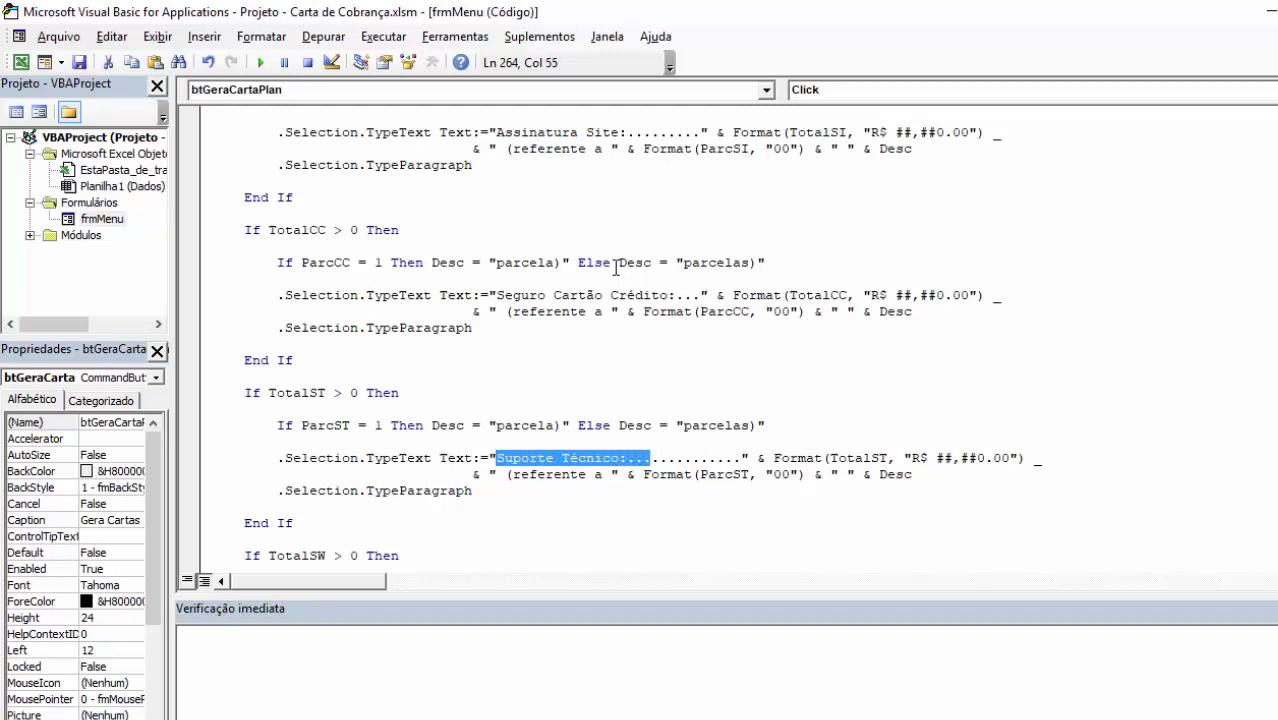
pyautogui.hotkey('shift', 'Right')
pyautogui.hotkey('shift', 'Right')
pyautogui.hotkey('shift', 'Right')
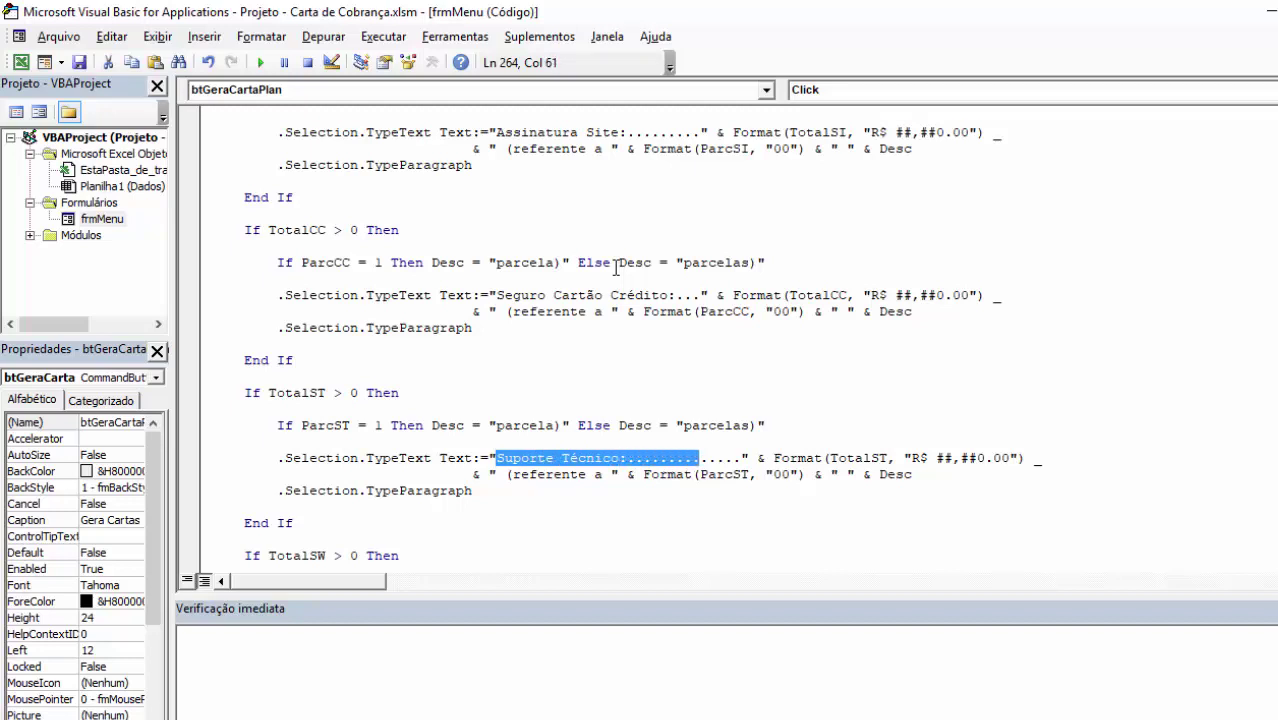
pyautogui.press('Right')
pyautogui.press('Delete')
pyautogui.press('Delete')
pyautogui.press('Delete')
pyautogui.press('Delete')
pyautogui.press('Delete')
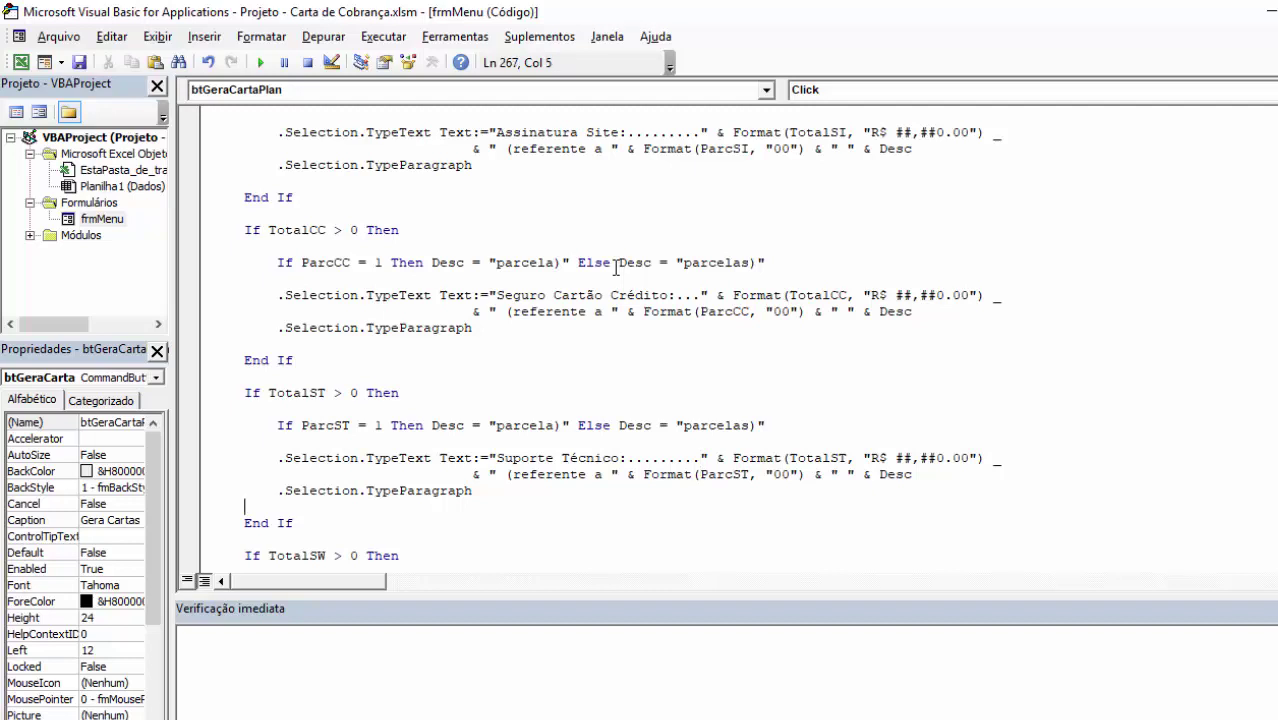
pyautogui.press('Down')
pyautogui.press('Down')
pyautogui.press('Down')
pyautogui.press('Down')
pyautogui.press('Down')
pyautogui.press('Down')
pyautogui.press('Down')
pyautogui.press('Down')
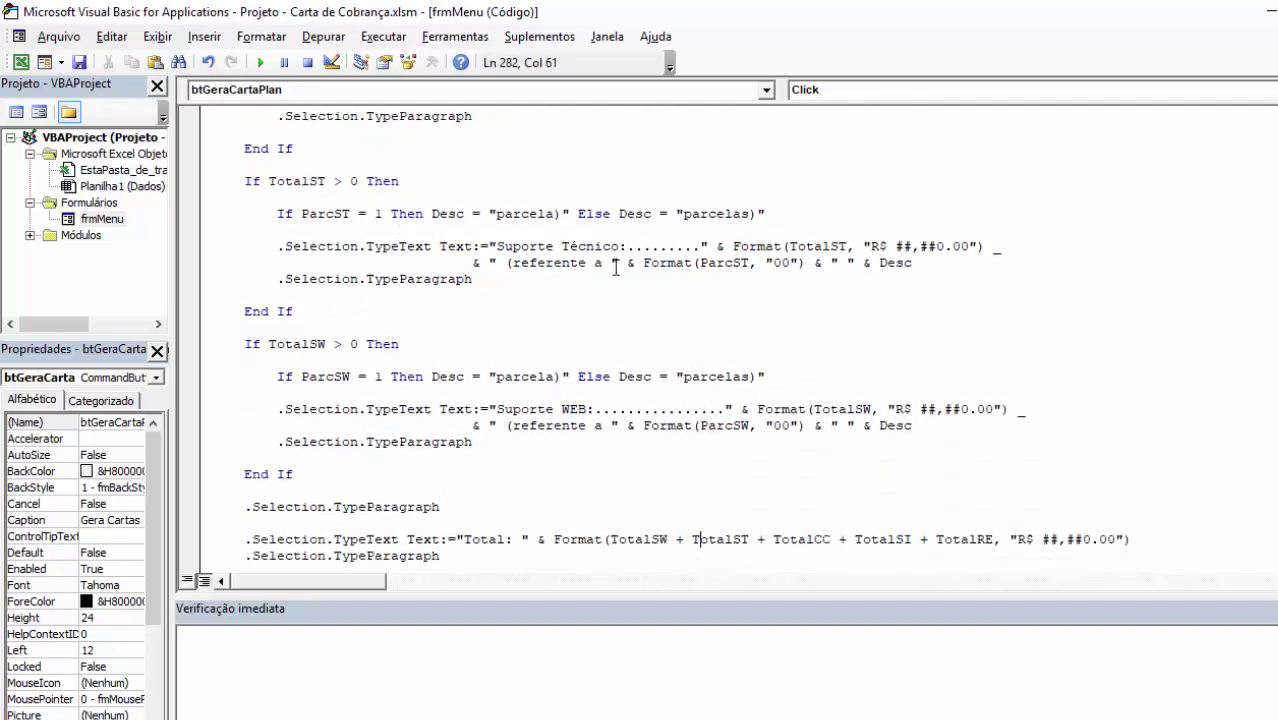
# Delete the extra dots after 'Suporte WEB:' and compare the result with the Word letter
pyautogui.press('Up')
pyautogui.press('Up')
pyautogui.press('Up')
pyautogui.press('Home')
pyautogui.press('Up')
pyautogui.click(497, 411)
pyautogui.hotkey('shift', 'Right')
pyautogui.hotkey('shift', 'Right')
pyautogui.hotkey('shift', 'Right')
pyautogui.hotkey('shift', 'Right')
pyautogui.hotkey('shift', 'Right')
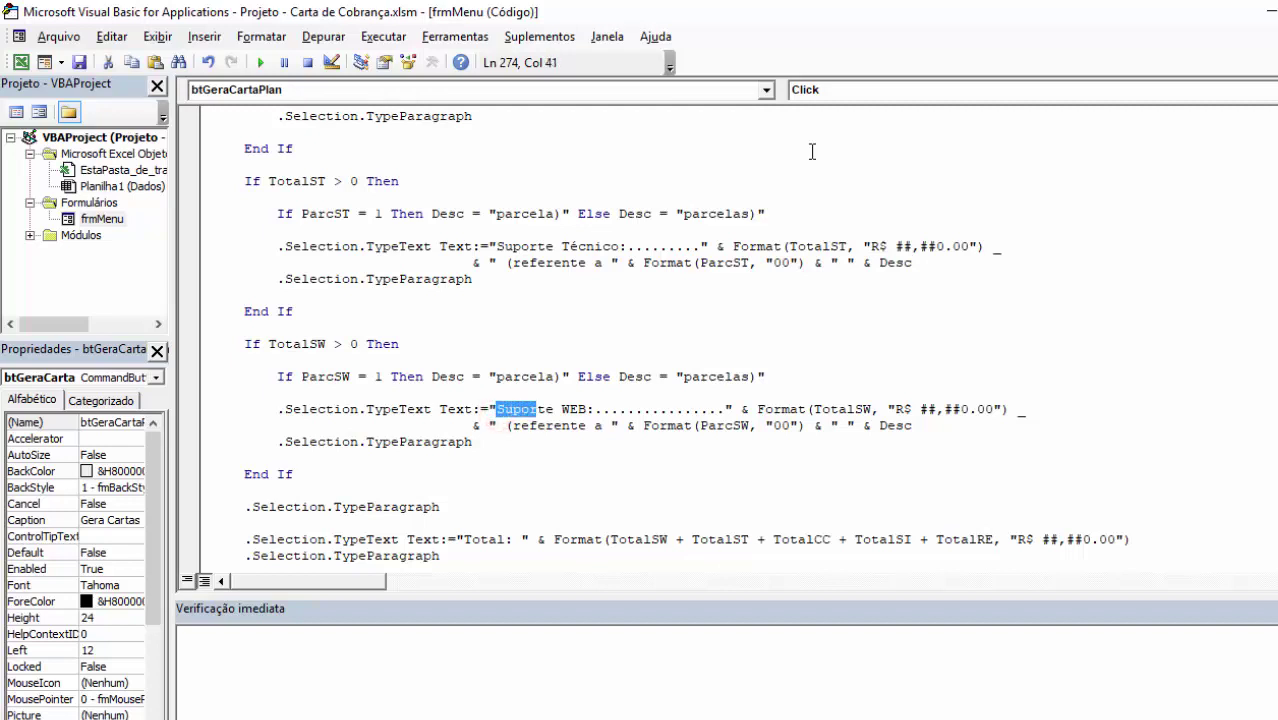
pyautogui.hotkey('shift', 'Right')
pyautogui.hotkey('shift', 'Right')
pyautogui.hotkey('shift', 'Right')
pyautogui.hotkey('shift', 'Right')
pyautogui.hotkey('shift', 'Right')
pyautogui.hotkey('shift', 'Right')
pyautogui.hotkey('shift', 'Right')
pyautogui.hotkey('shift', 'Right')
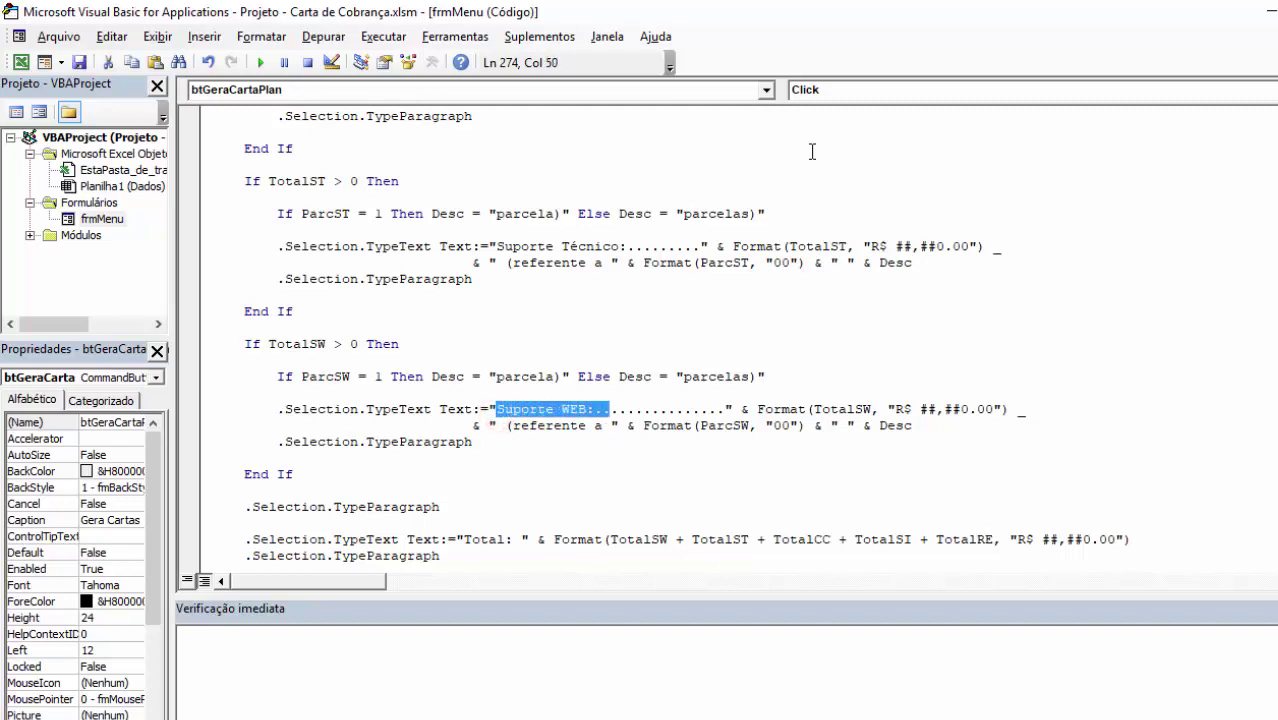
pyautogui.hotkey('shift', 'Right')
pyautogui.hotkey('shift', 'Right')
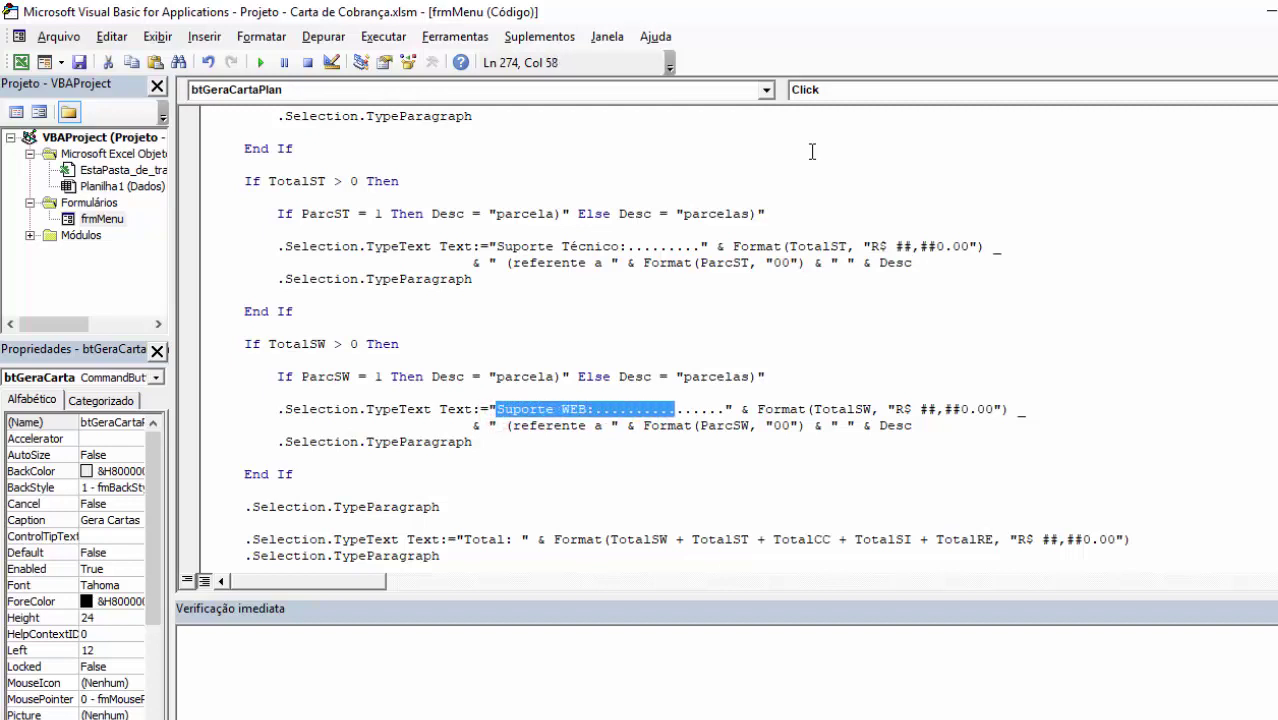
pyautogui.press('Right')
pyautogui.press('Delete')
pyautogui.press('Delete')
pyautogui.press('Delete')
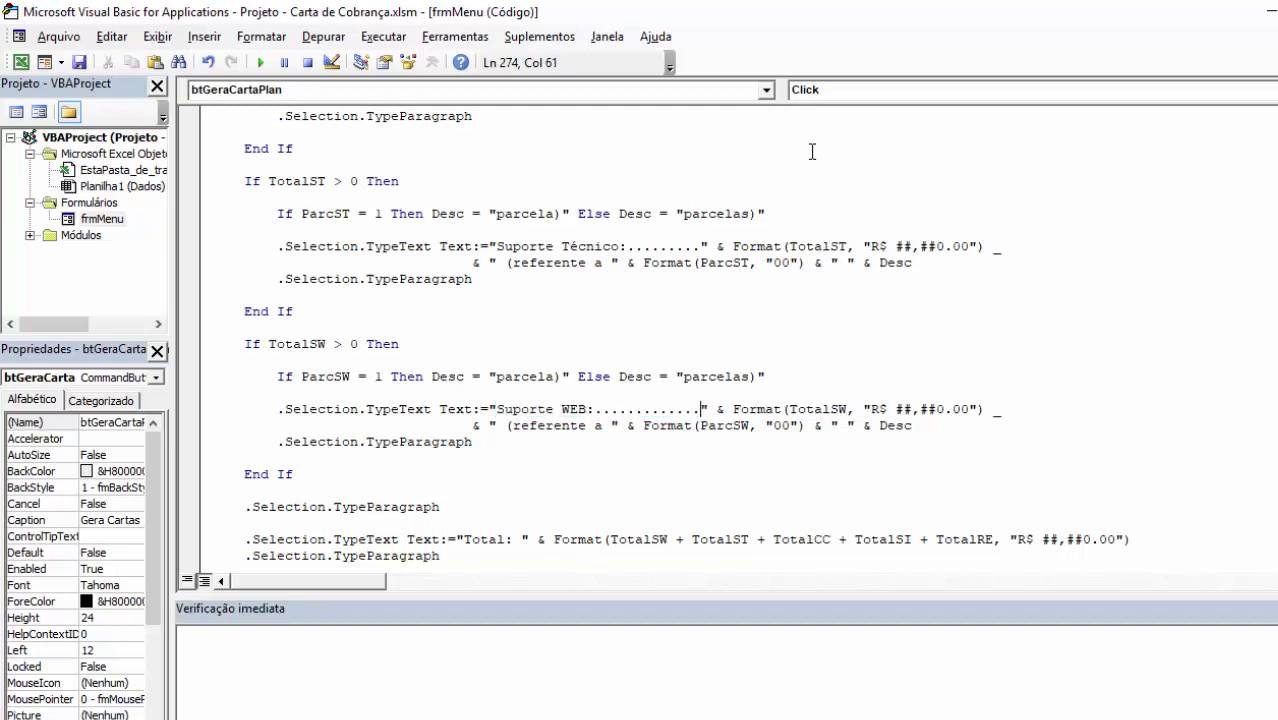
pyautogui.press('Down')
pyautogui.press('Down')
pyautogui.press('Down')
pyautogui.press('Down')
pyautogui.press('F5')
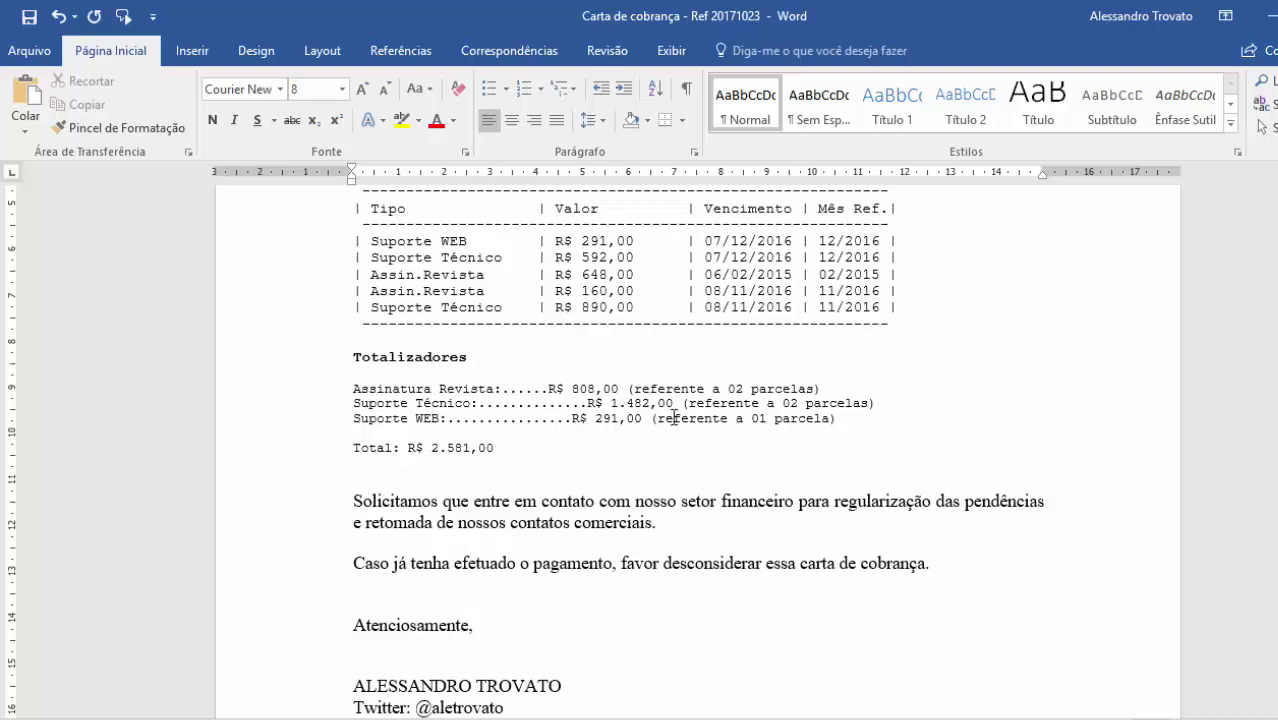
pyautogui.hotkey('alt', 'Tab')
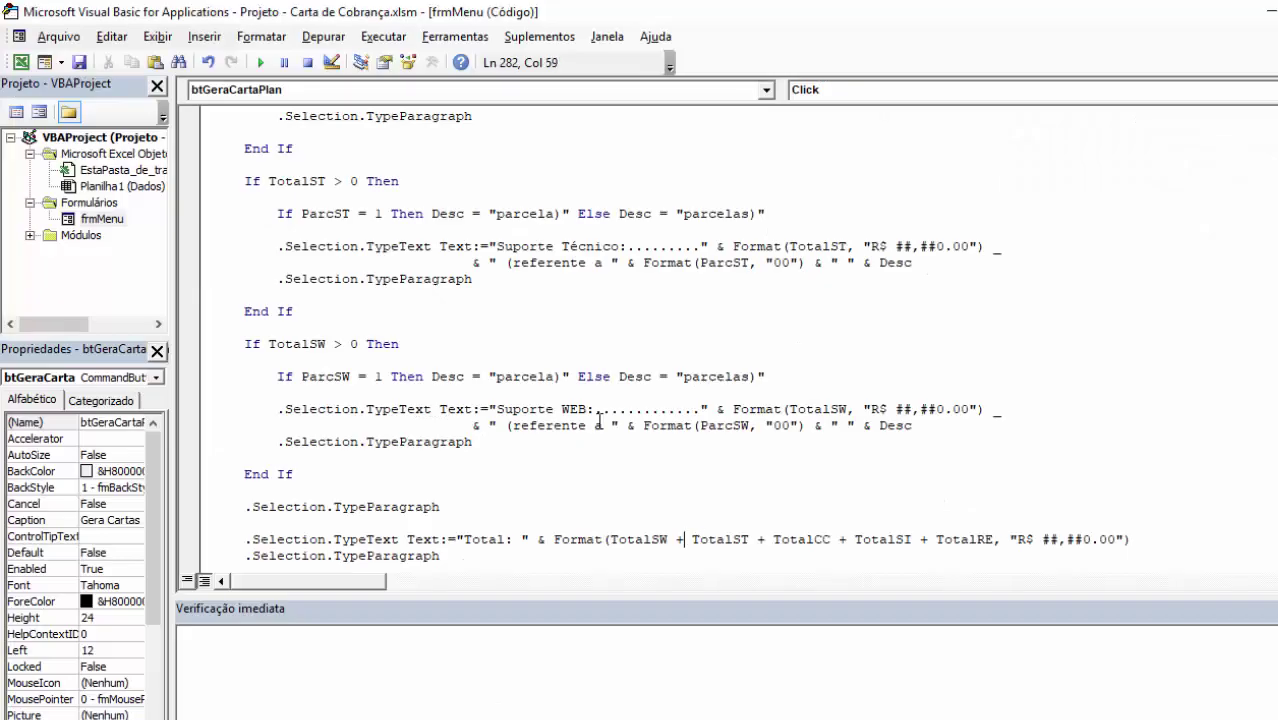
# Replace the space after 'Total:' with a row of leader dots
pyautogui.click(463, 540)
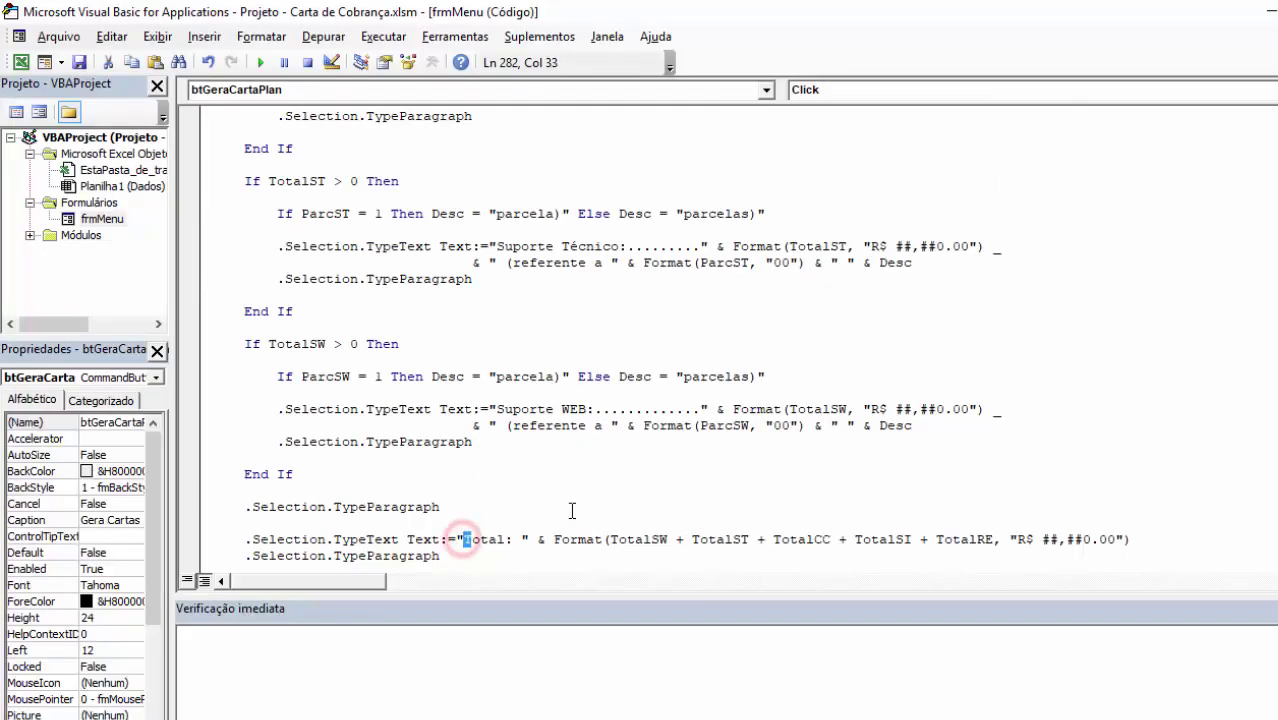
pyautogui.hotkey('shift', 'Right')
pyautogui.hotkey('shift', 'Right')
pyautogui.hotkey('shift', 'Right')
pyautogui.hotkey('shift', 'Right')
pyautogui.hotkey('shift', 'Right')
pyautogui.press('Right')
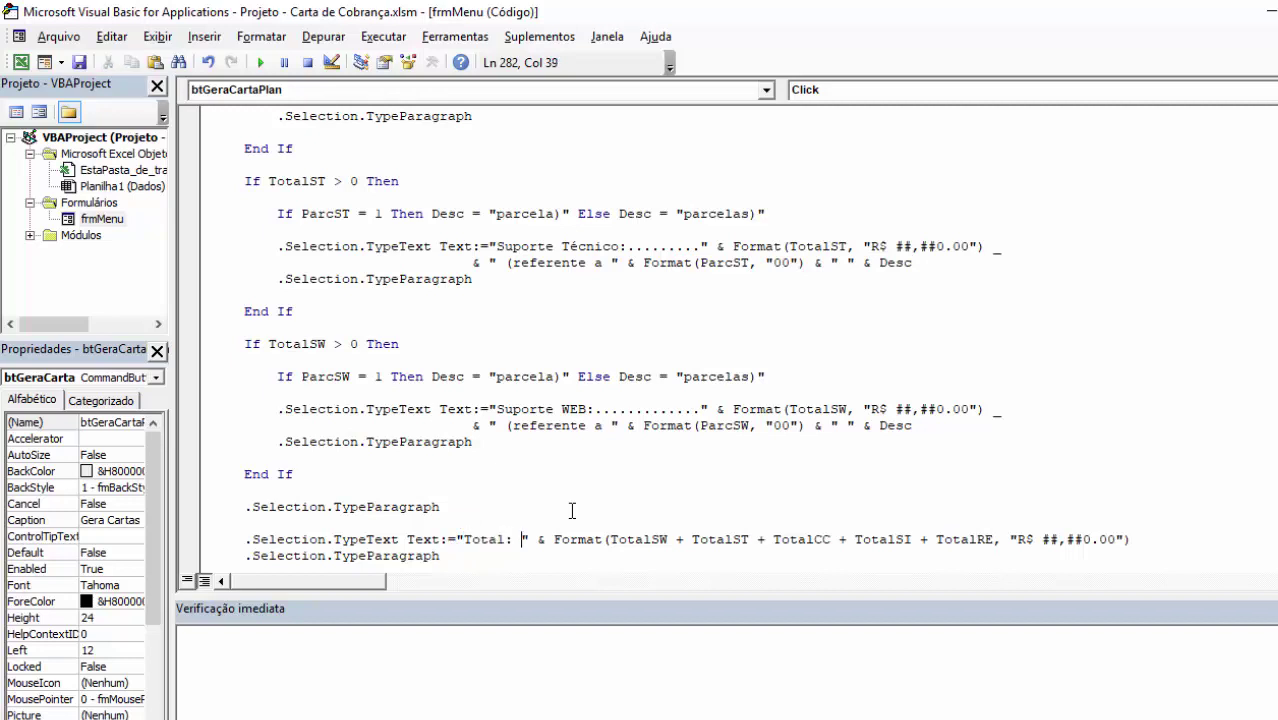
pyautogui.press('Delete')
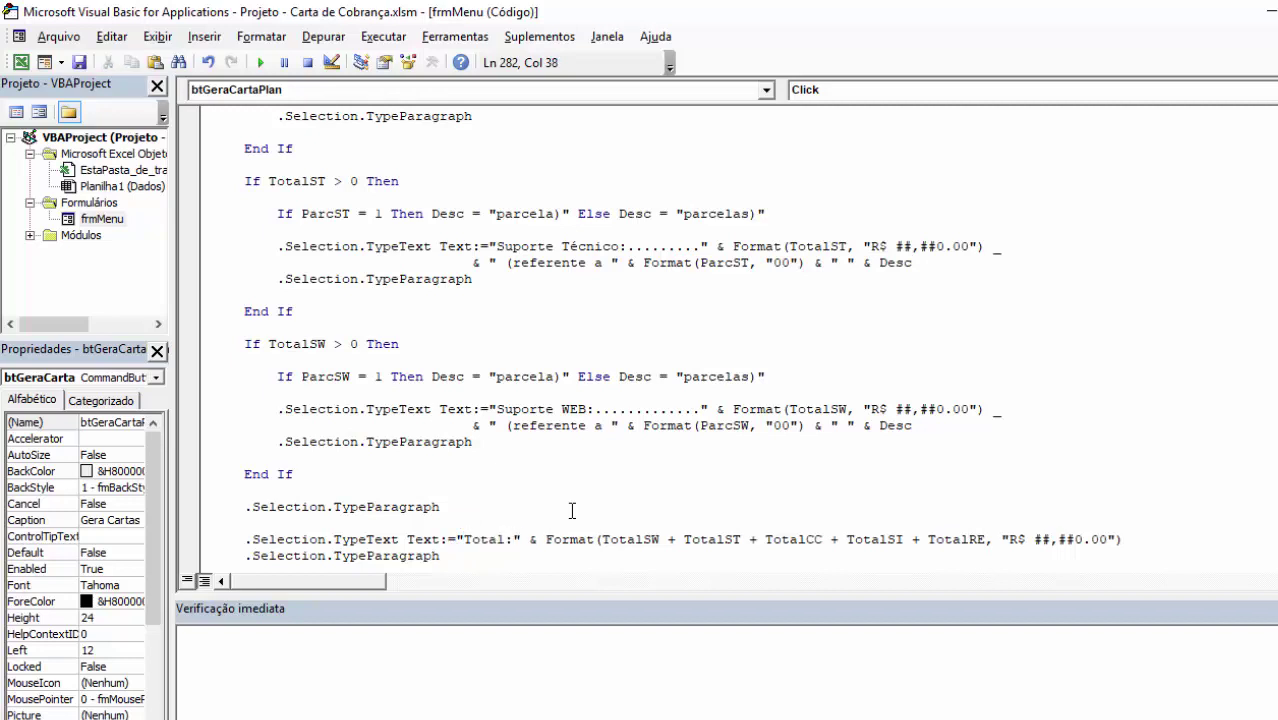
pyautogui.write('.....')
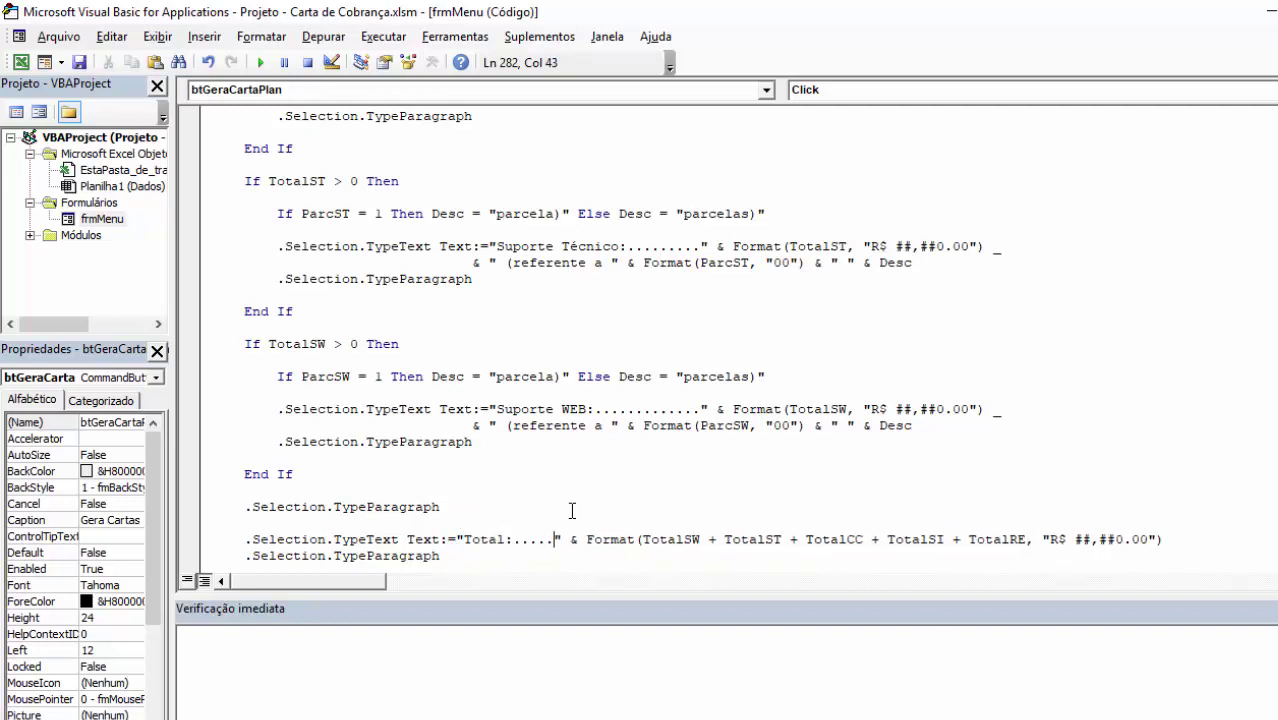
pyautogui.write('........')
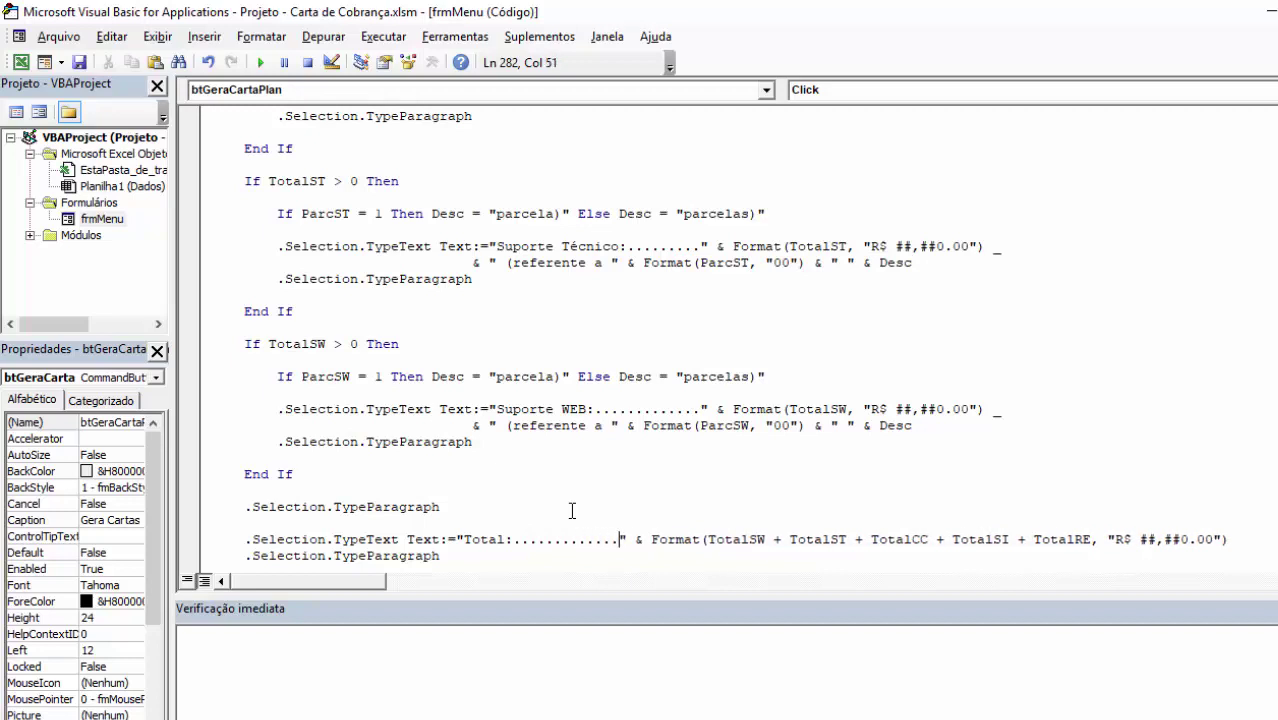
pyautogui.write('......')
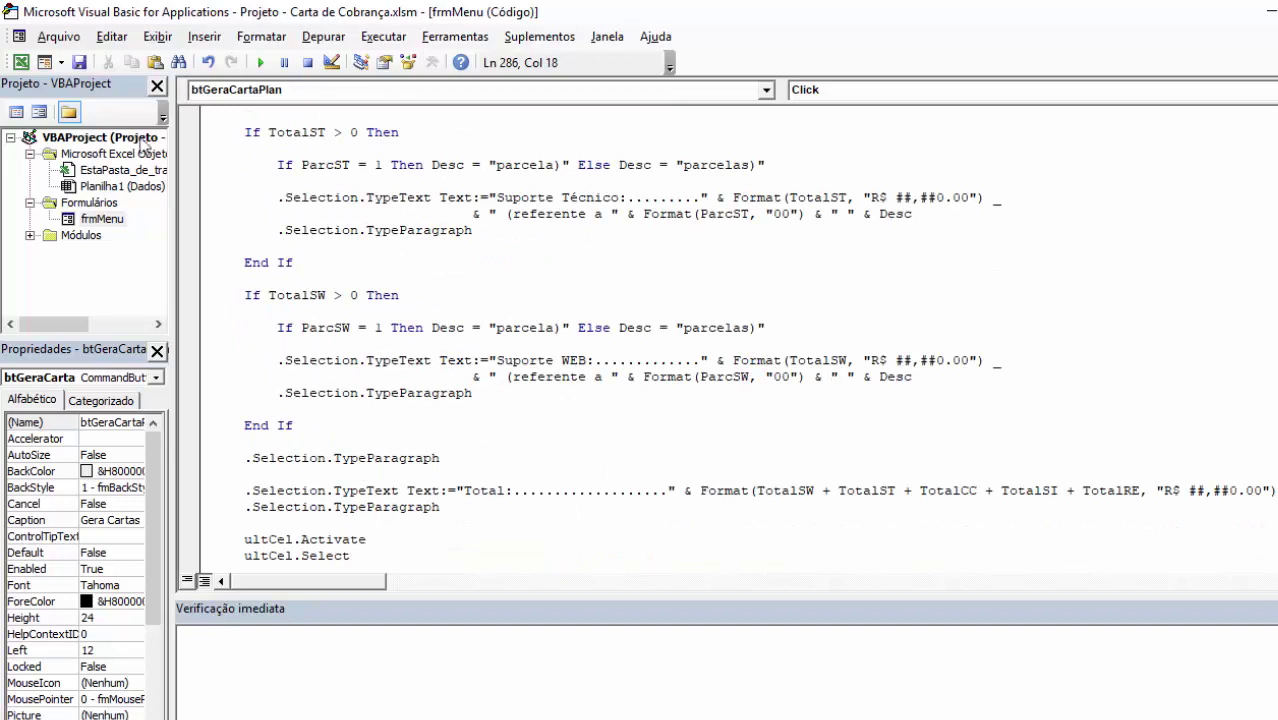
# Save the VBA project, show the form with F3 in Excel, and run Gera Cartas
pyautogui.click(88, 62)
pyautogui.hotkey('alt', 'F11')
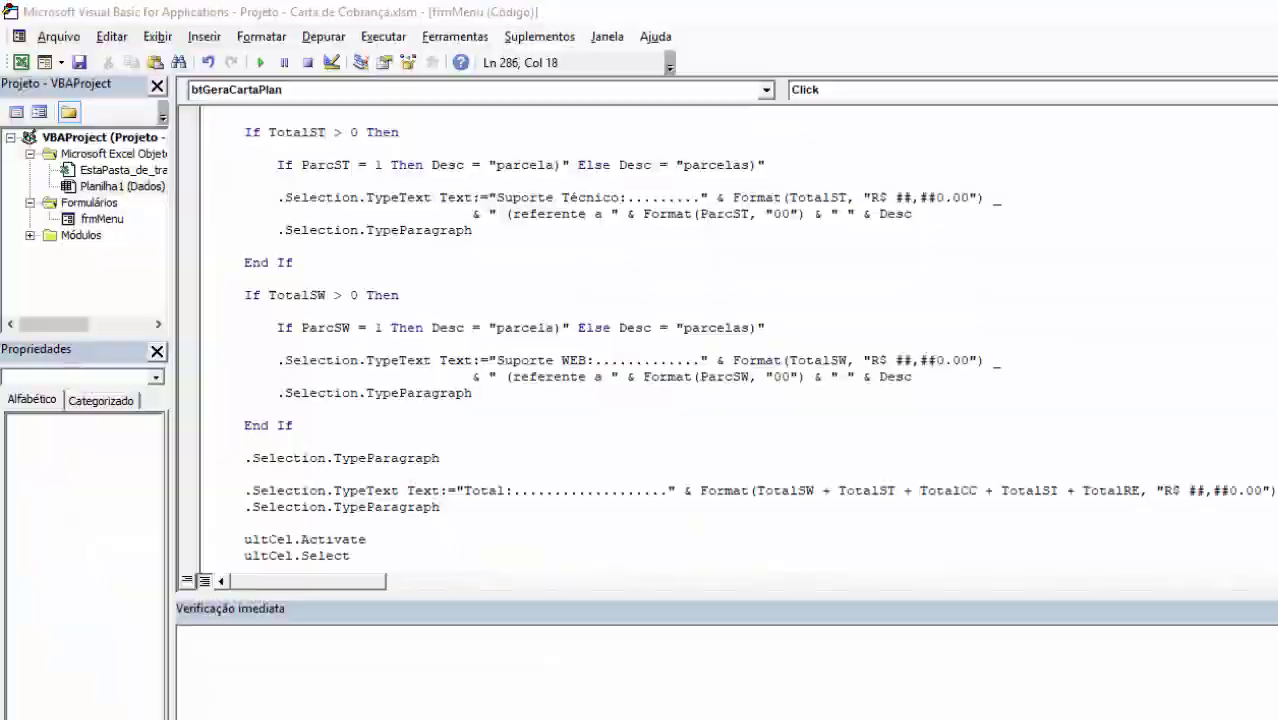
pyautogui.click(604, 285)
pyautogui.press('F3')
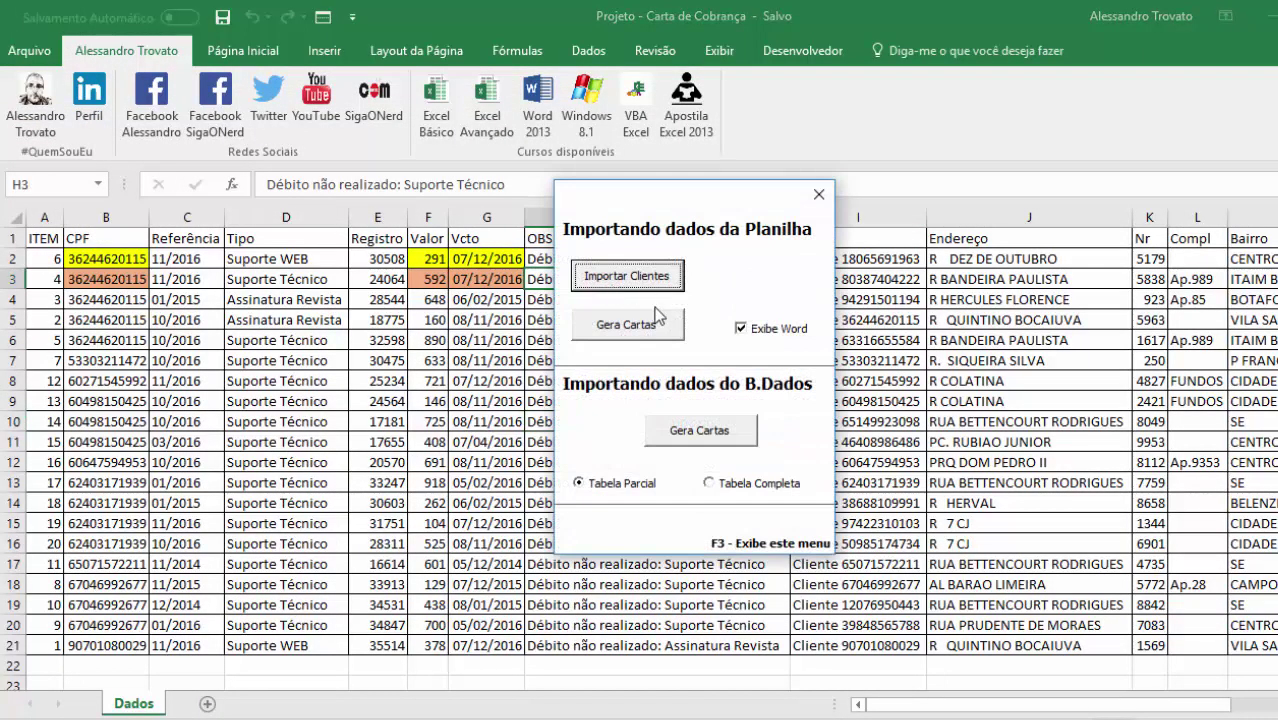
pyautogui.click(651, 318)
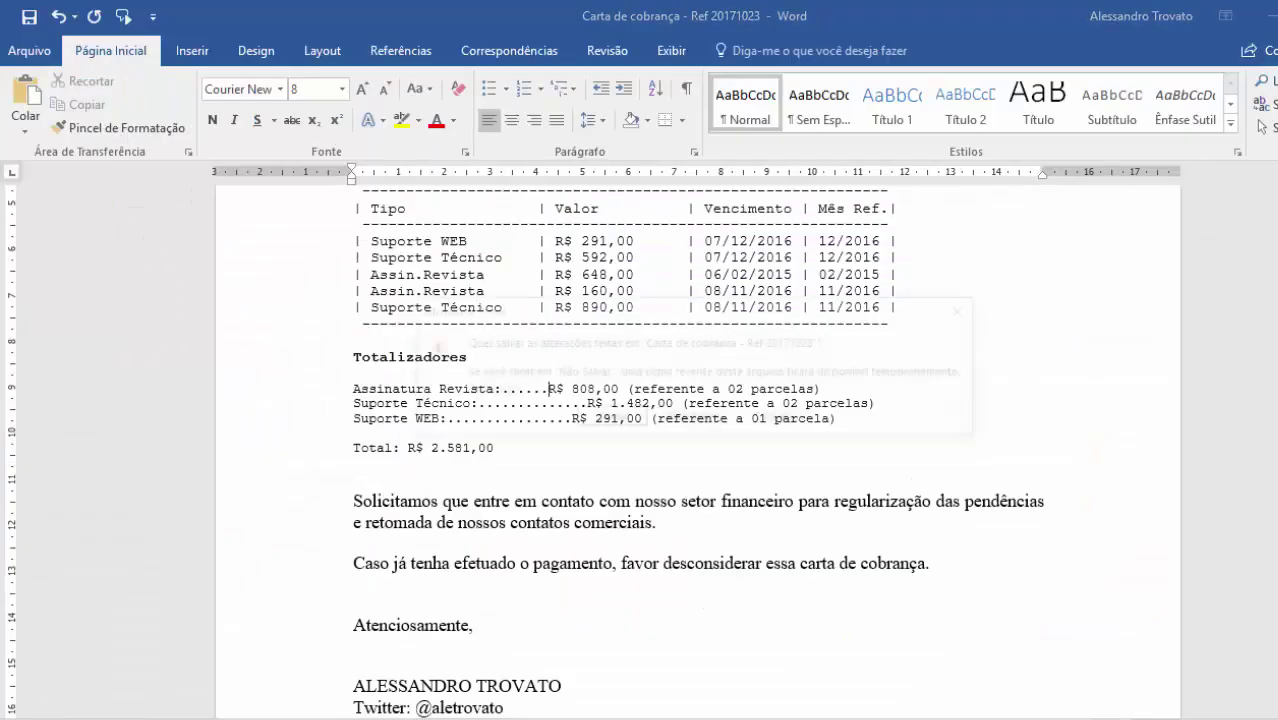
# Discard the Word letter changes, end the failed macro, close the form, and open Mala Direta
pyautogui.click(725, 415)
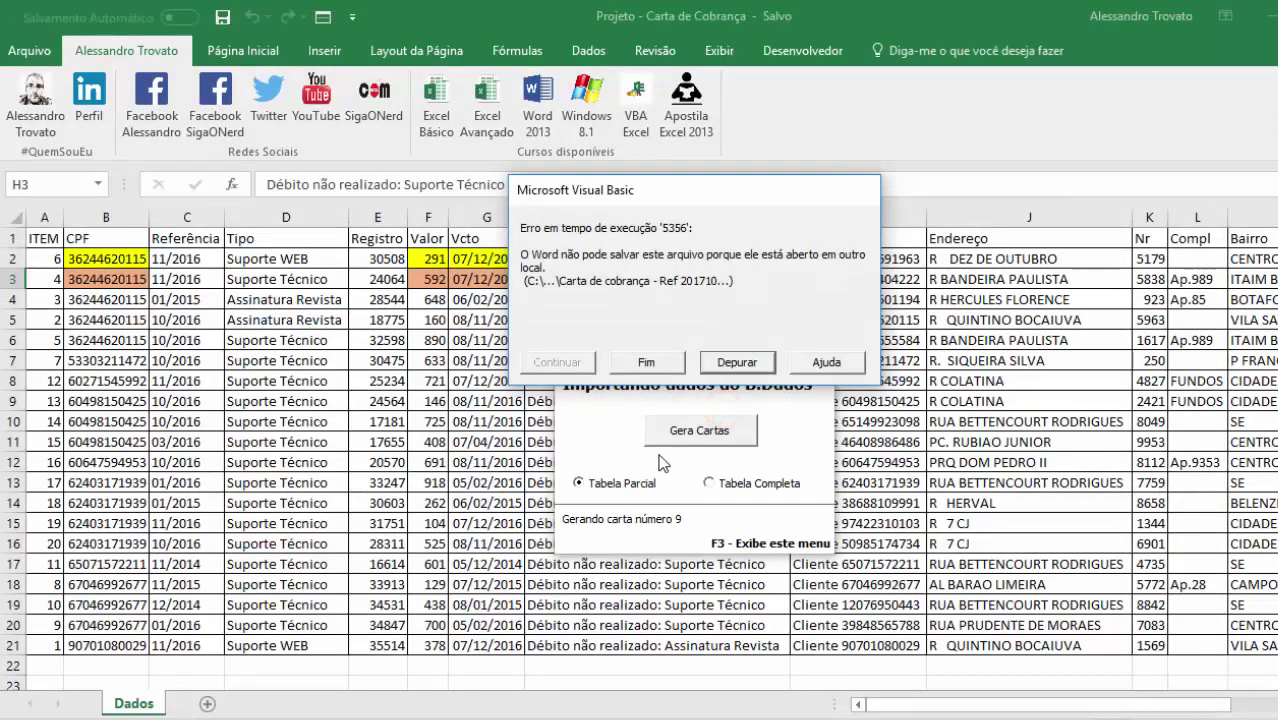
pyautogui.click(716, 365)
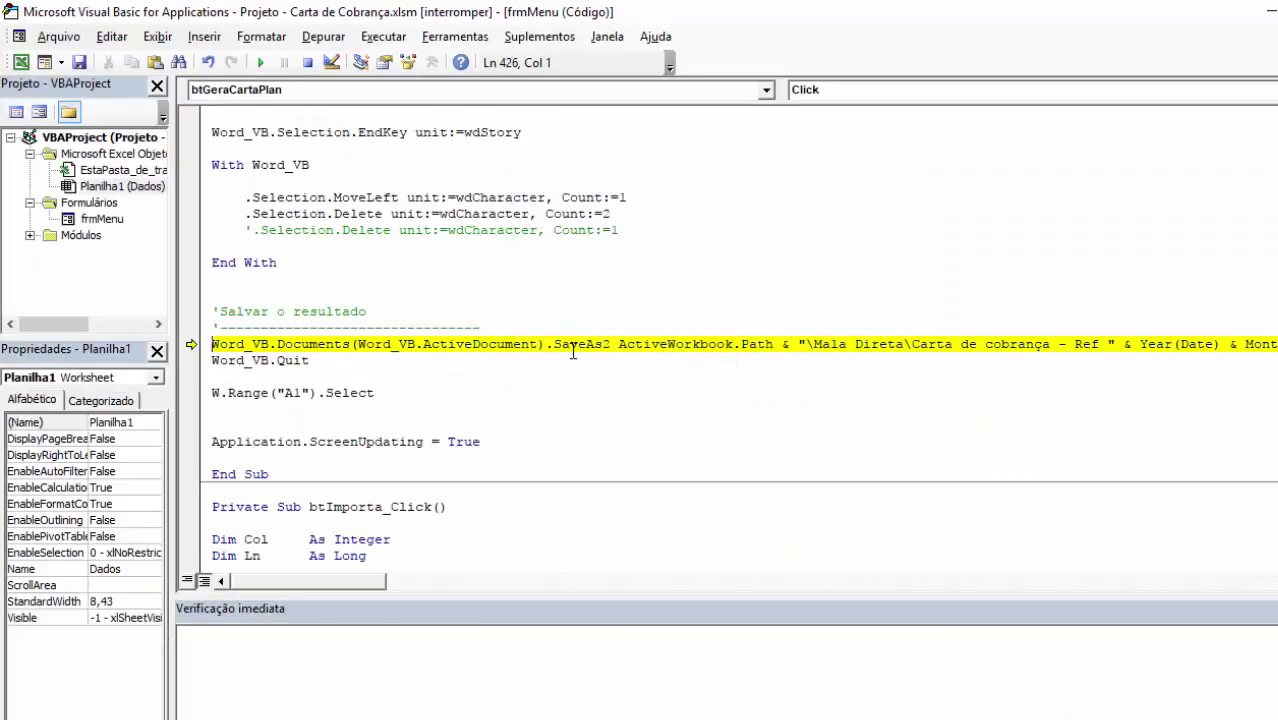
pyautogui.hotkey('alt', 'F11')
pyautogui.click(694, 440)
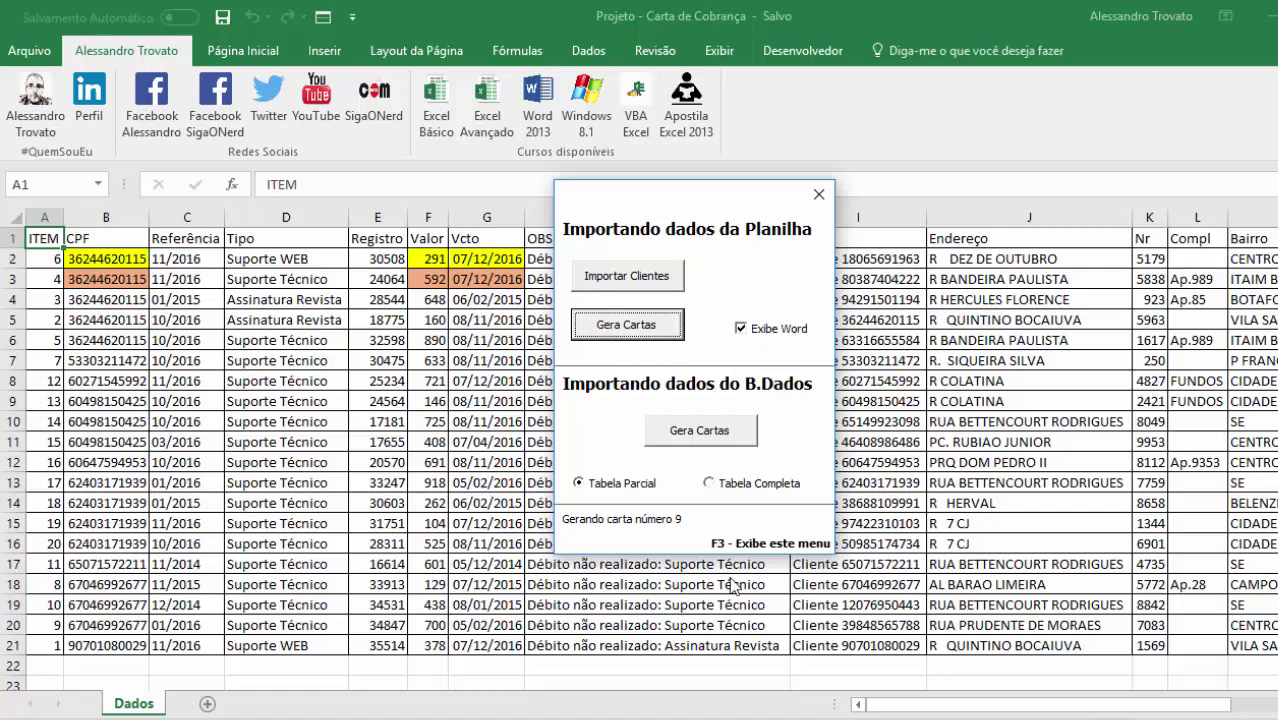
pyautogui.click(819, 194)
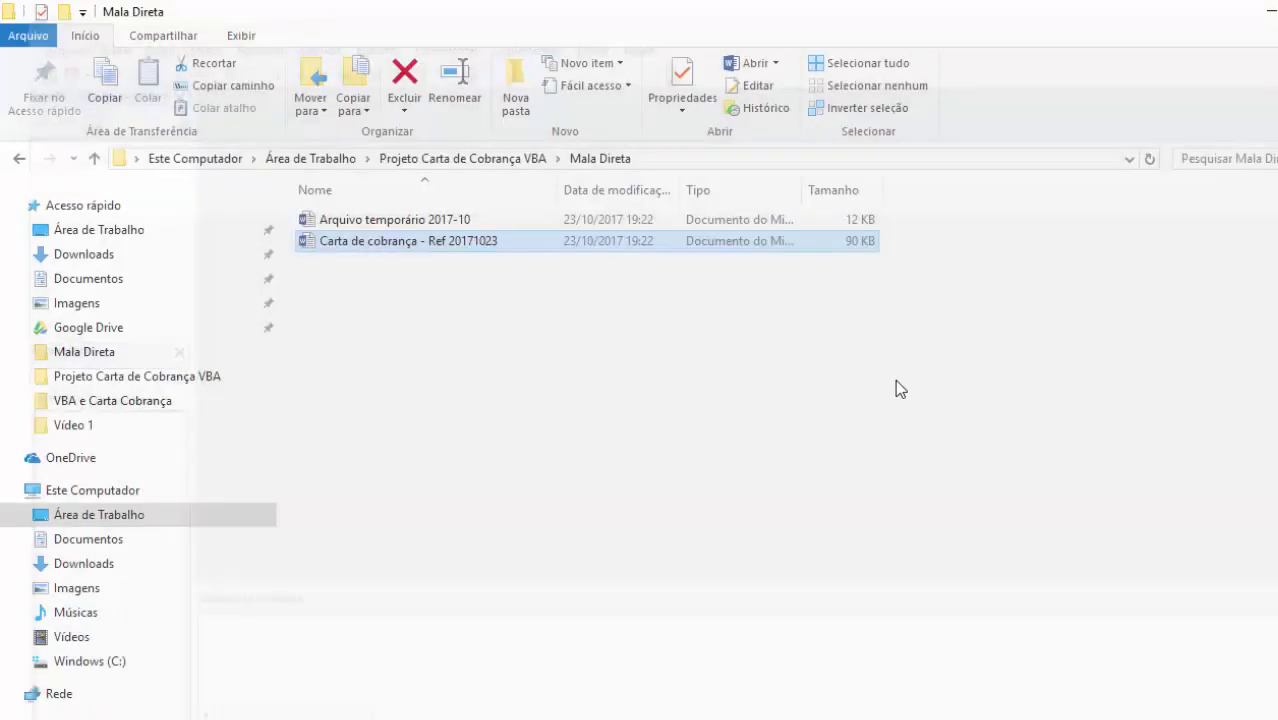
pyautogui.click(686, 366)
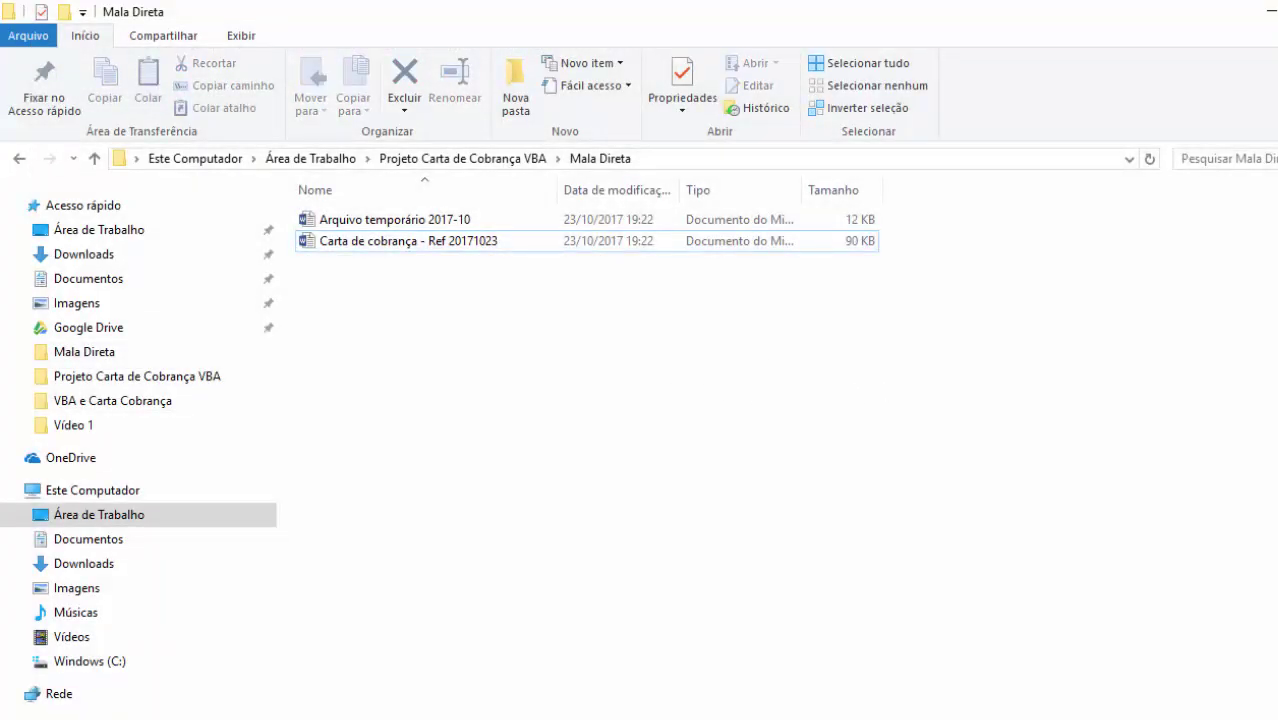